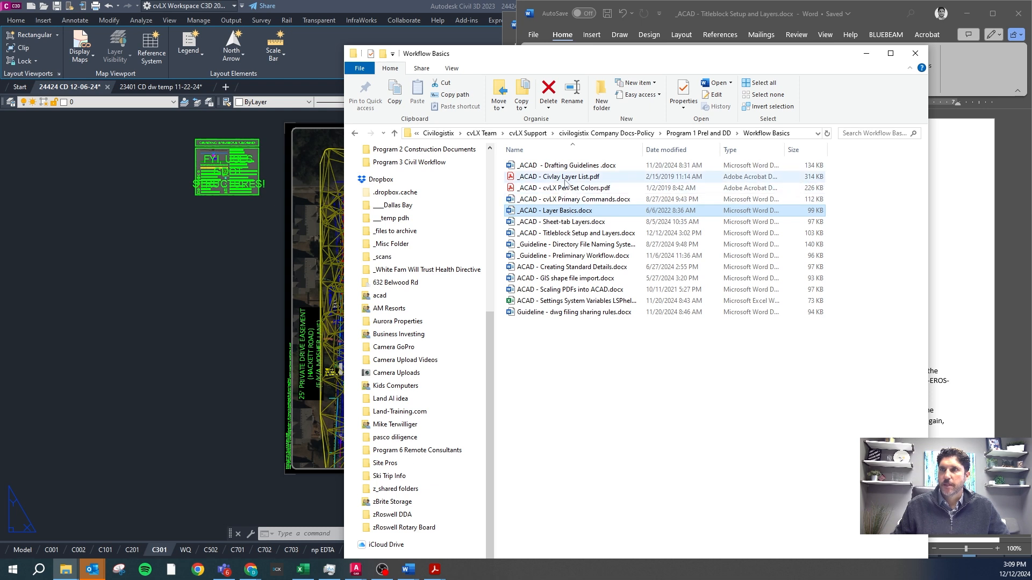
Move the file explorer window out of the way and look over the Titleblock Setup and Sheet-tab Layers documents in Word.
drag(639, 64, 1031, 107)
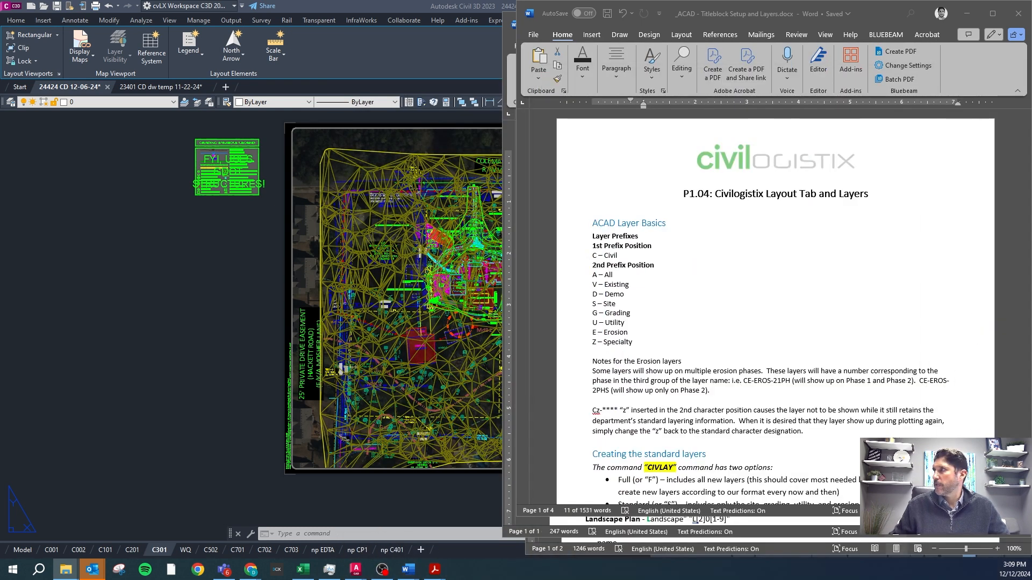
click(697, 251)
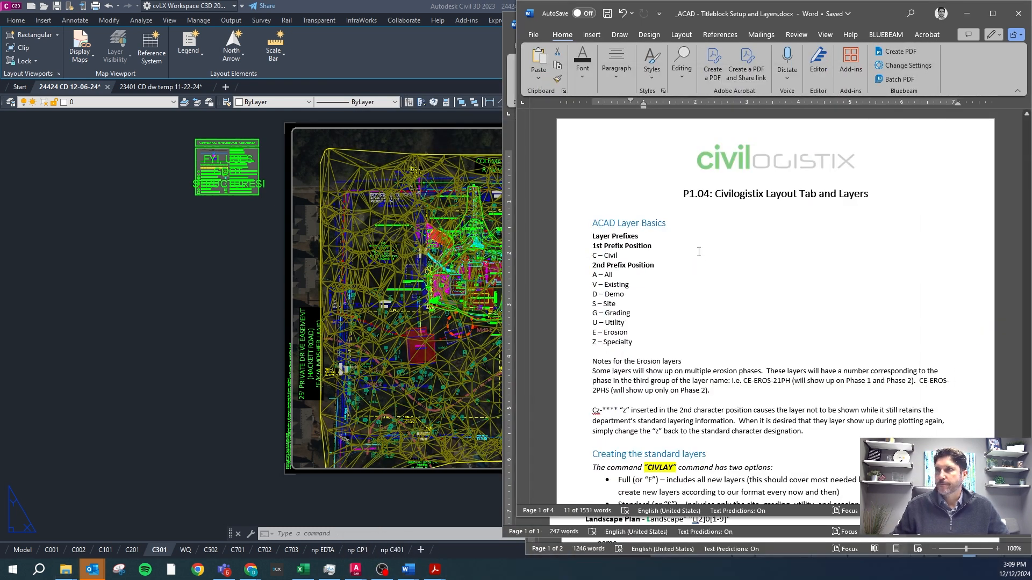
click(506, 177)
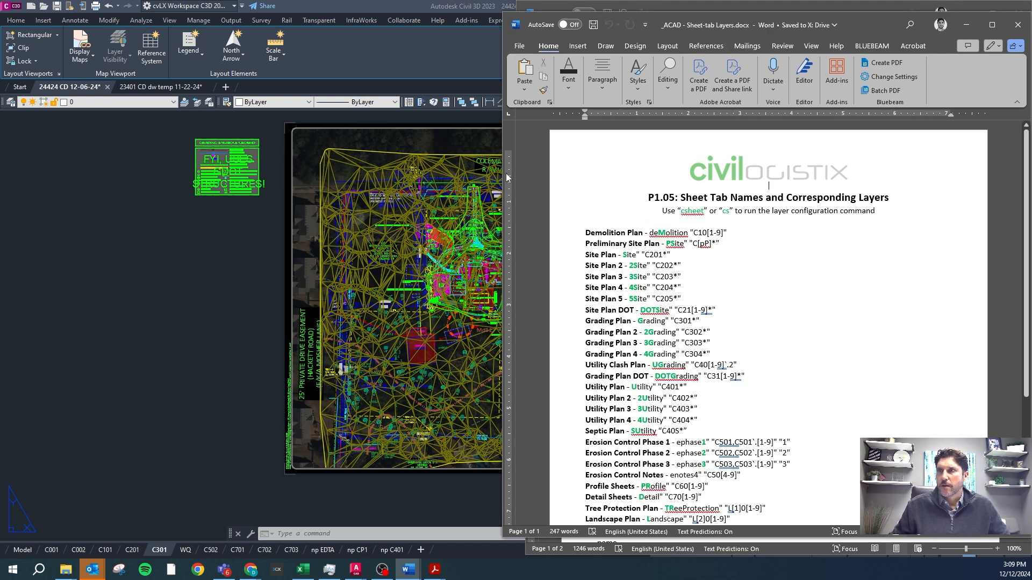
click(662, 7)
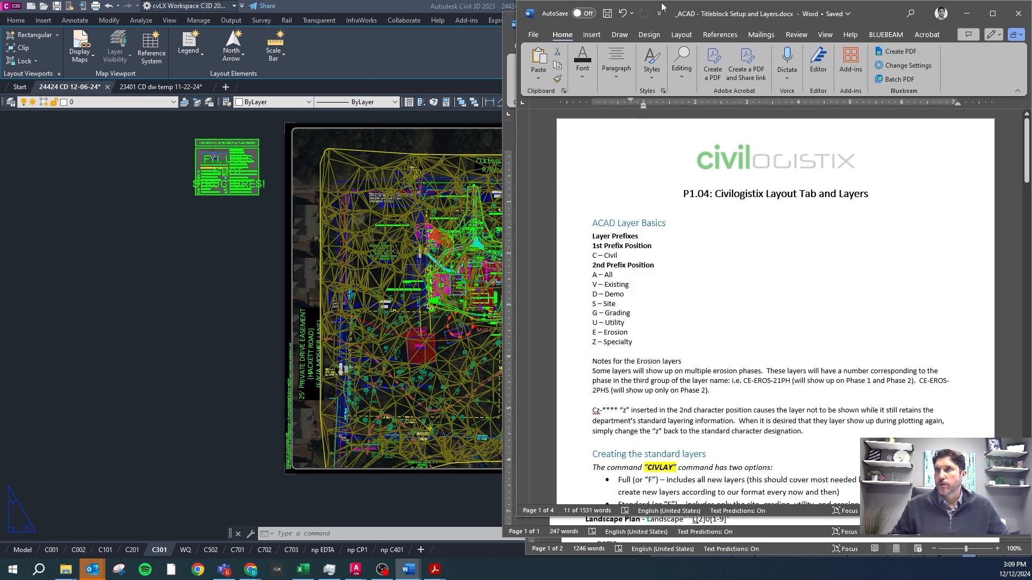
Skim the P1.03 Layer Basics document, including the section on choosing the correct layer, and close it without saving.
click(615, 548)
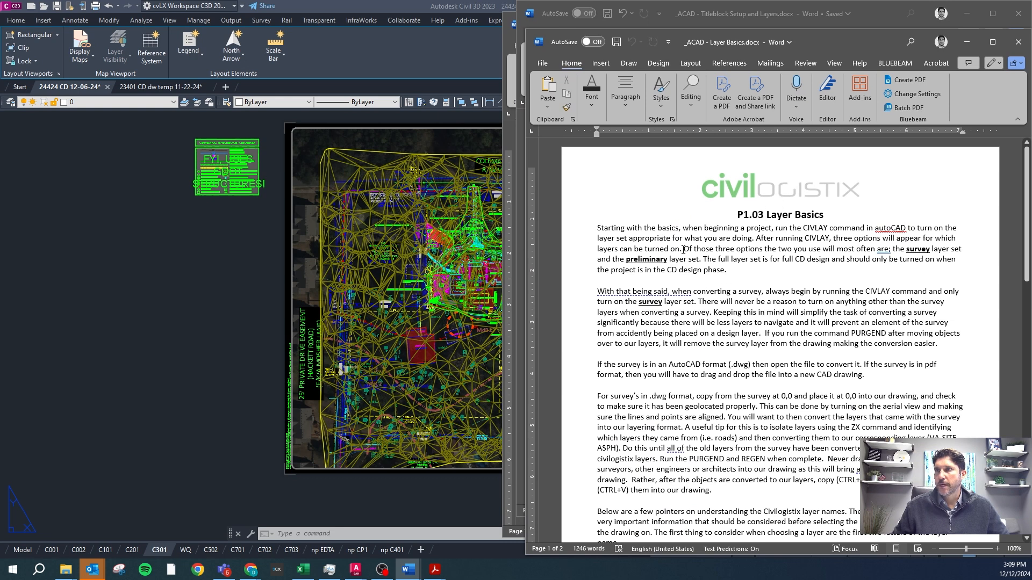
scroll(683, 250, down, 10)
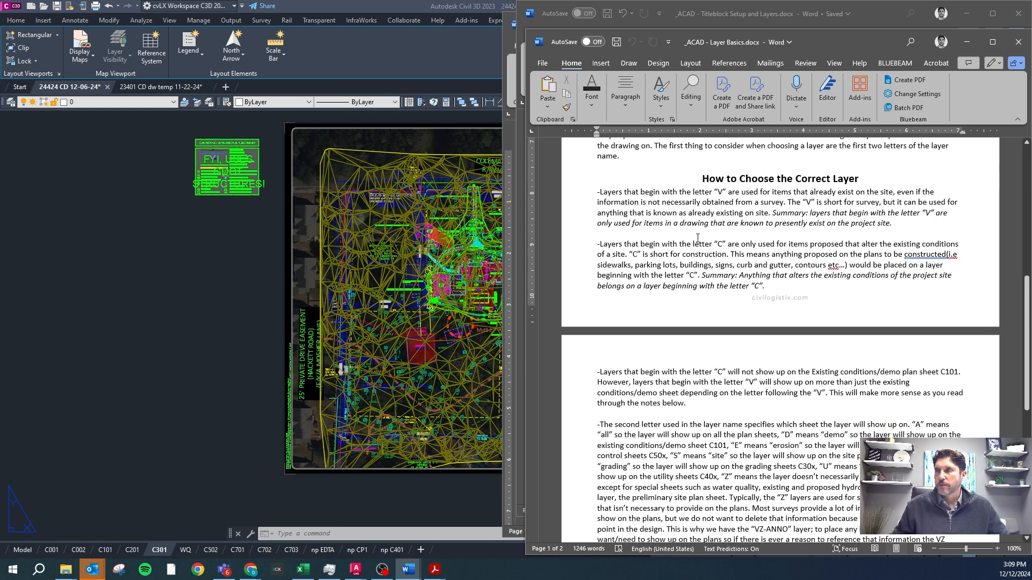
scroll(697, 238, down, 12)
scroll(690, 271, up, 20)
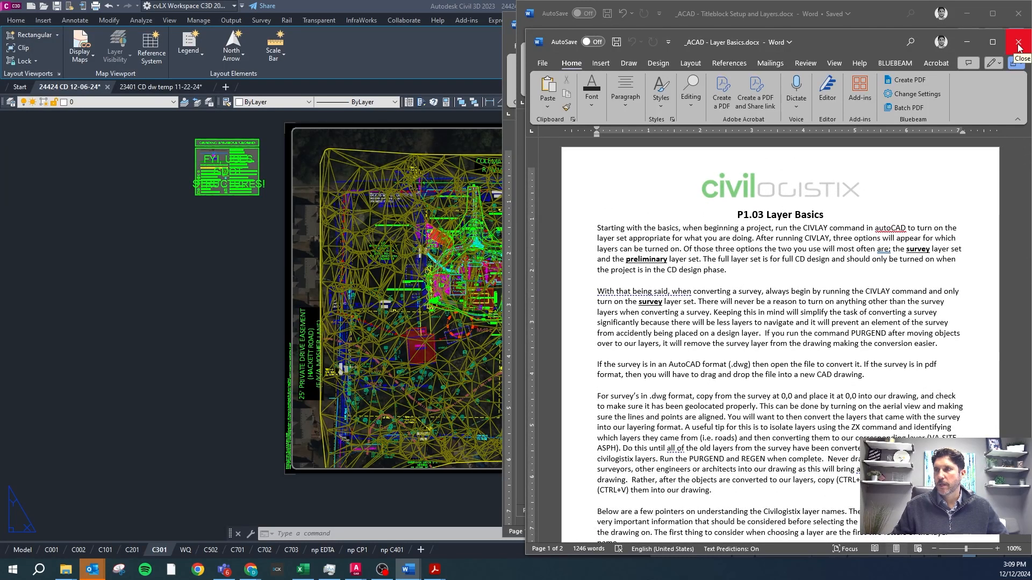
click(1019, 47)
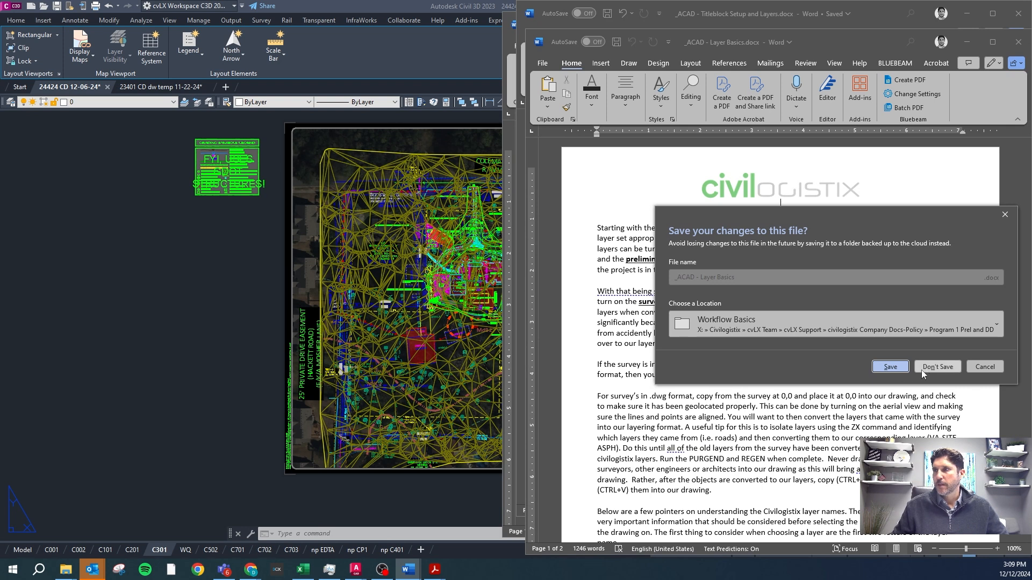
click(919, 368)
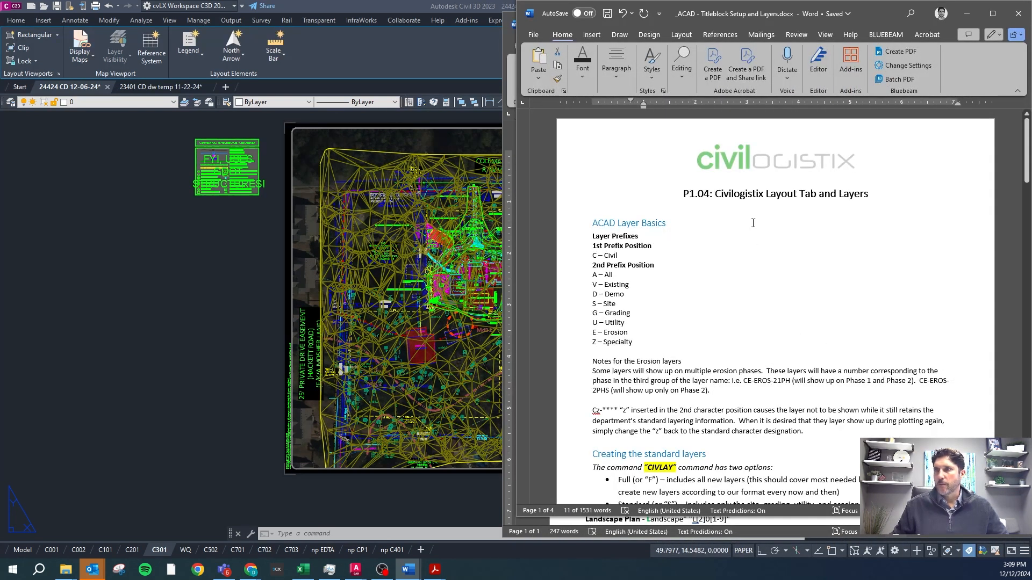
Review the first and second layer prefix positions in the P1.04 document, highlighting the C and A prefix letters.
scroll(746, 211, down, 2)
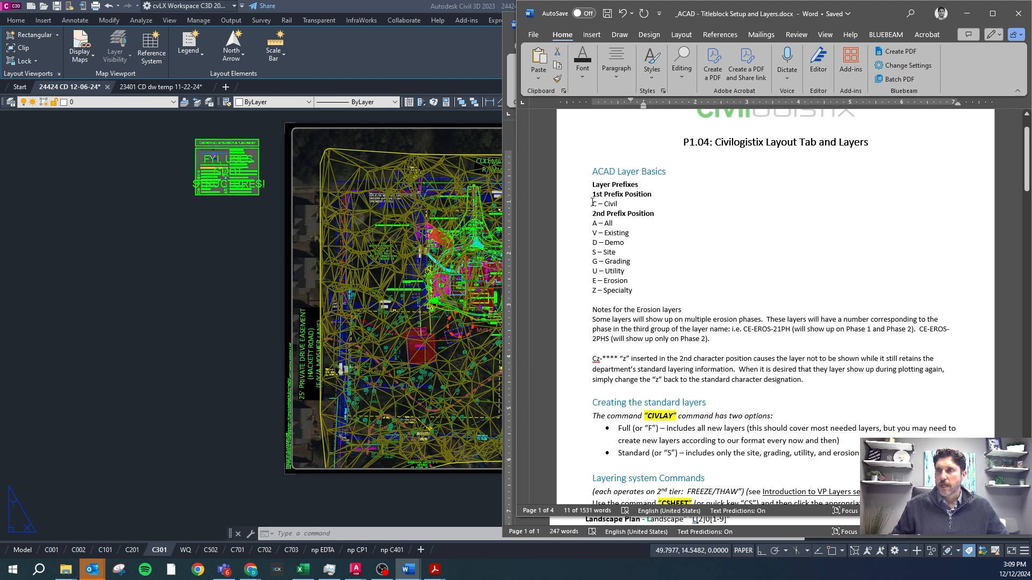
drag(595, 202, 597, 202)
click(614, 204)
drag(593, 204, 597, 224)
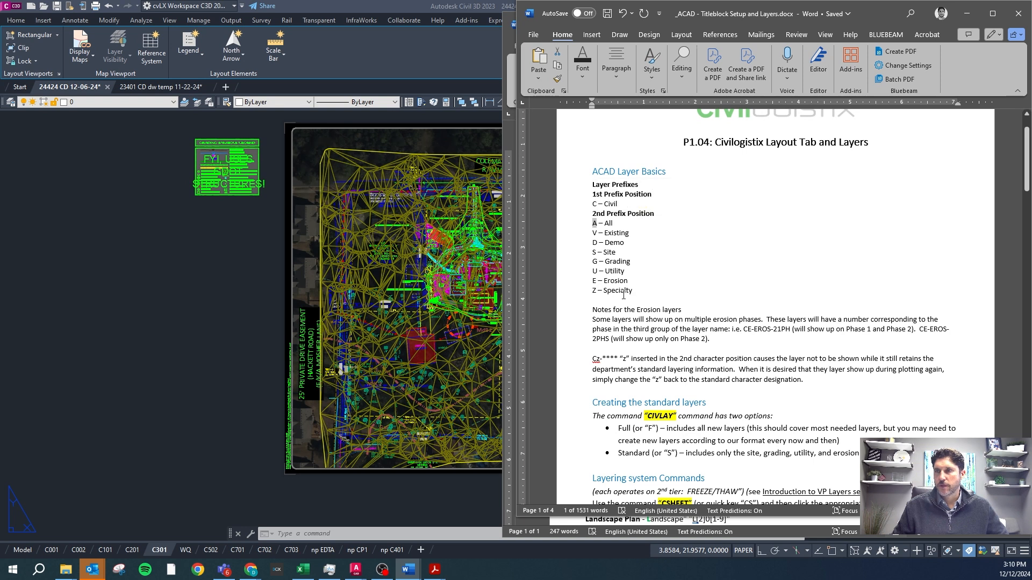
Switch to Civil 3D and examine the C- and V-prefixed layer names in the layer list of drawing 24424 CD 12-06-24.
click(155, 104)
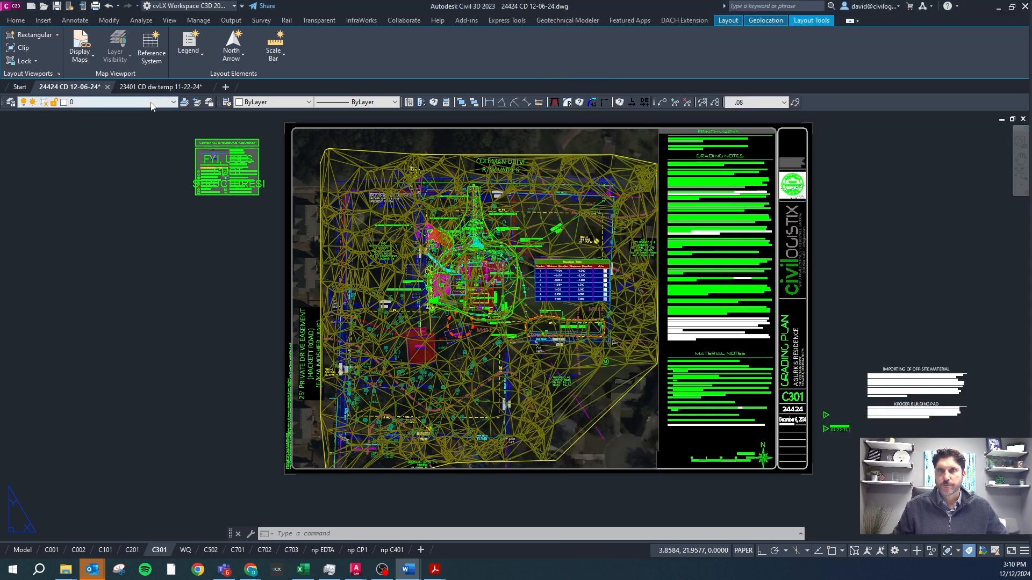
click(155, 102)
drag(175, 128, 170, 233)
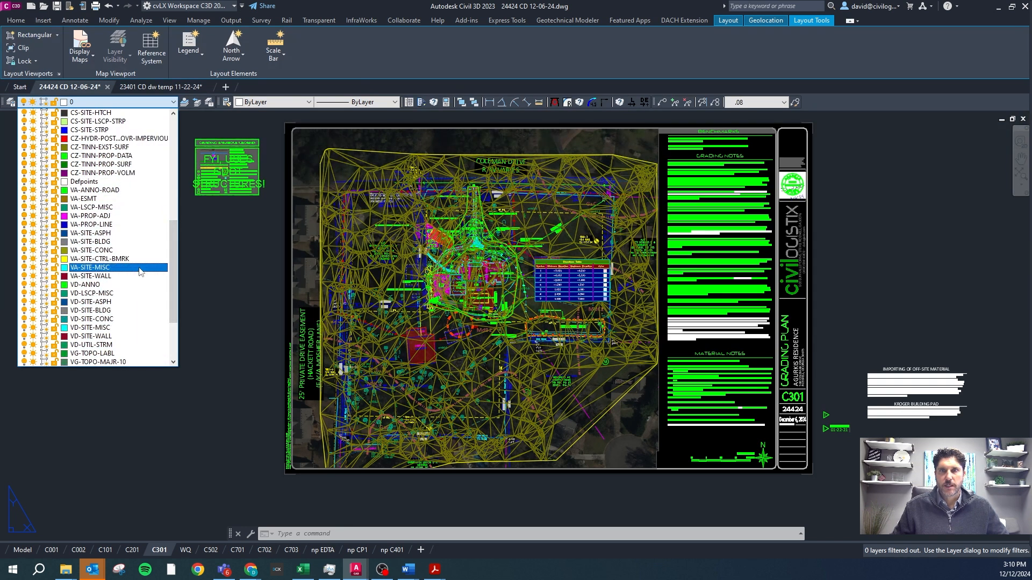
drag(170, 273, 170, 317)
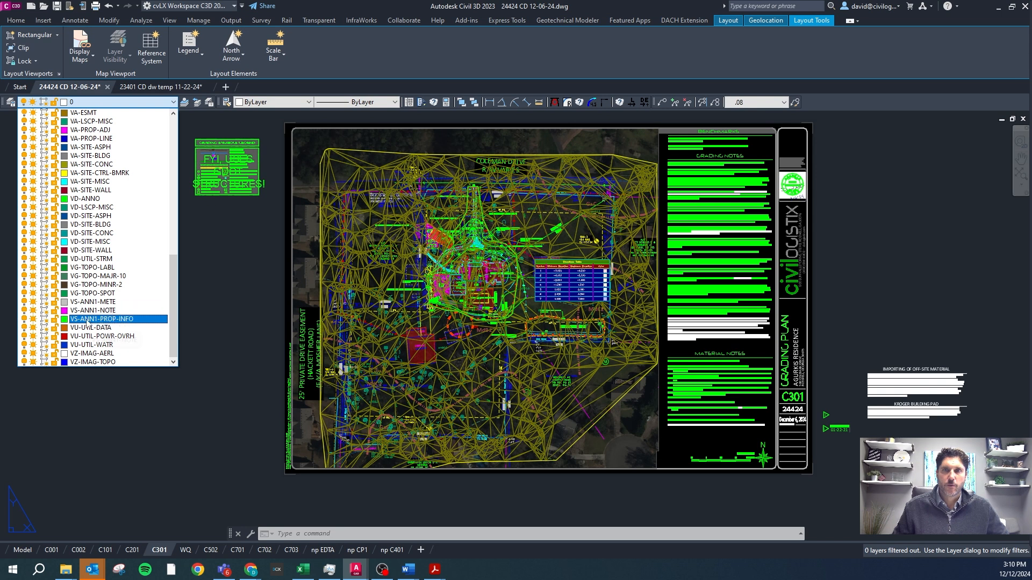
drag(177, 318, 174, 251)
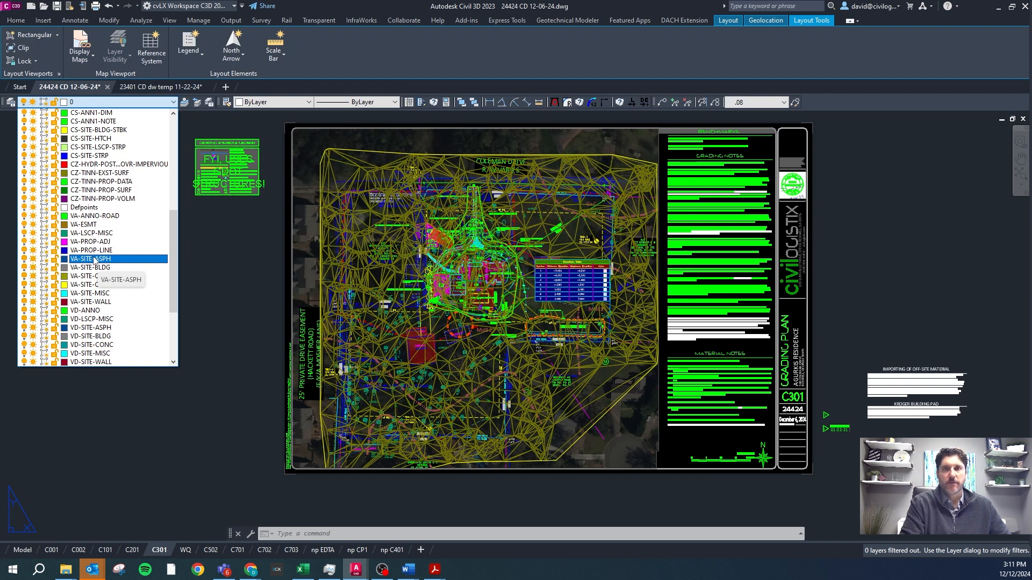
drag(173, 246, 170, 204)
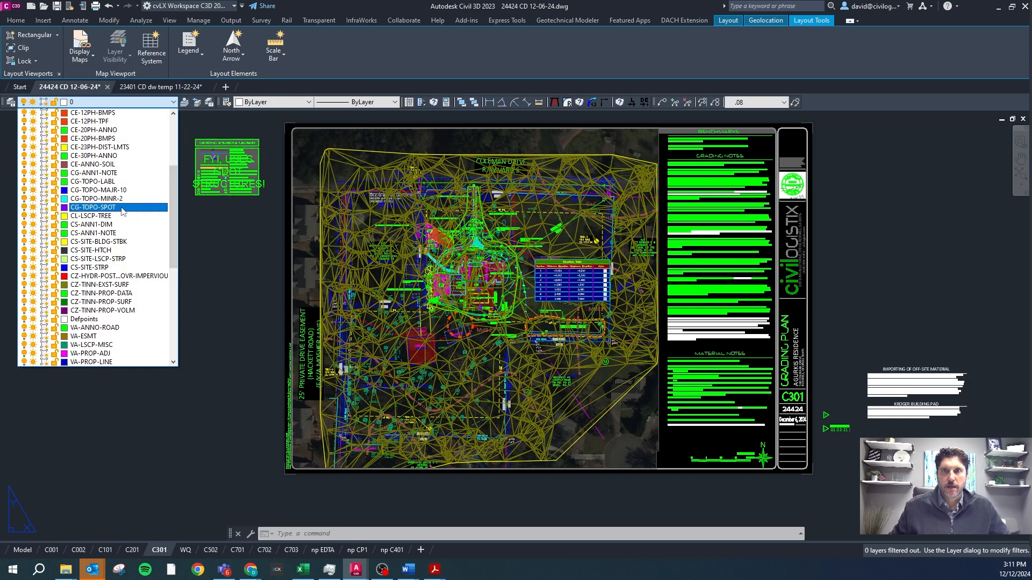
Run the CIVLAY command with the Full option to load the complete standard layer set.
text(civlay)
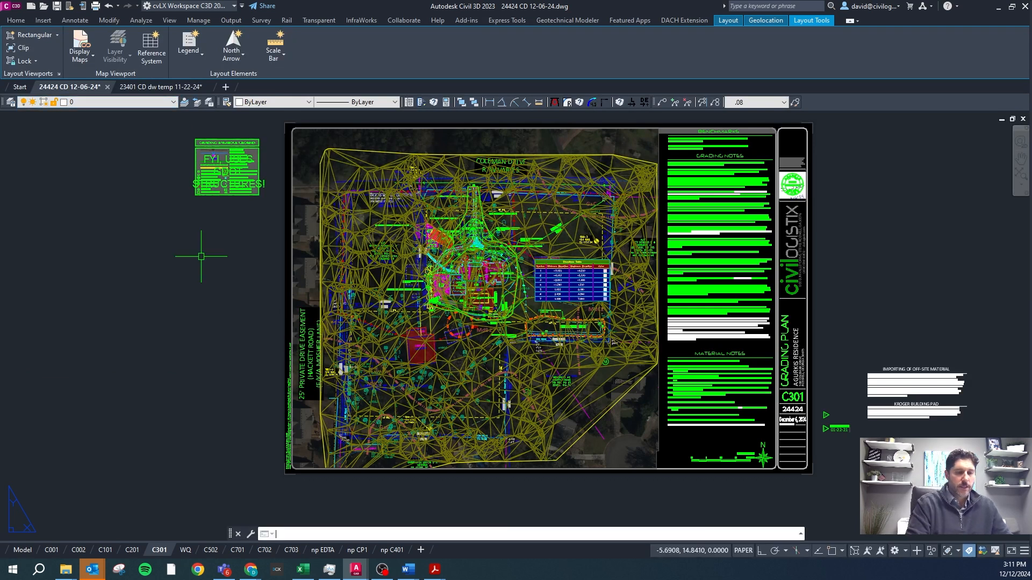
key(Return)
text(f)
key(Return)
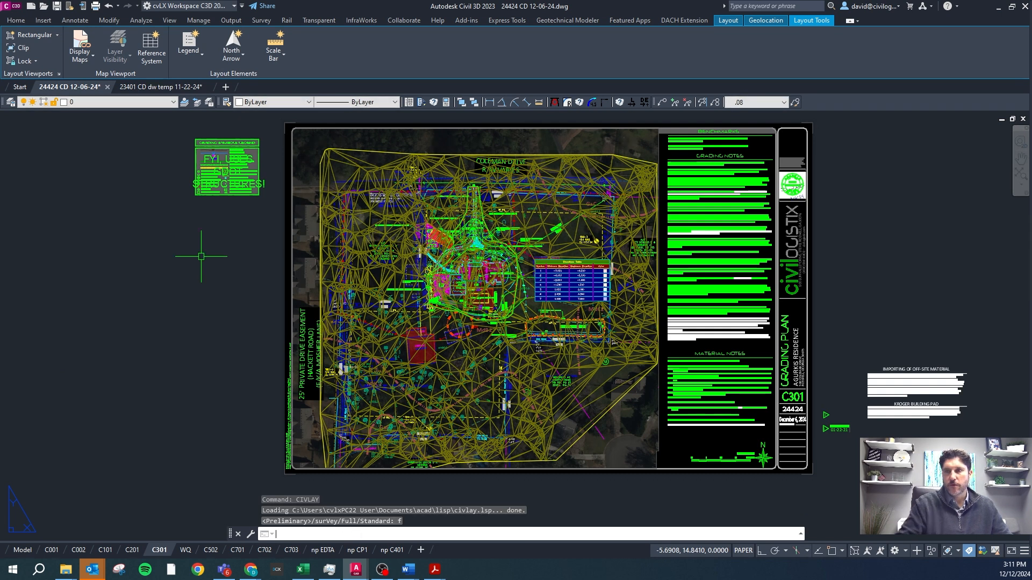
Examine the expanded layer list for the CG, CL, CS and CU standard layers, leaving the current layer as is.
click(125, 102)
scroll(125, 175, down, 5)
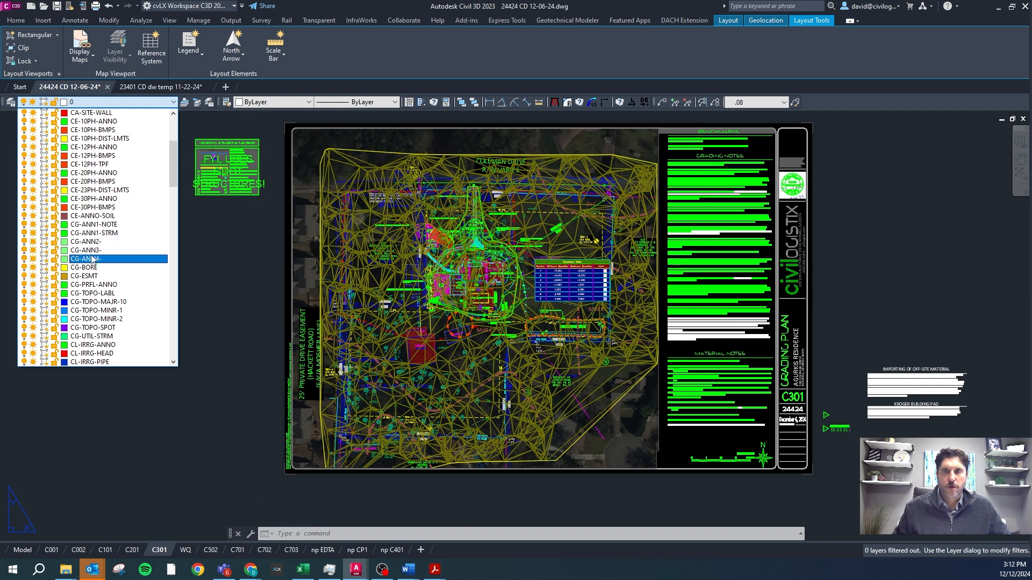
scroll(105, 251, down, 7)
scroll(104, 250, down, 4)
scroll(117, 322, down, 1)
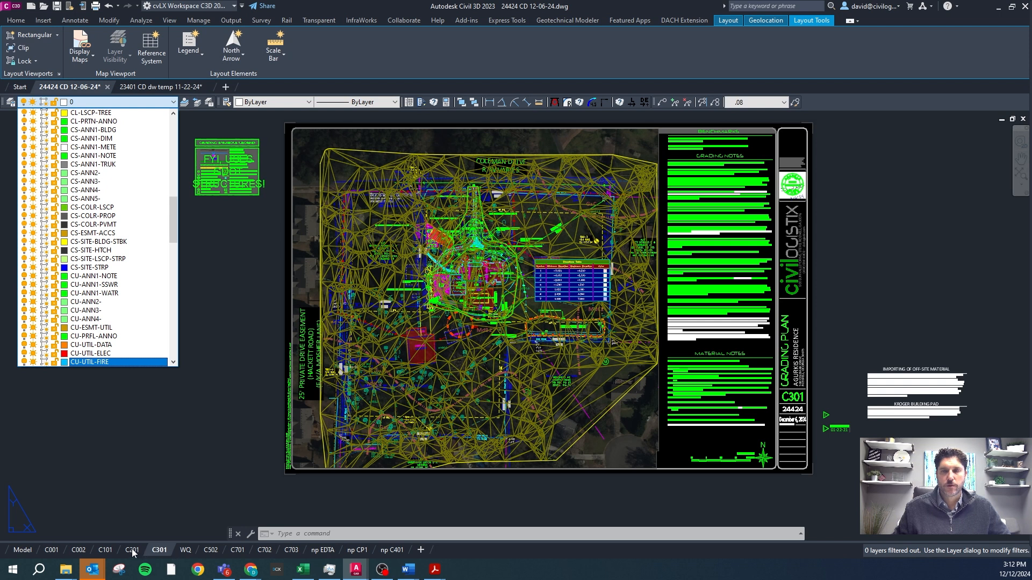
click(144, 448)
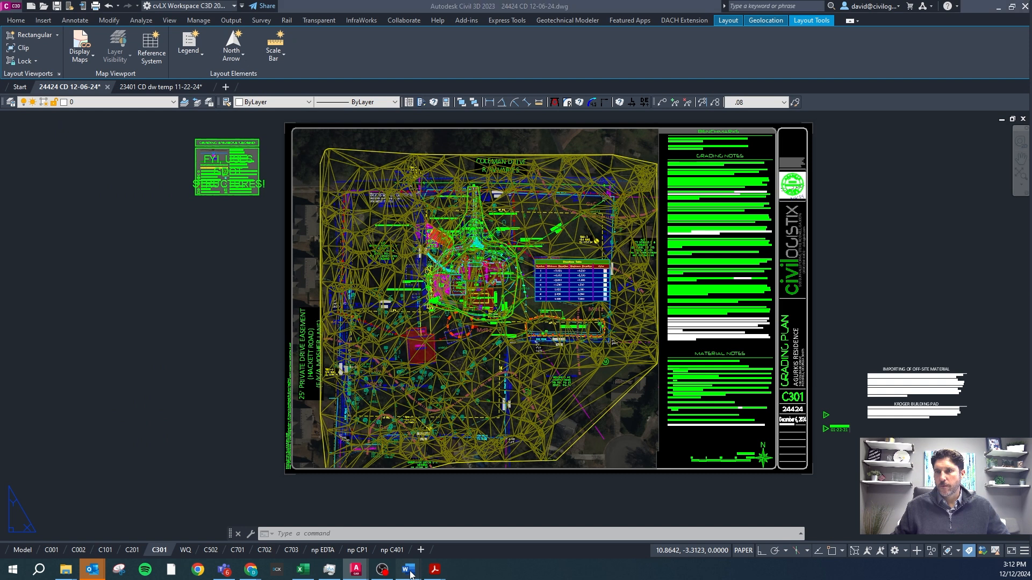
Switch to the Titleblock Setup and Layers document in Word and highlight CIVLAY under Creating the standard layers.
mouse_move(414, 572)
click(440, 528)
scroll(671, 337, down, 3)
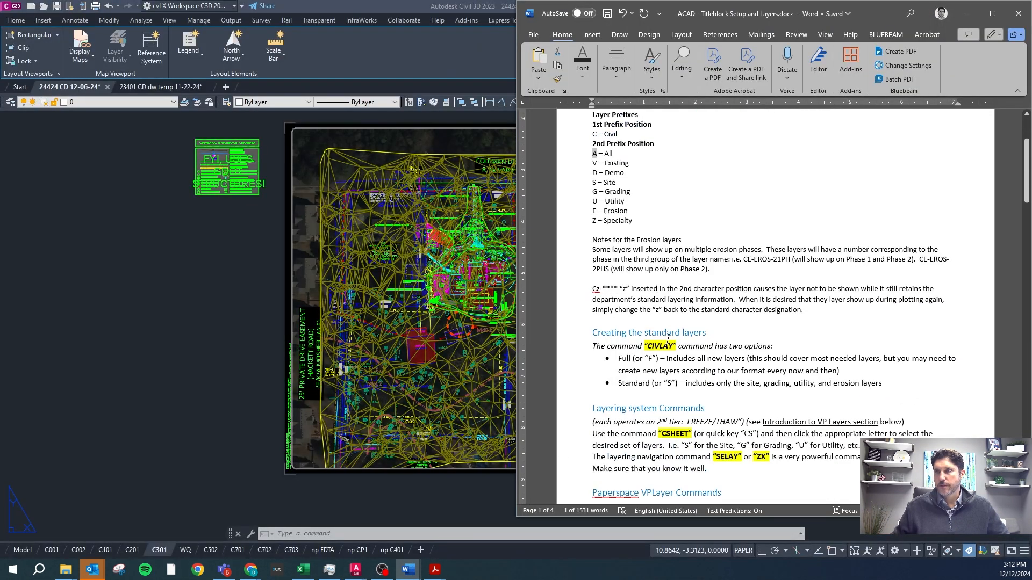
double_click(655, 339)
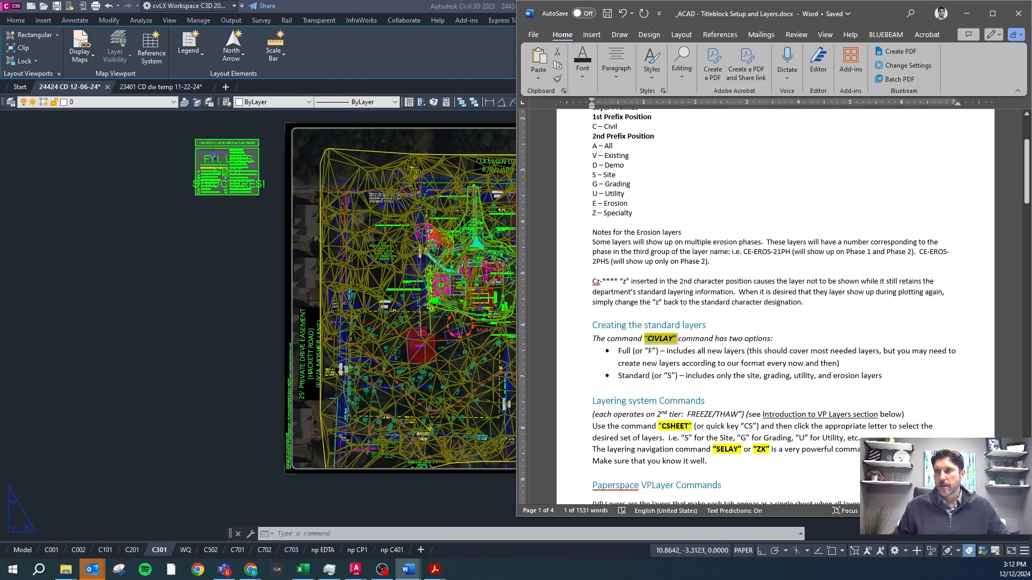
Return to the Civil 3D drawing, load the Full layer set again with CIVLAY, and check the layer list.
click(250, 446)
key(Escape)
key(Escape)
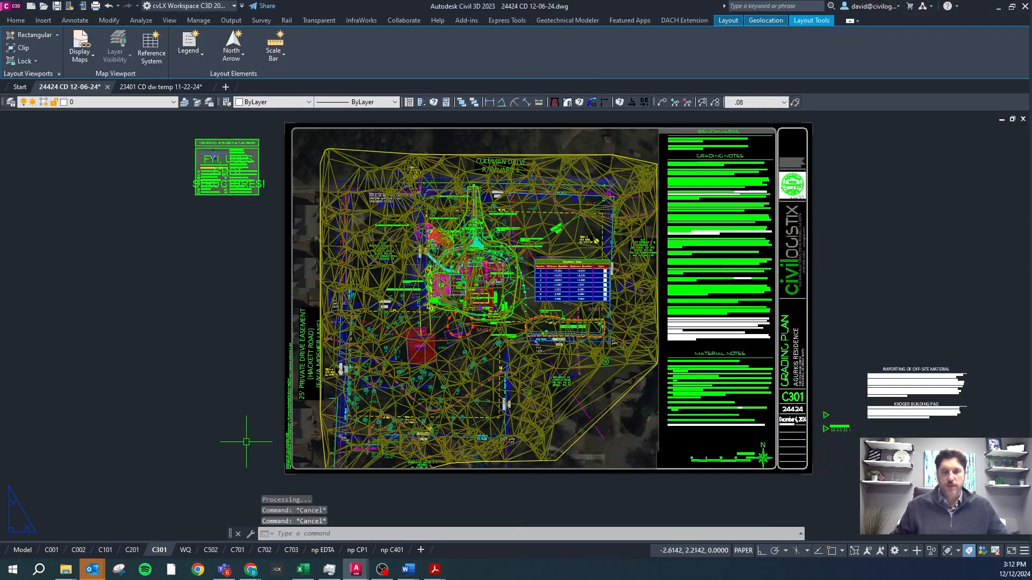
text(civlay)
key(Return)
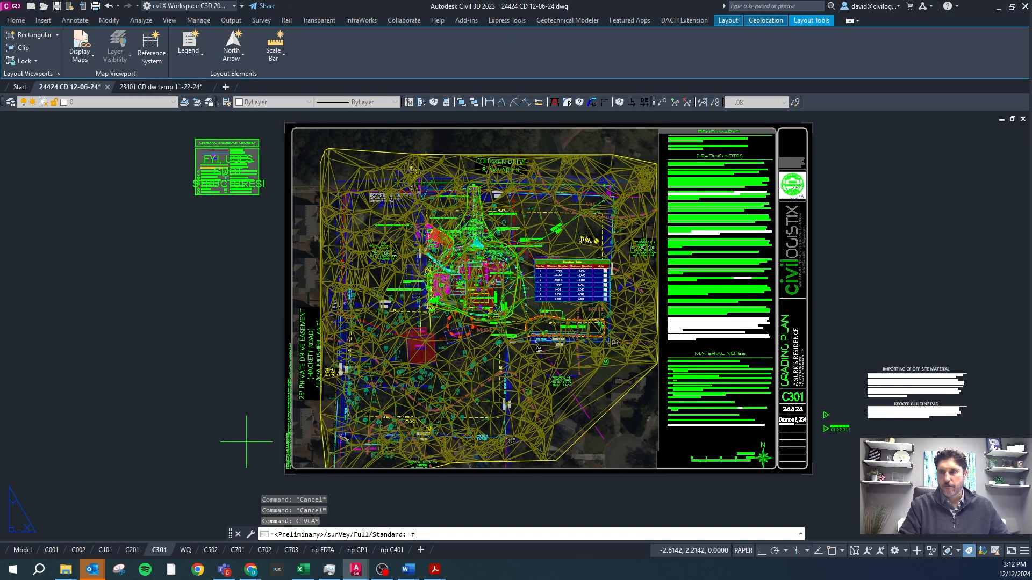
text(f)
key(Return)
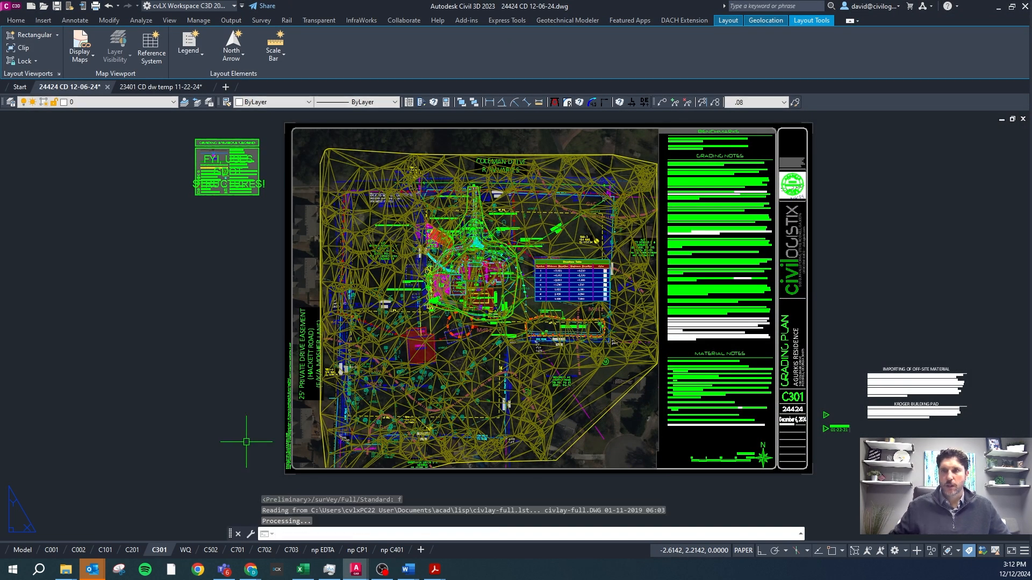
click(173, 102)
drag(171, 198, 171, 238)
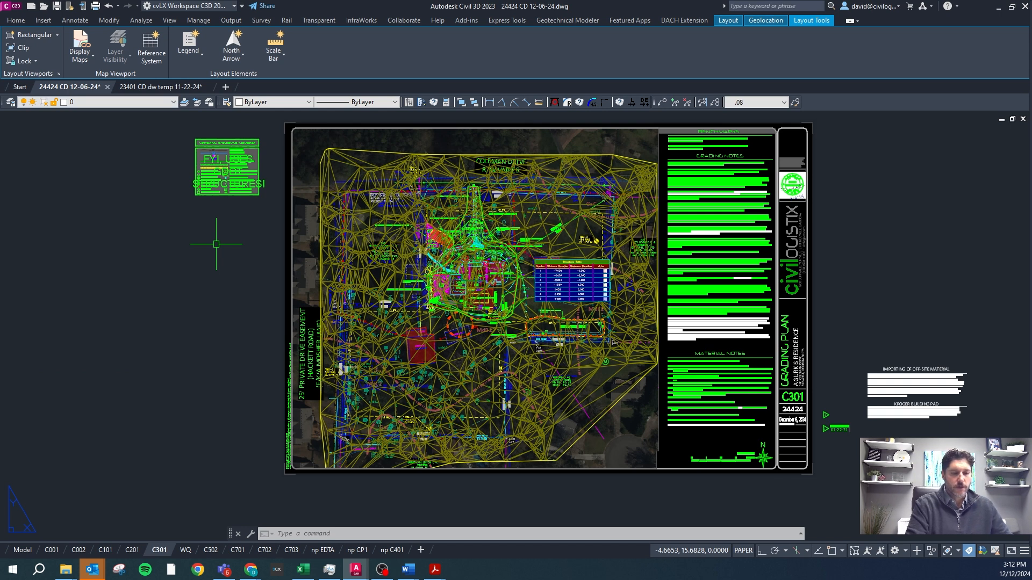
Purge the unused layers from the drawing with the PURGEND command and check the layer list.
text(purgend)
key(Return)
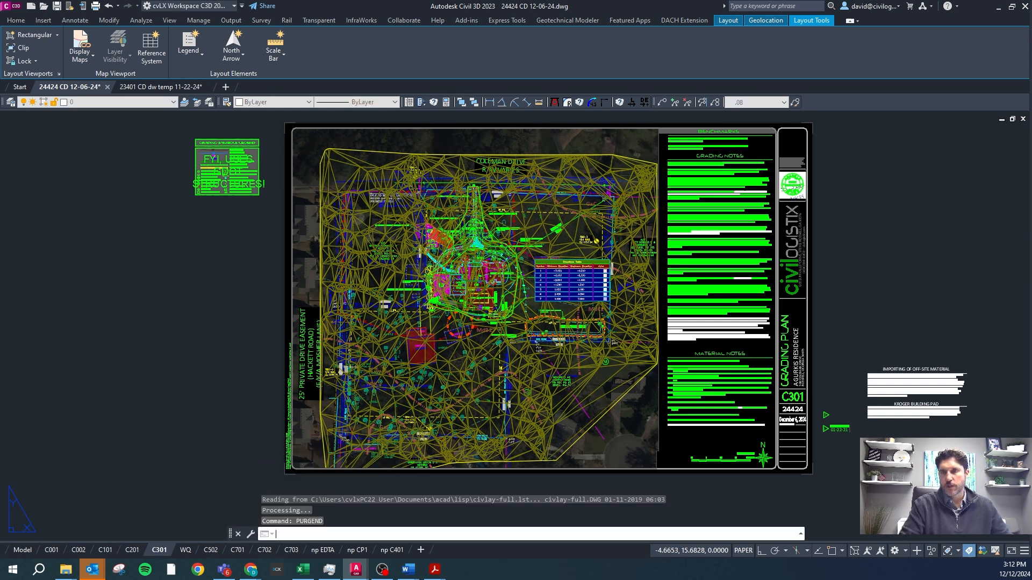
click(152, 102)
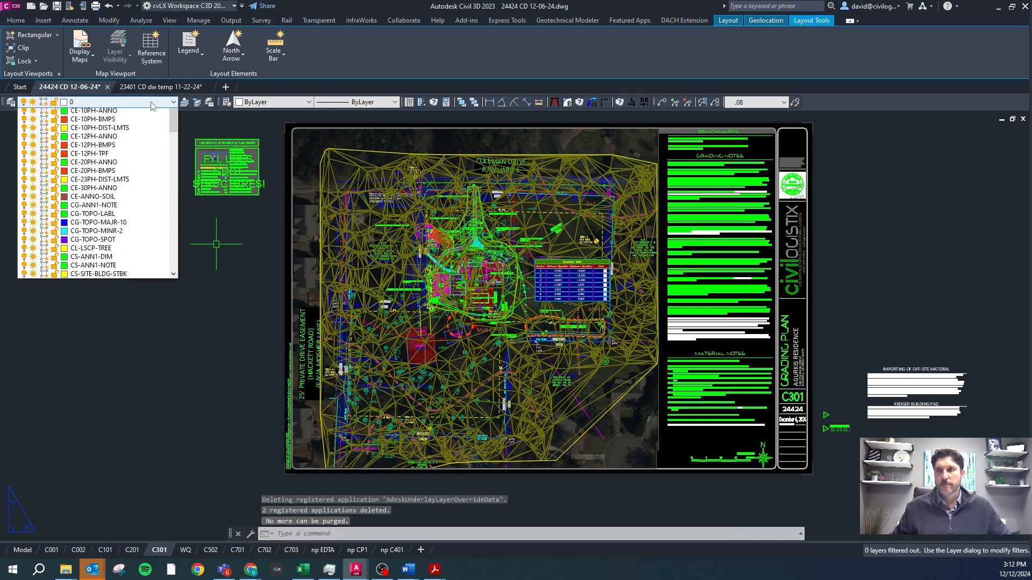
drag(173, 161, 180, 224)
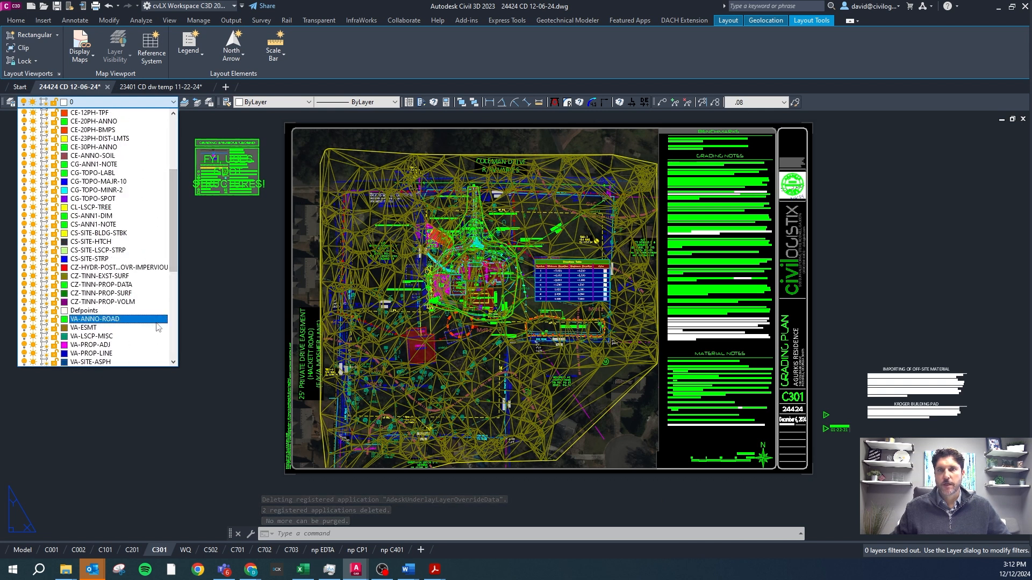
click(355, 478)
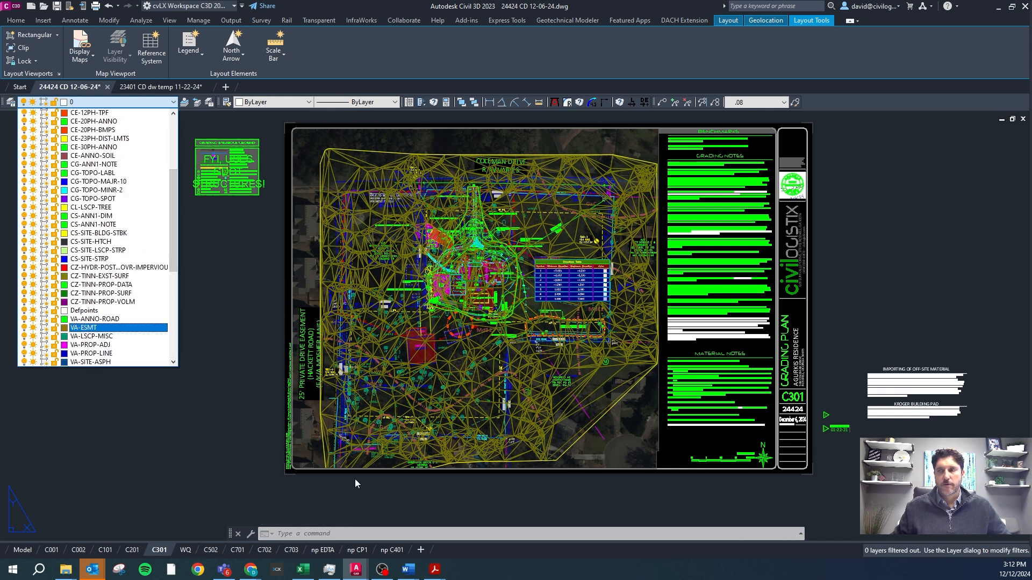
Switch to the P1.04 document in Word and review the sections on standard layers, layering system commands and paperspace VPLayer commands.
mouse_move(408, 569)
click(444, 534)
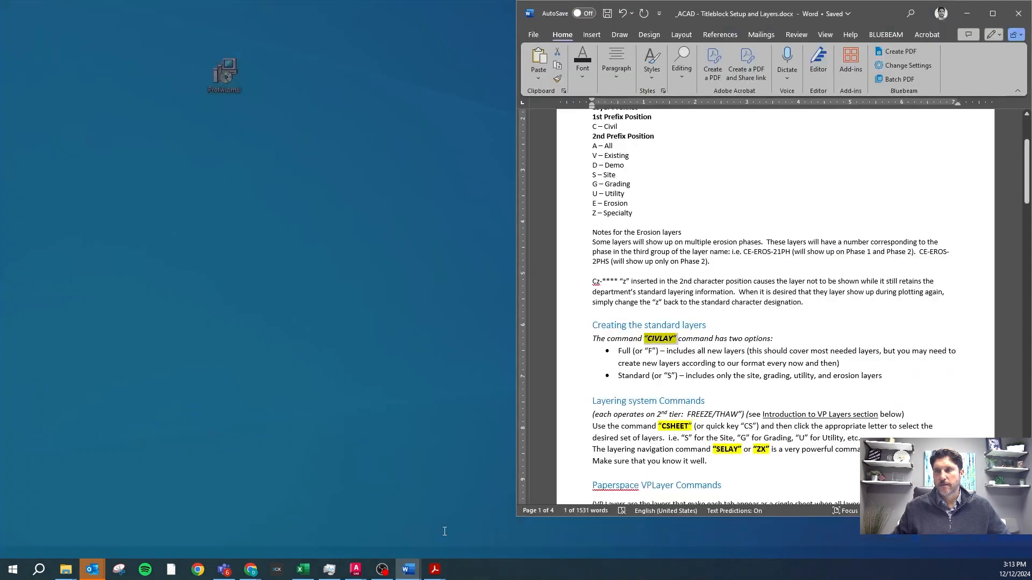
scroll(698, 335, down, 3)
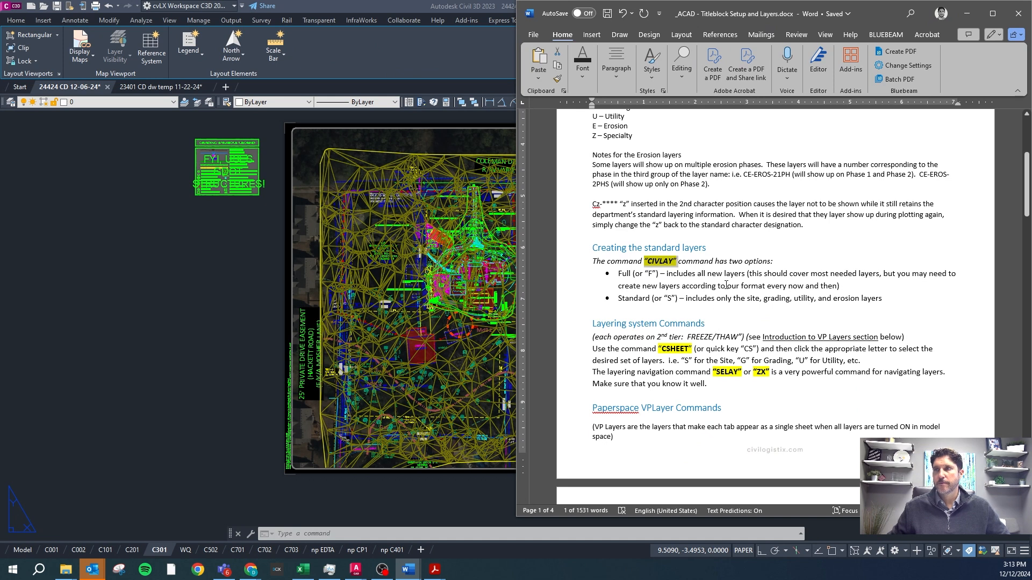
scroll(634, 155, up, 2)
scroll(634, 156, up, 1)
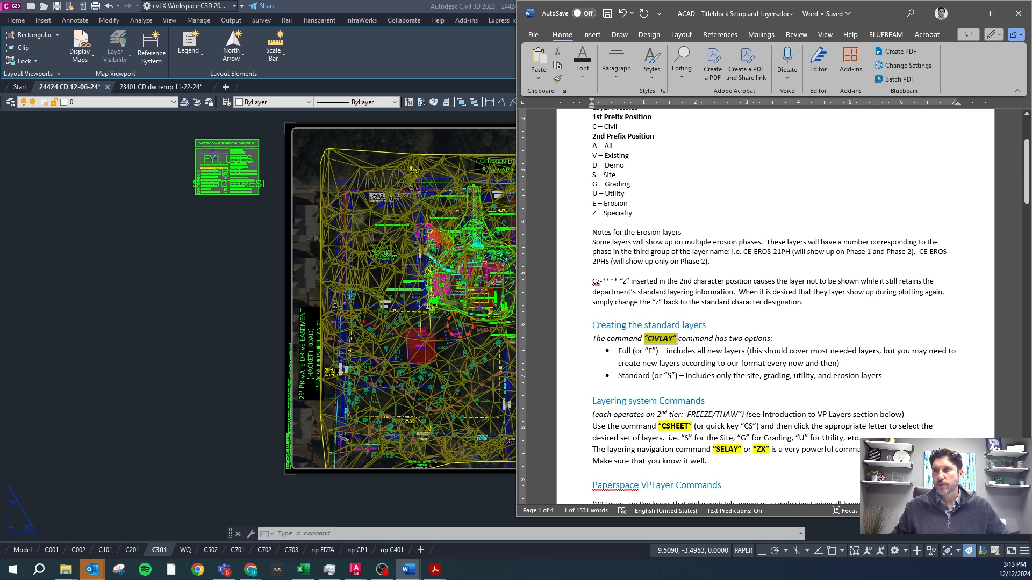
scroll(655, 279, down, 6)
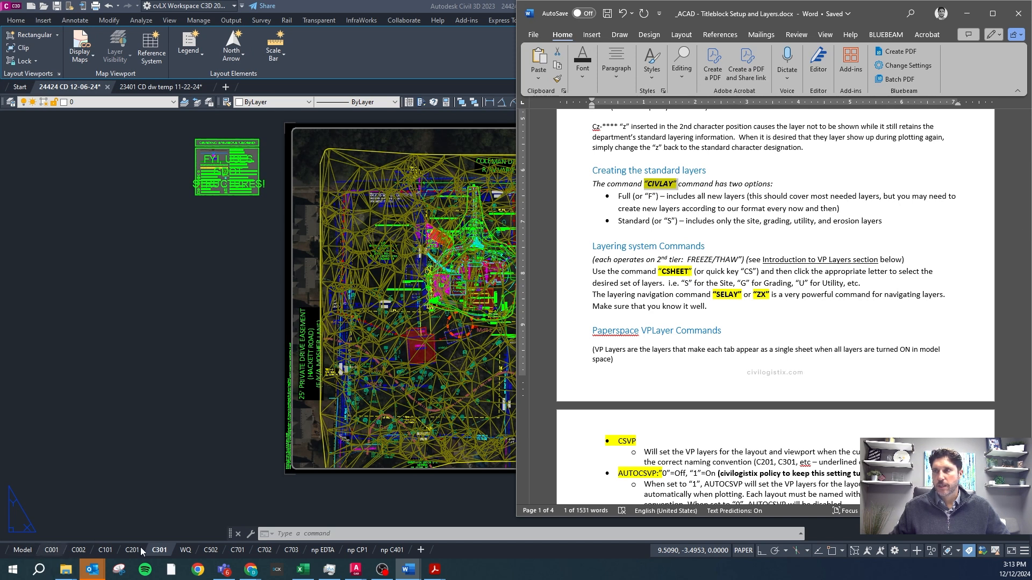
Highlight the CS quick key in the Word guidelines, switch to the drawing's model space and list the CS layer set options.
drag(741, 271, 760, 272)
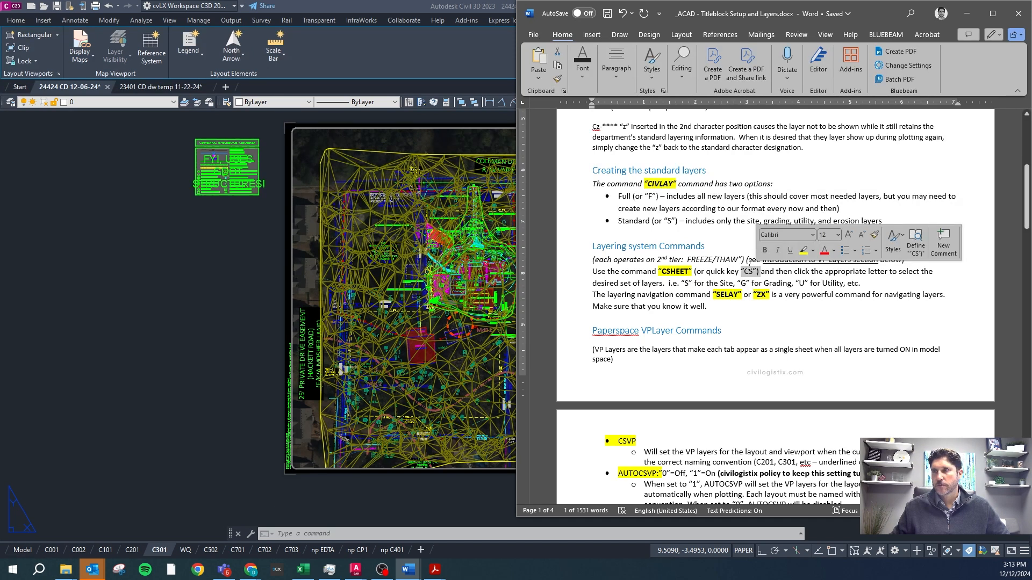
click(24, 552)
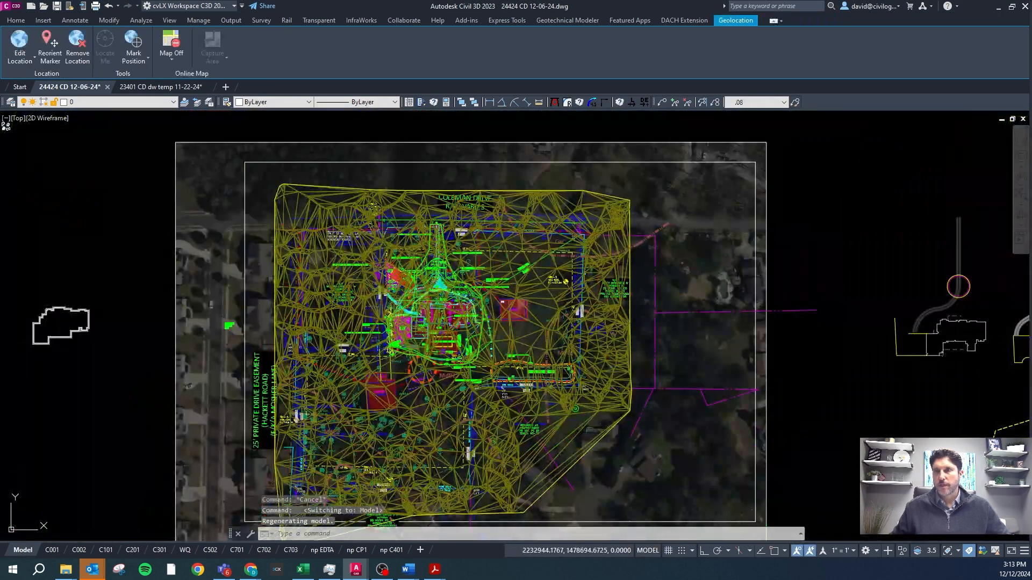
key(Escape)
key(Escape)
text(cs)
key(Return)
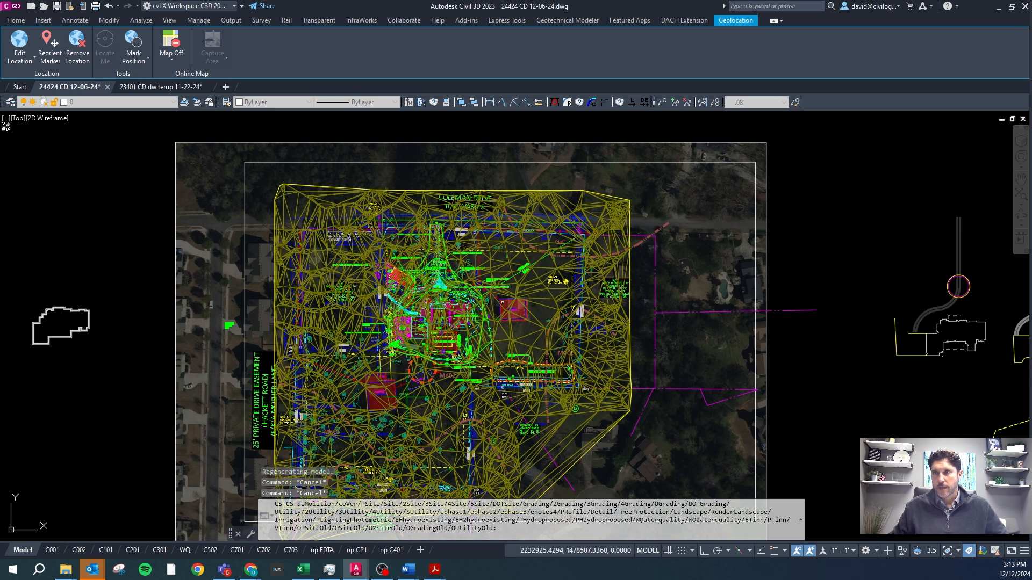
key(Escape)
Display the Site layer set in model space with the CS command.
text(cs)
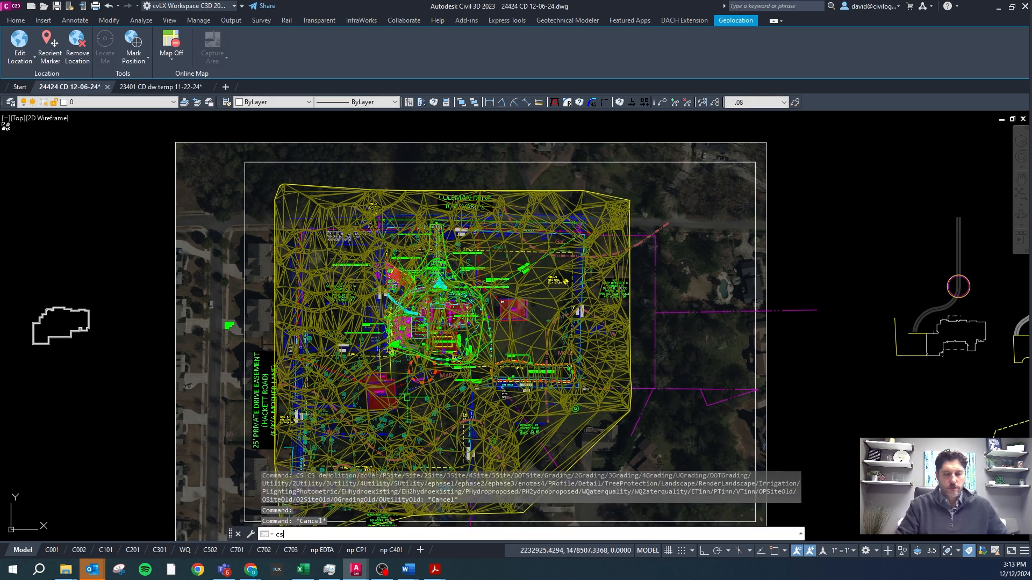
key(Return)
text(s)
key(Return)
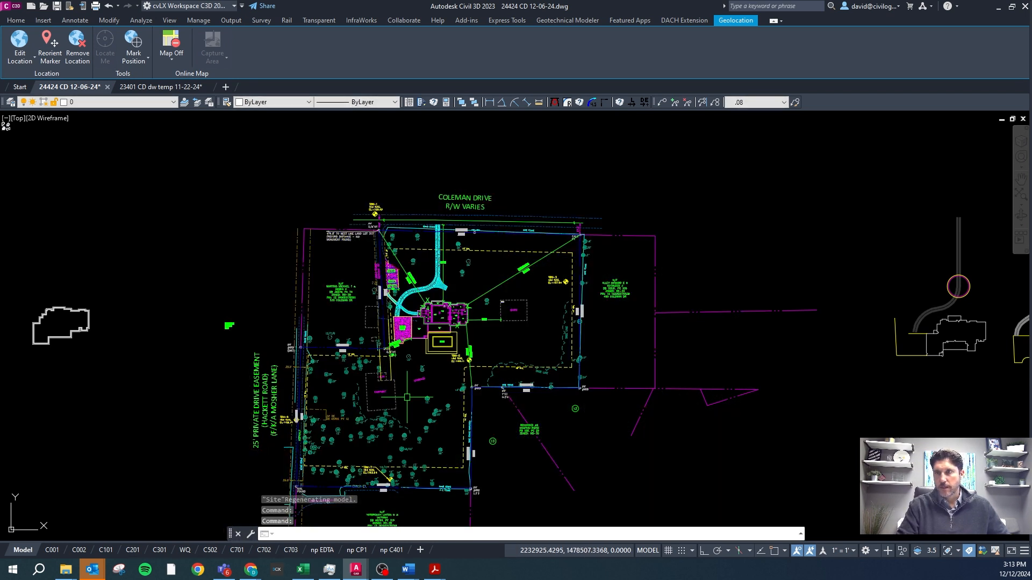
Display the preliminary site layer set with the CS command's PSite option.
text(cs)
key(Return)
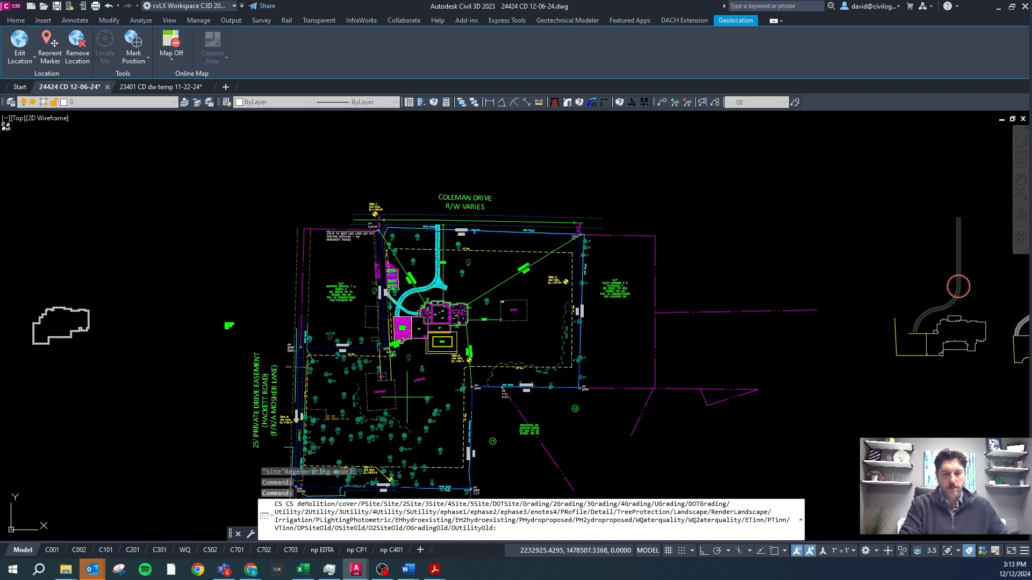
text(ps)
key(Return)
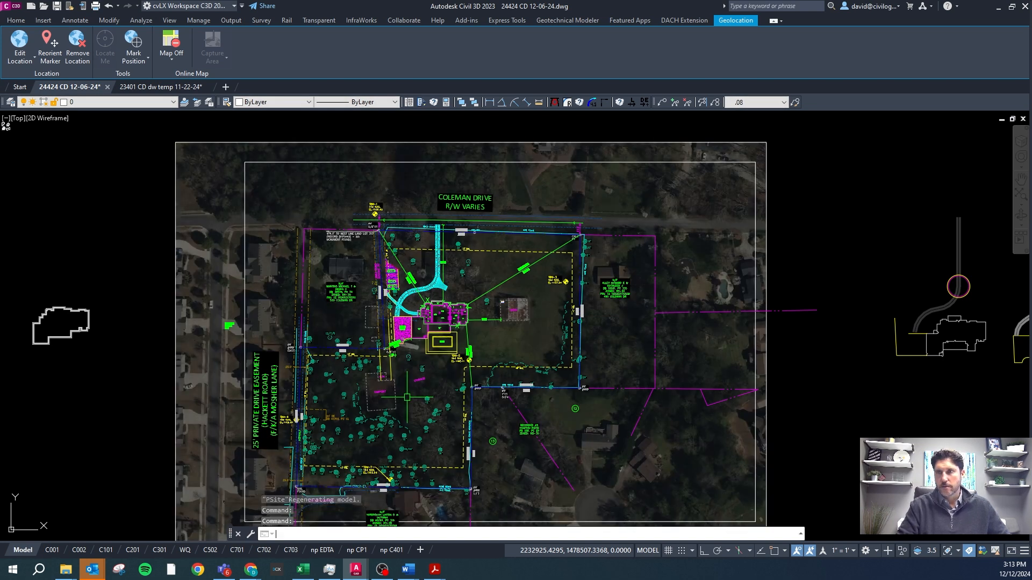
Select the aerial image frames around the site to point them out, and clear the selection.
click(426, 130)
click(383, 168)
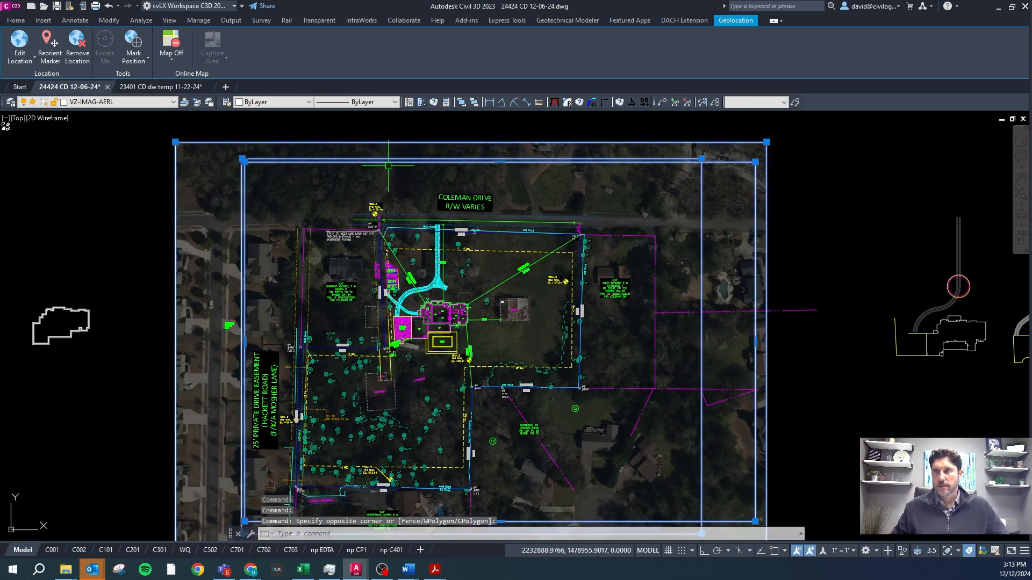
key(Escape)
click(755, 176)
click(755, 176)
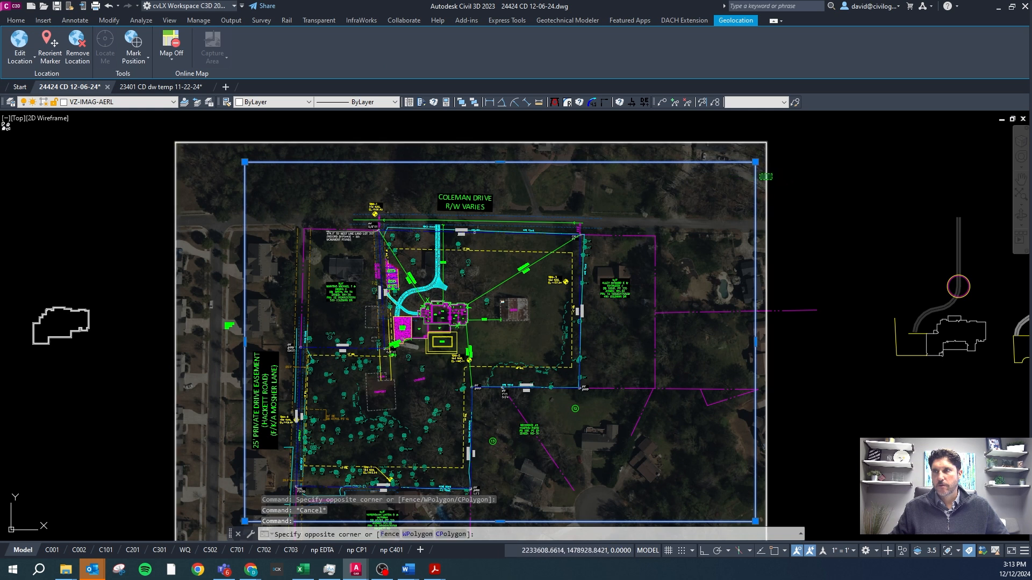
click(270, 134)
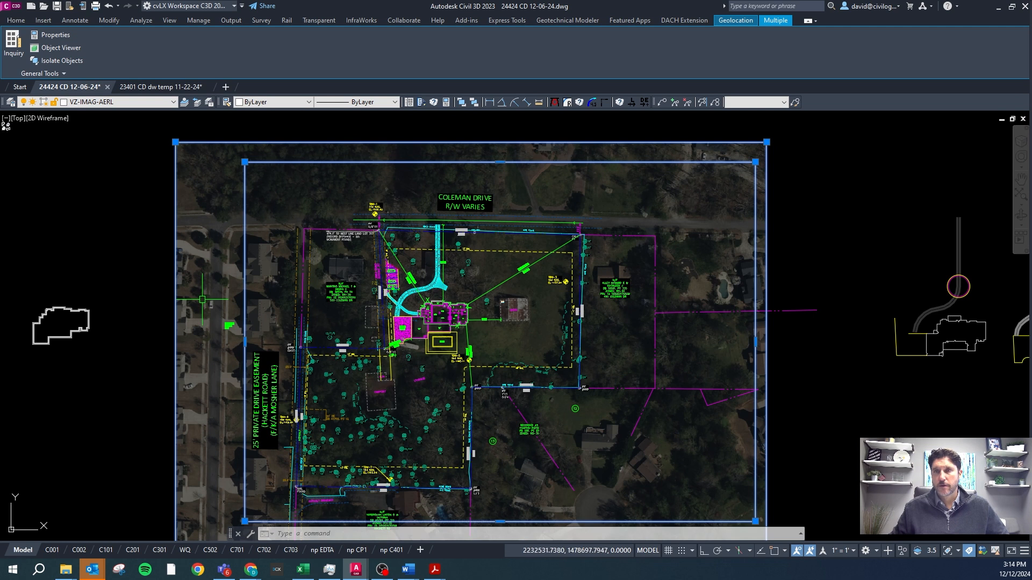
key(Escape)
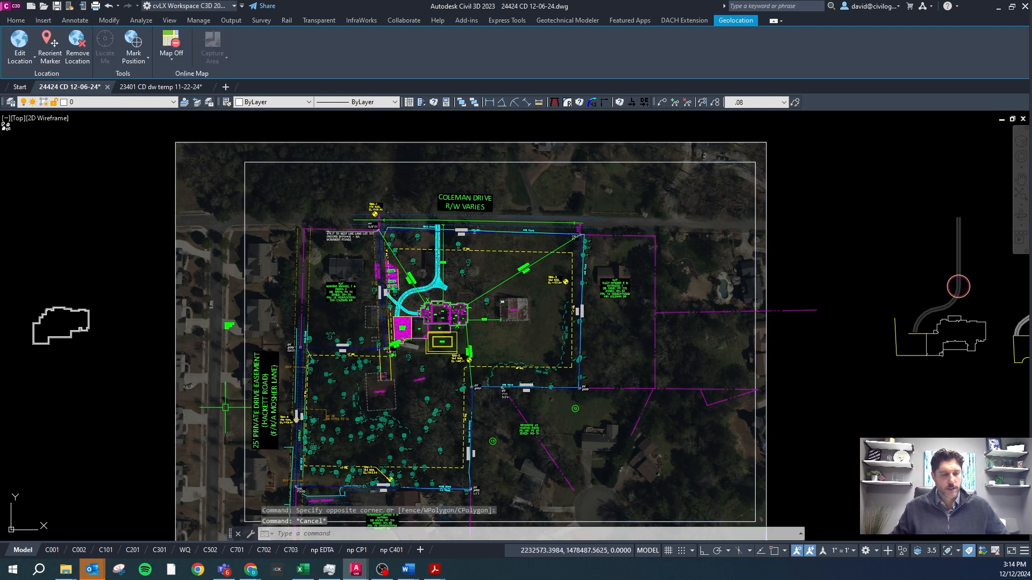
Display the Grading layer set with the CS command.
text(cs)
key(Return)
text(g)
key(Return)
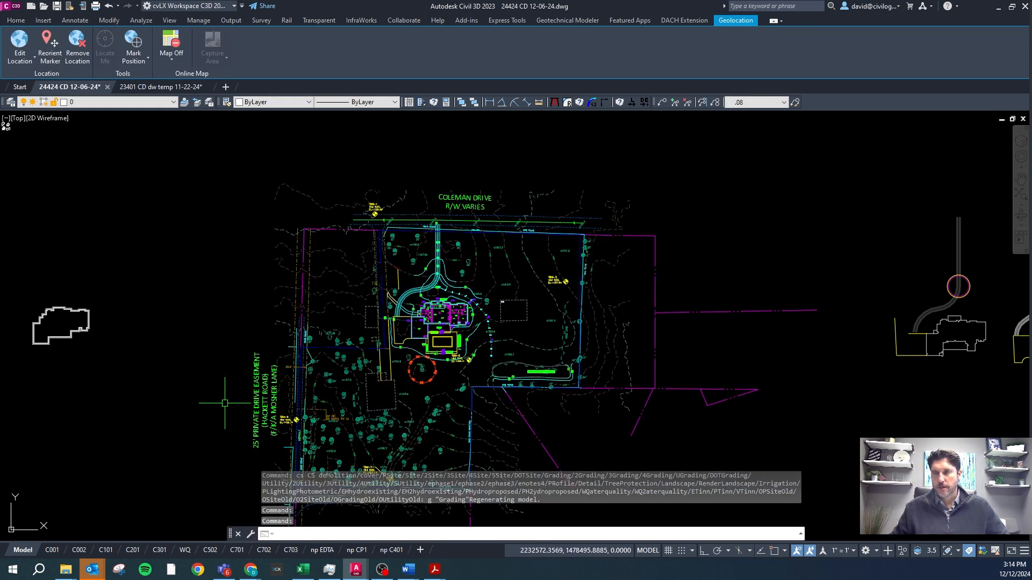
Cycle through the erosion control layer sets with CS, displaying ephase2, ephase1 and ephase3 in turn.
key(Escape)
key(Return)
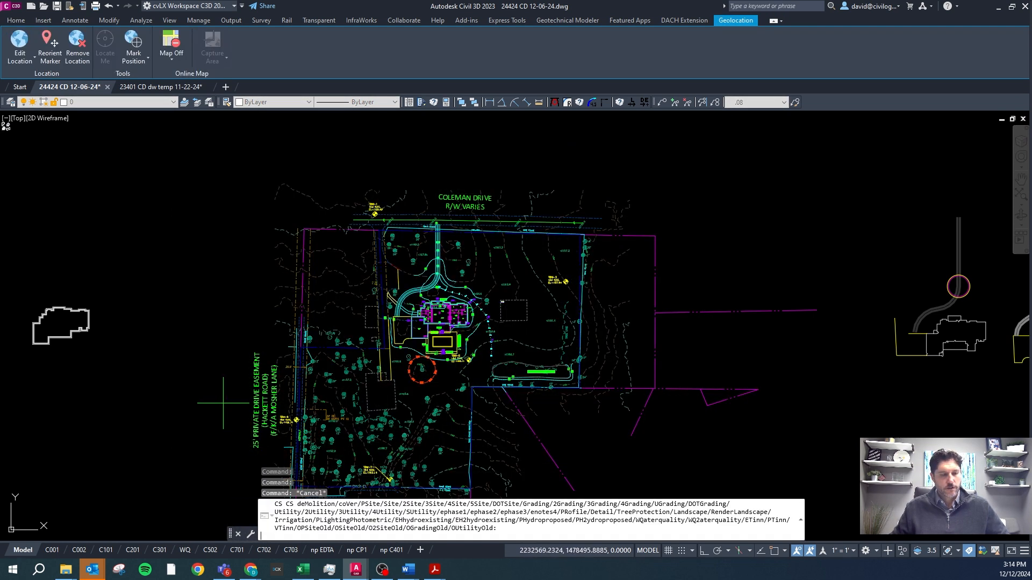
key(Return)
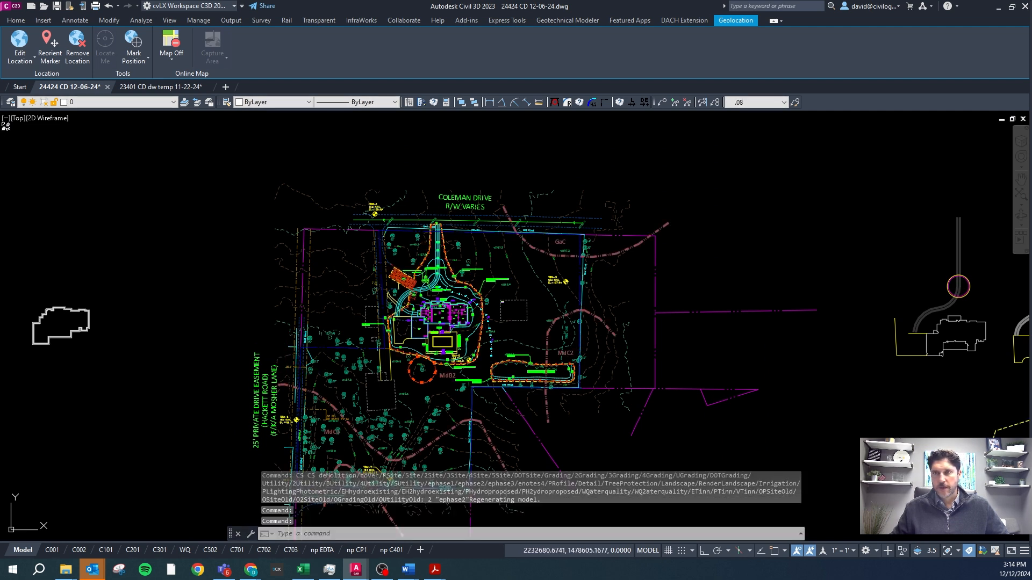
key(Return)
text(1)
key(Return)
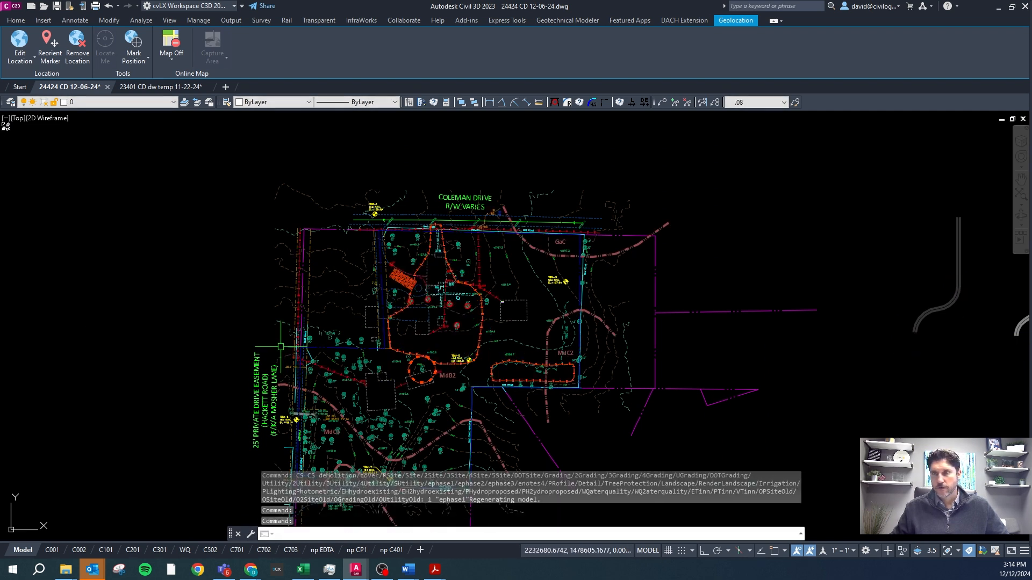
text(3)
key(Return)
key(Escape)
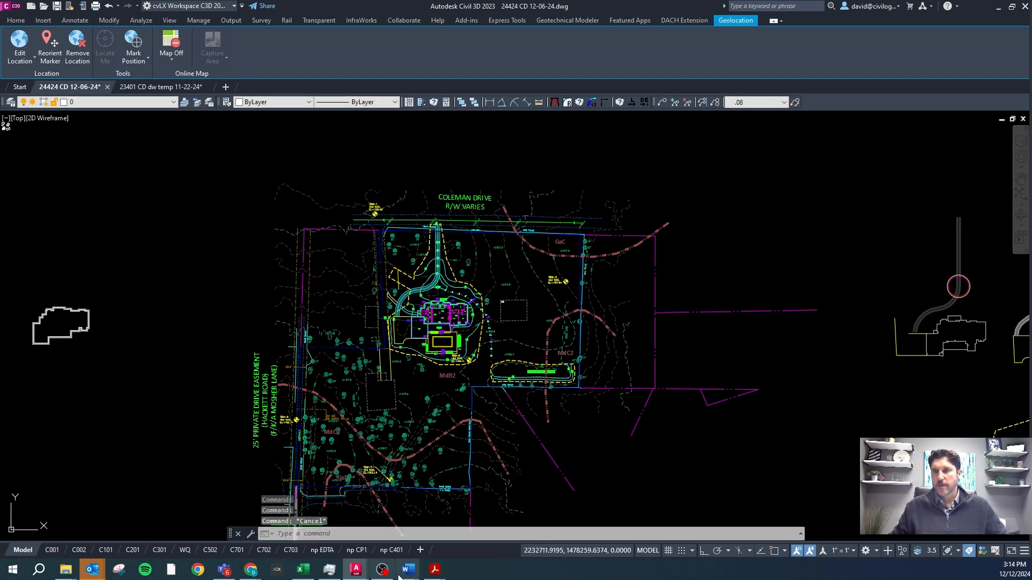
Switch to the Sheet-tab Layers document in Word and review the sheet tab names and their layer sets, highlighting parts of the Site Plan 5 entry.
mouse_move(408, 569)
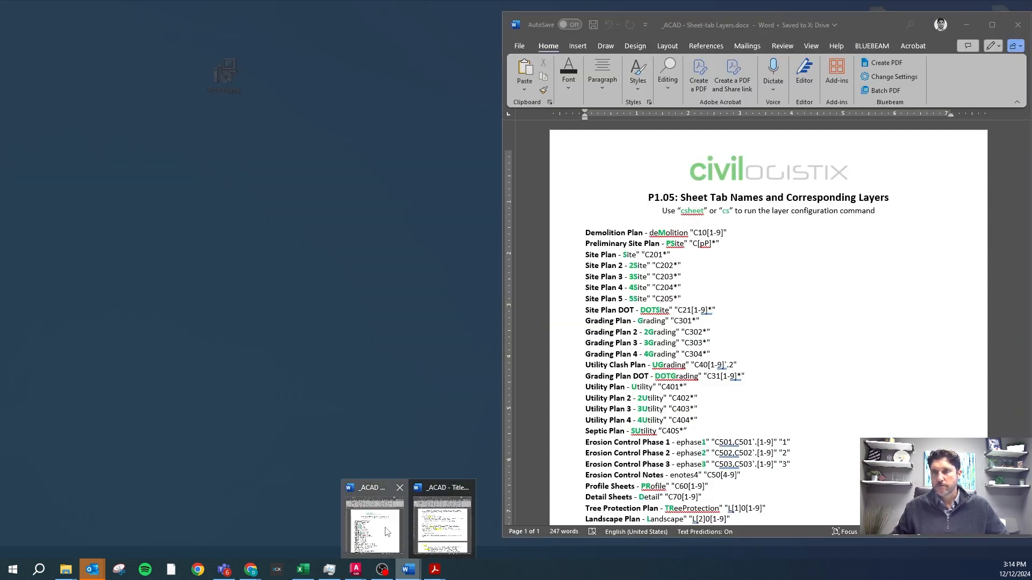
click(387, 532)
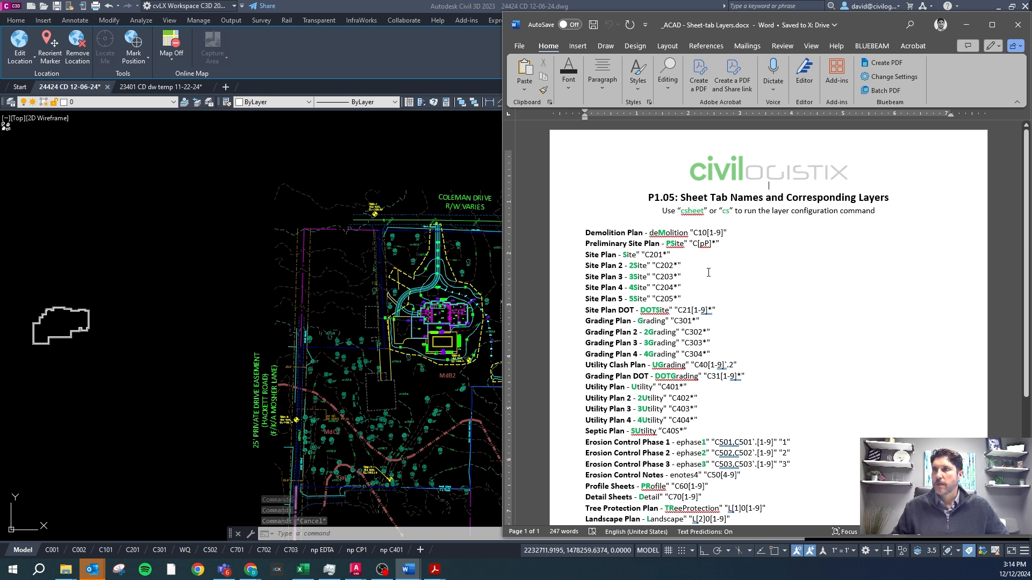
scroll(638, 253, down, 1)
scroll(638, 252, down, 2)
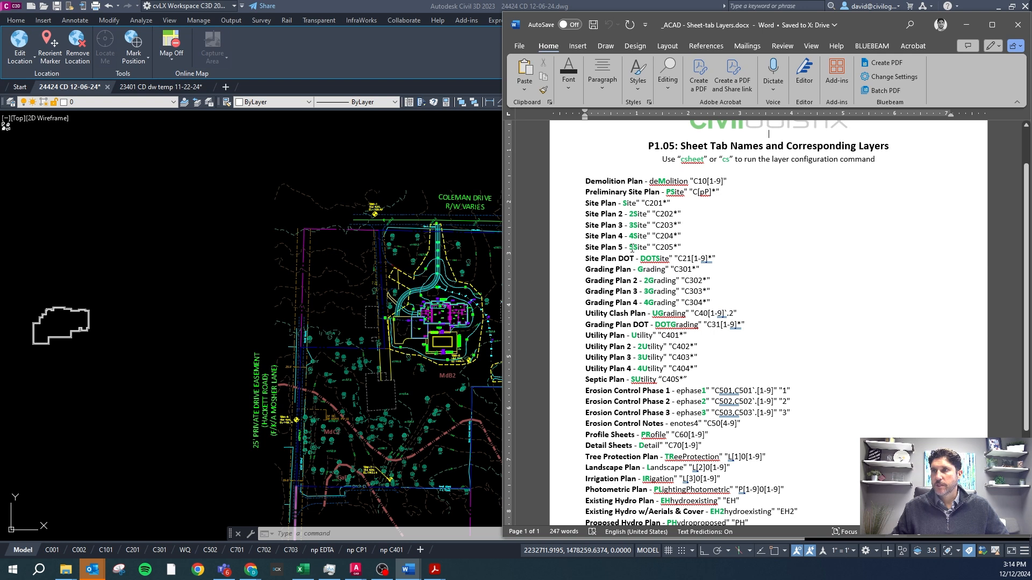
drag(655, 247, 678, 248)
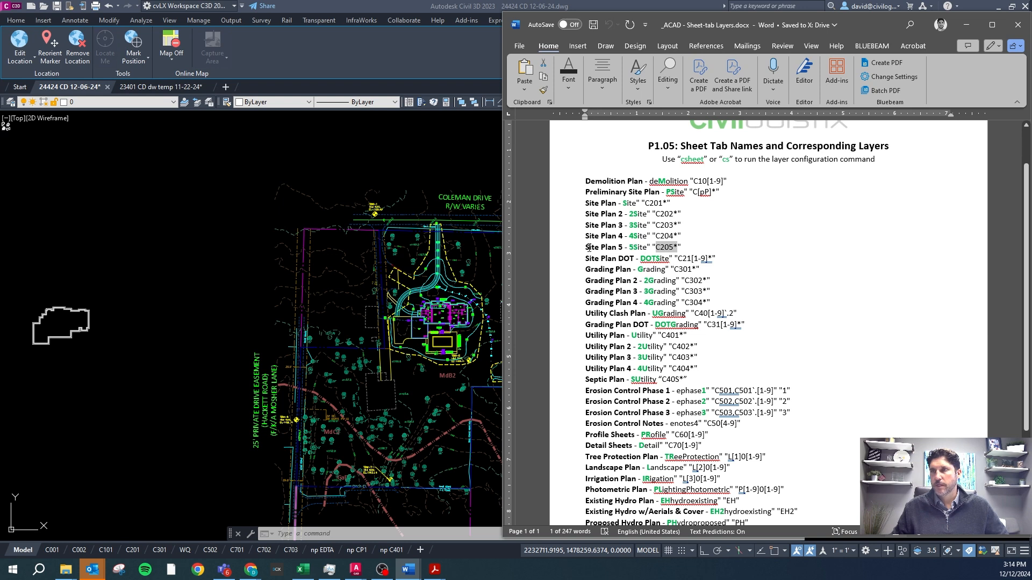
drag(586, 247, 616, 248)
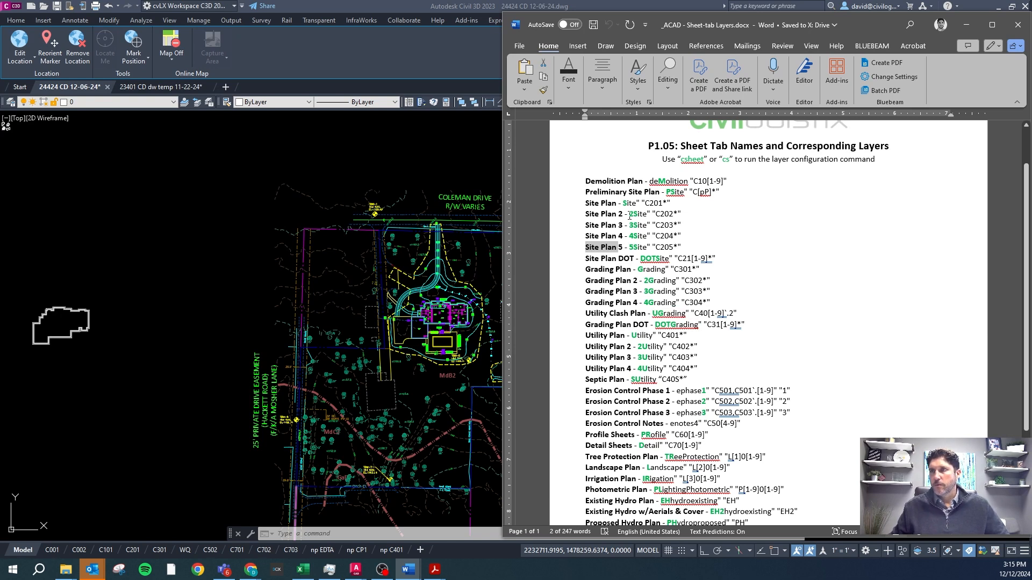
scroll(657, 223, down, 5)
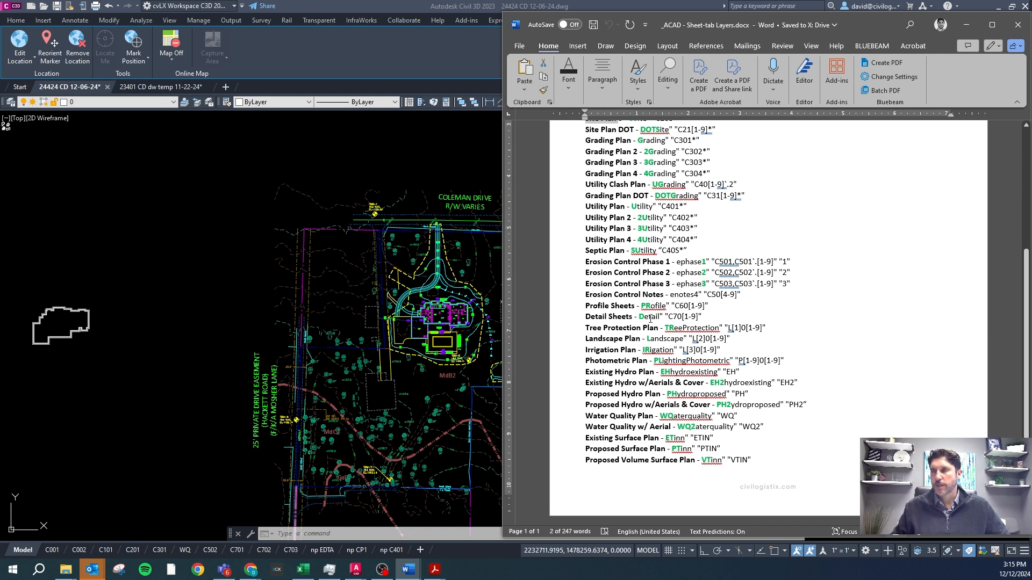
scroll(657, 321, up, 4)
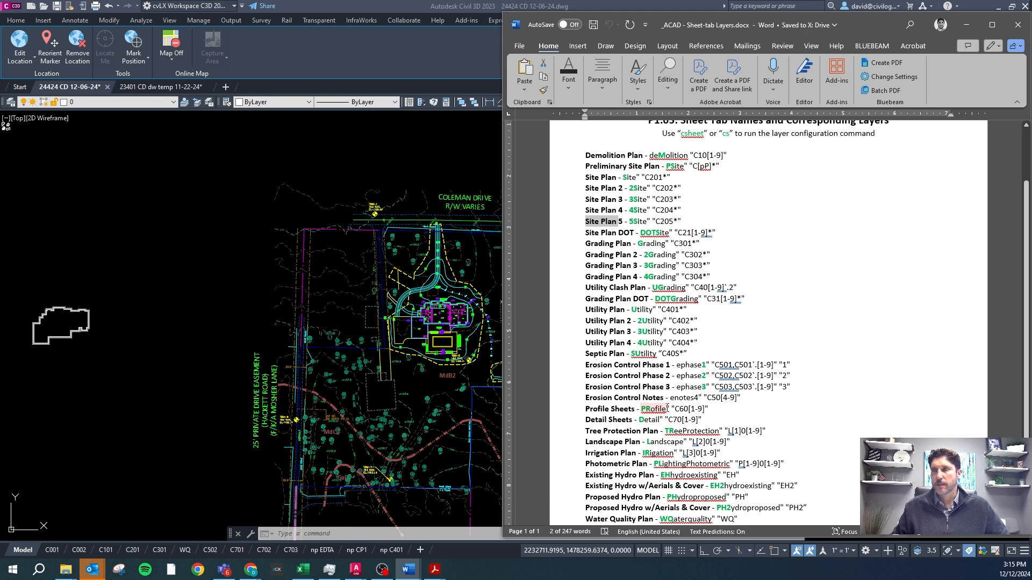
scroll(692, 385, up, 2)
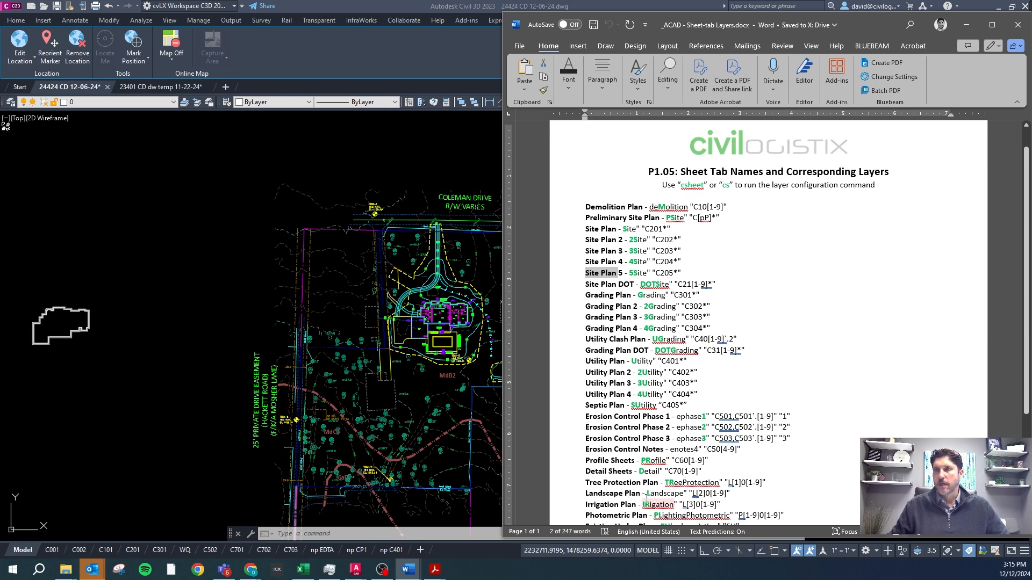
scroll(698, 381, down, 3)
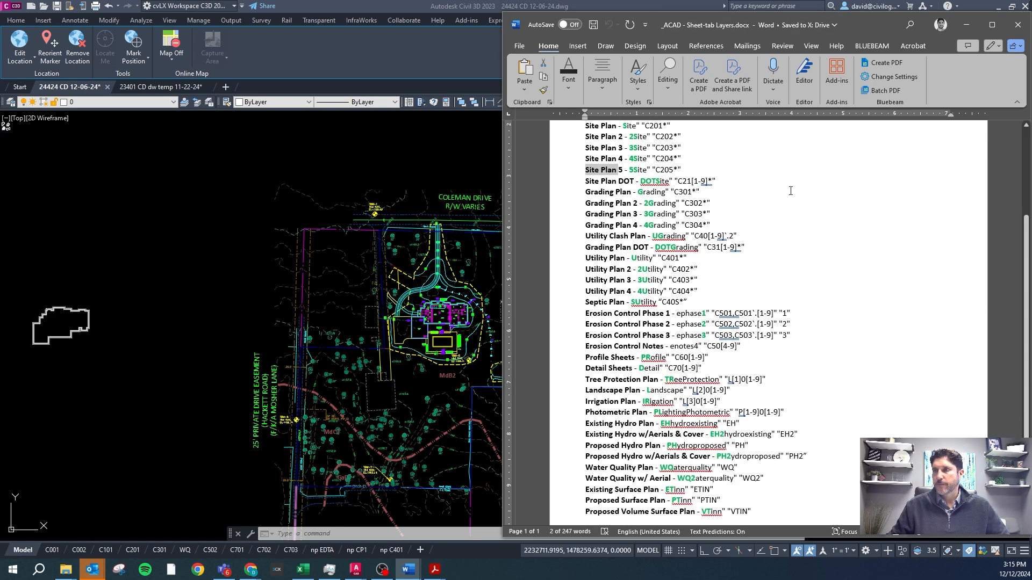
Minimize the Sheet-tab Layers document and bring up the SELAY and ZX description in the Titleblock Setup and Layers document.
click(966, 25)
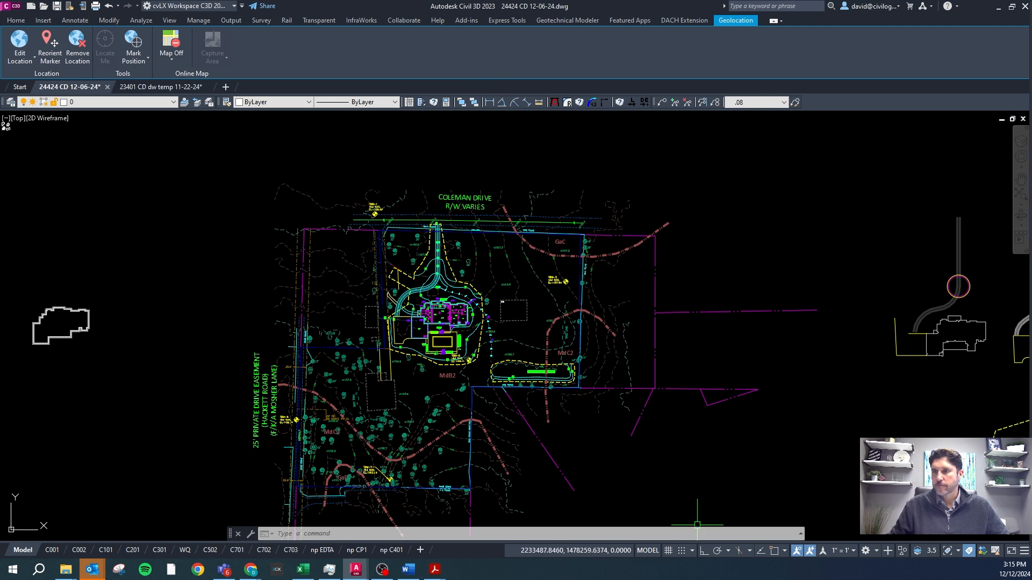
click(408, 569)
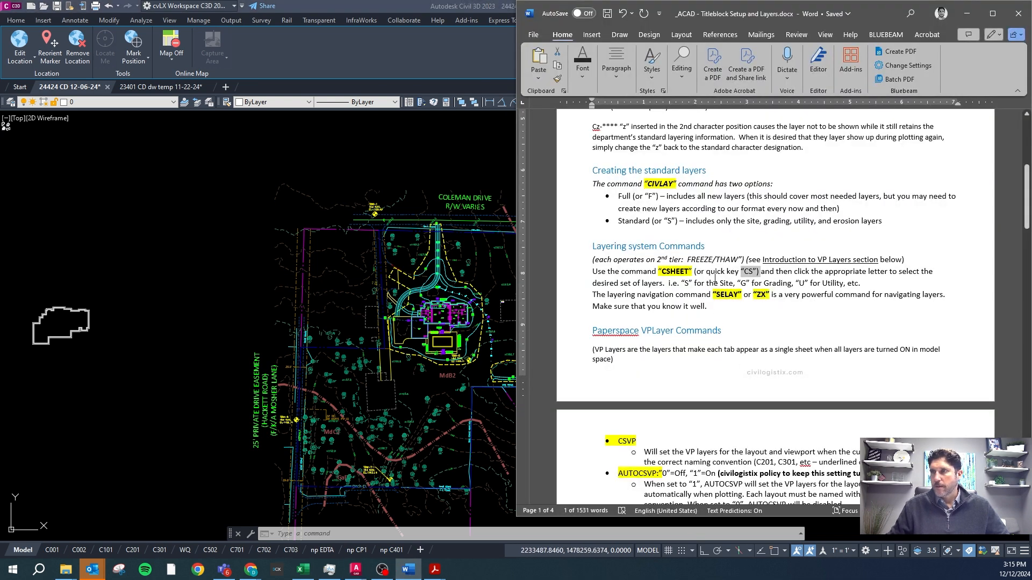
scroll(670, 291, down, 1)
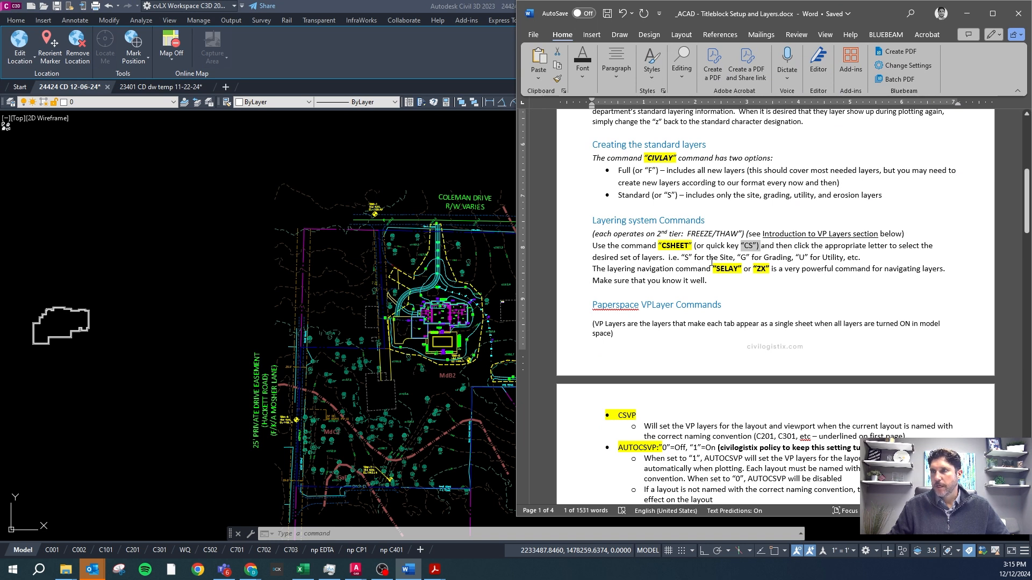
Return to the Civil 3D drawing and start the ZX layer command in Selected mode.
click(211, 411)
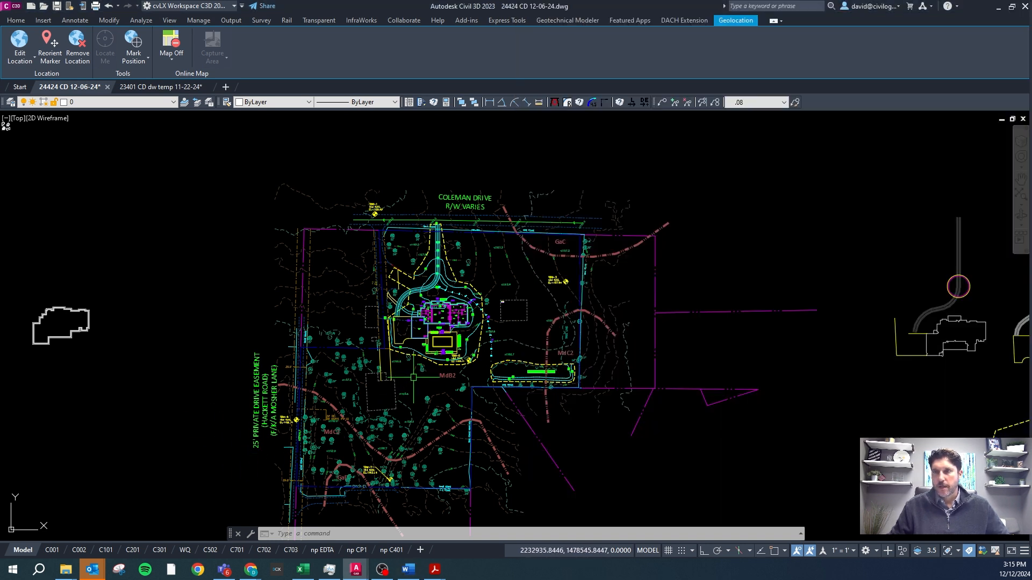
key(Escape)
key(Escape)
text(zx)
key(Return)
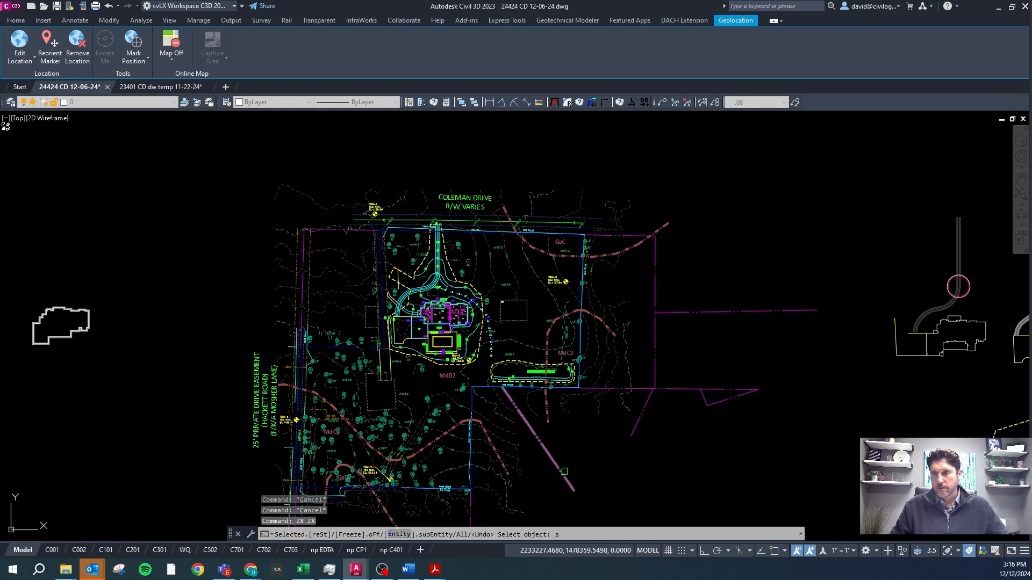
text(s)
key(Return)
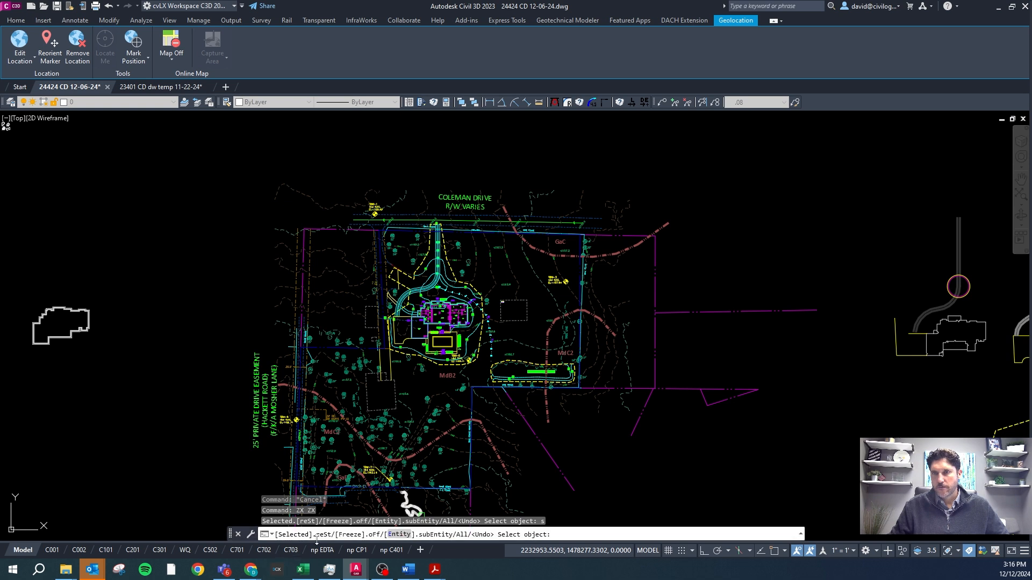
Toggle ZX between Rest and Selected, and freeze the picked CA-SITE-CONC, CG-TOPO-LABL, CG-TOPO-SPOT, VA-SITE-BLDG and VG-TOPO-MAJR-10 layers.
text(s)
key(Return)
text(s)
key(Return)
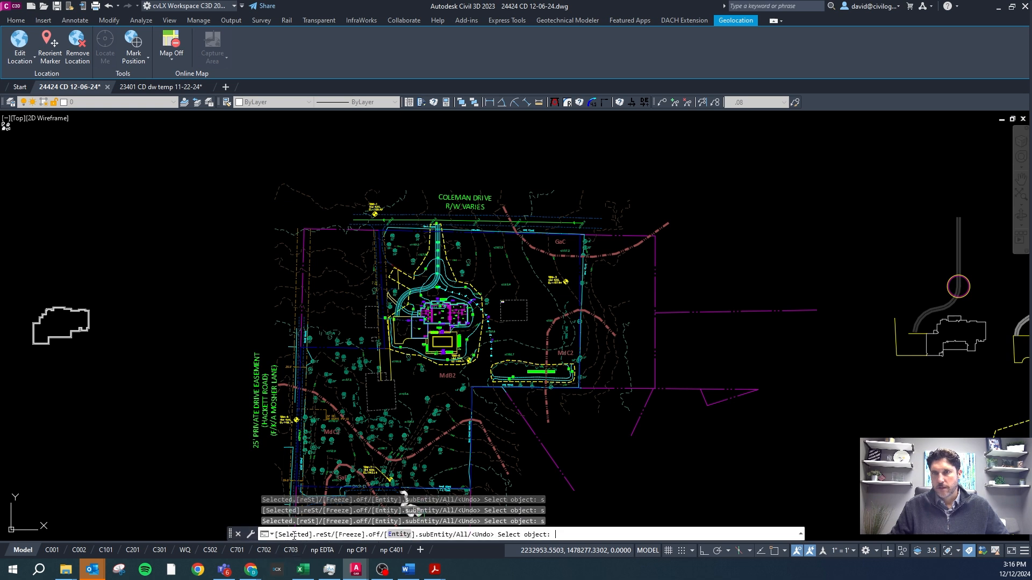
key(Return)
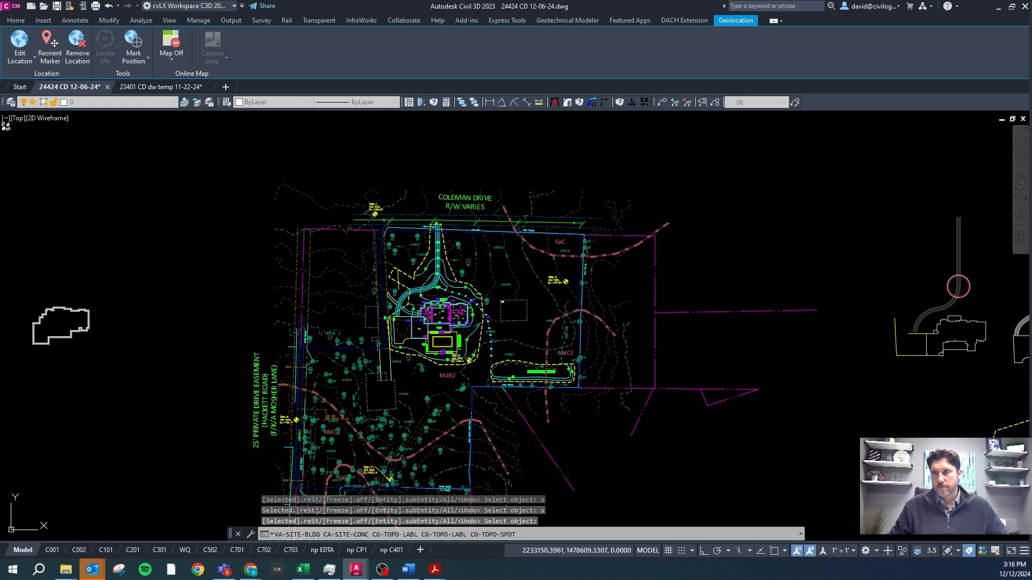
Freeze the CE-23PH-DIST-LMTS, VA-LSCP-MISC and VG-TOPO-MINR-2 layers by picking their objects with ZX.
text(zx)
key(Return)
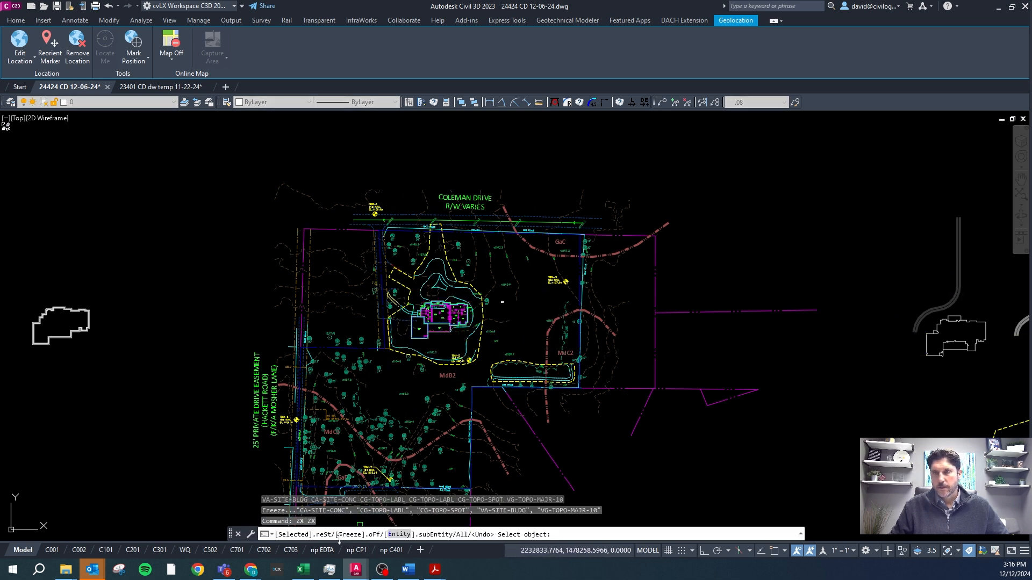
click(396, 283)
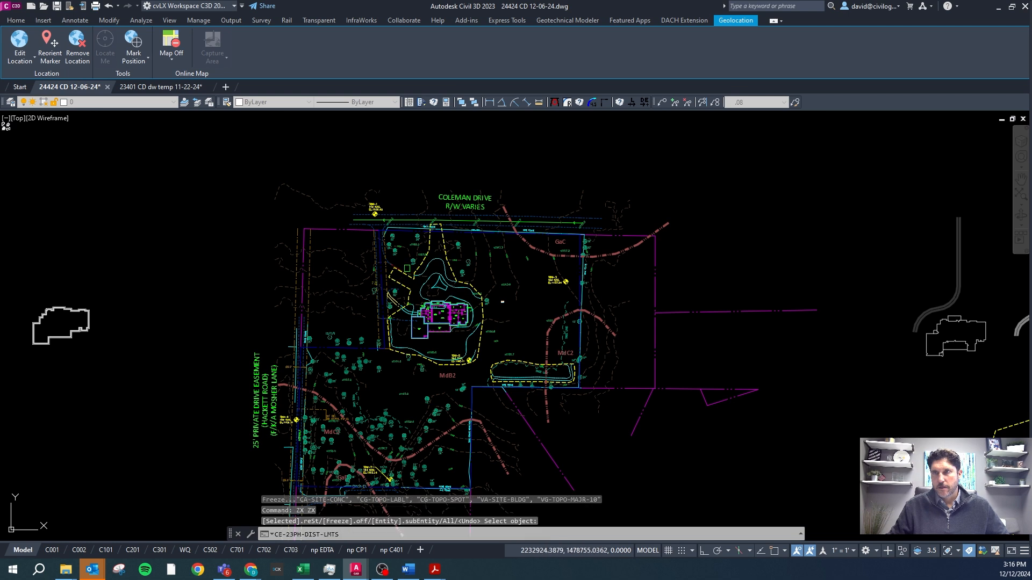
click(411, 257)
click(396, 257)
key(Return)
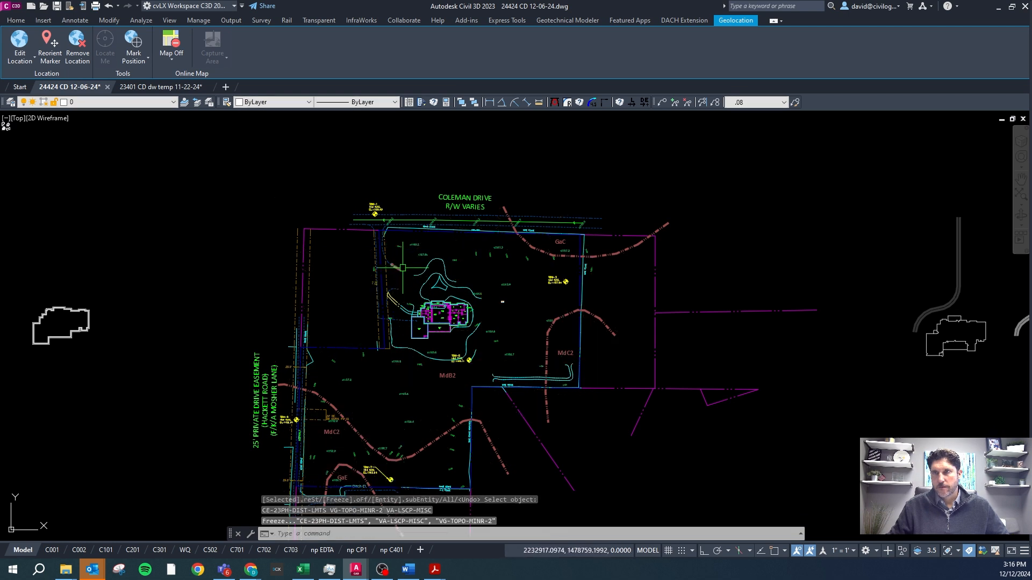
Freeze the CE-ANNO-SOIL layer by picking a soil boundary object with ZX.
key(Return)
click(402, 458)
key(Return)
Switch ZX to Rest mode and freeze everything except the picked objects' layers, narrowing down to VA-PROP-LINE.
key(Return)
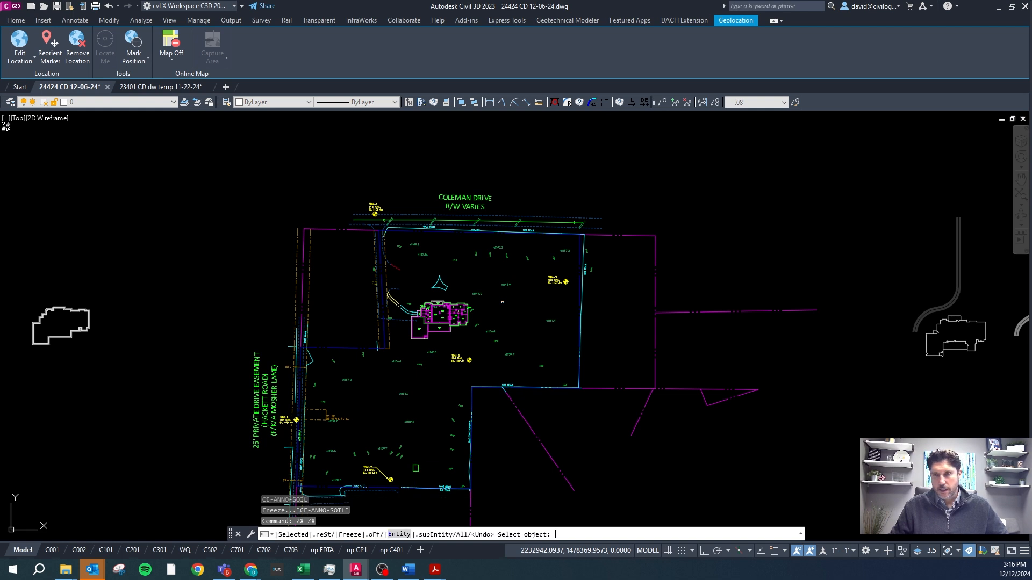
text(s)
key(Return)
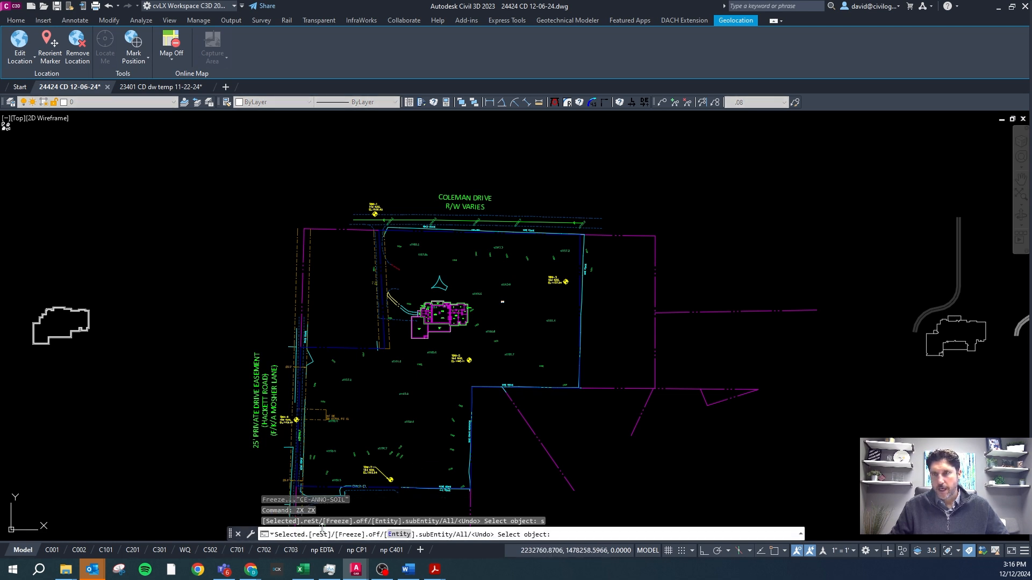
click(380, 446)
click(337, 418)
key(Return)
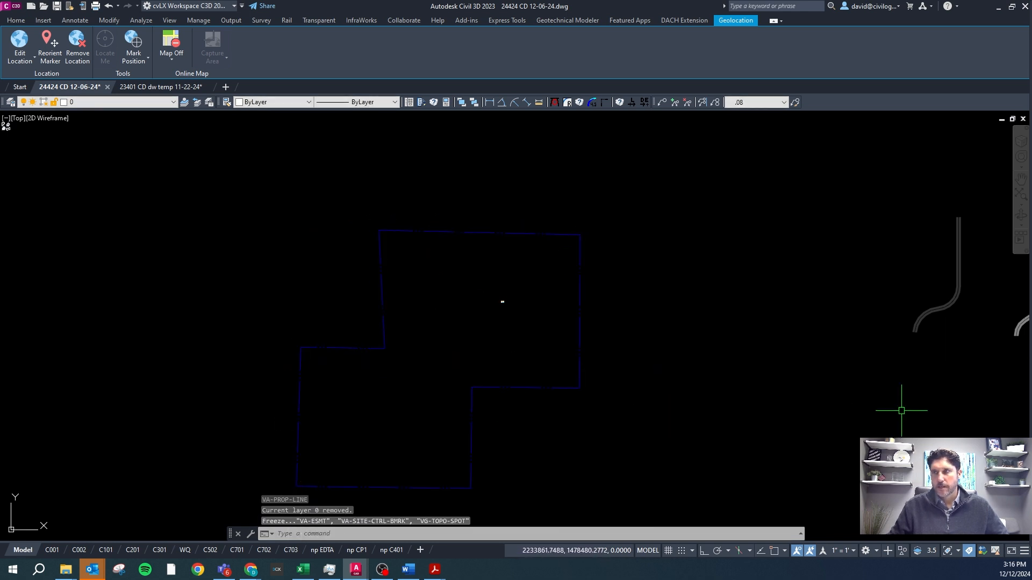
Undo the ZX freezes one after another until all the layers frozen with ZX are thawed again.
text(zx)
key(Return)
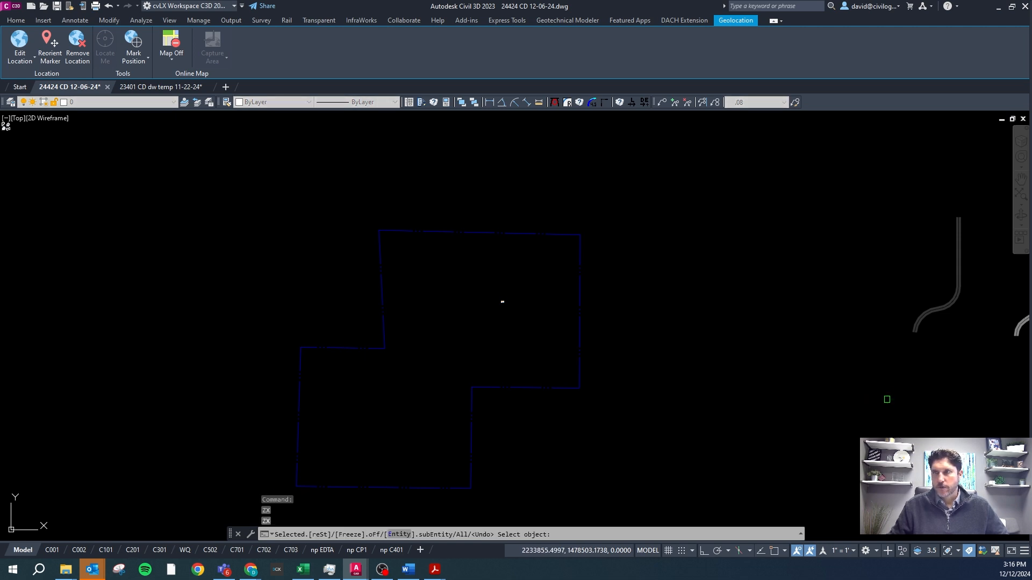
key(Return)
key(Return)
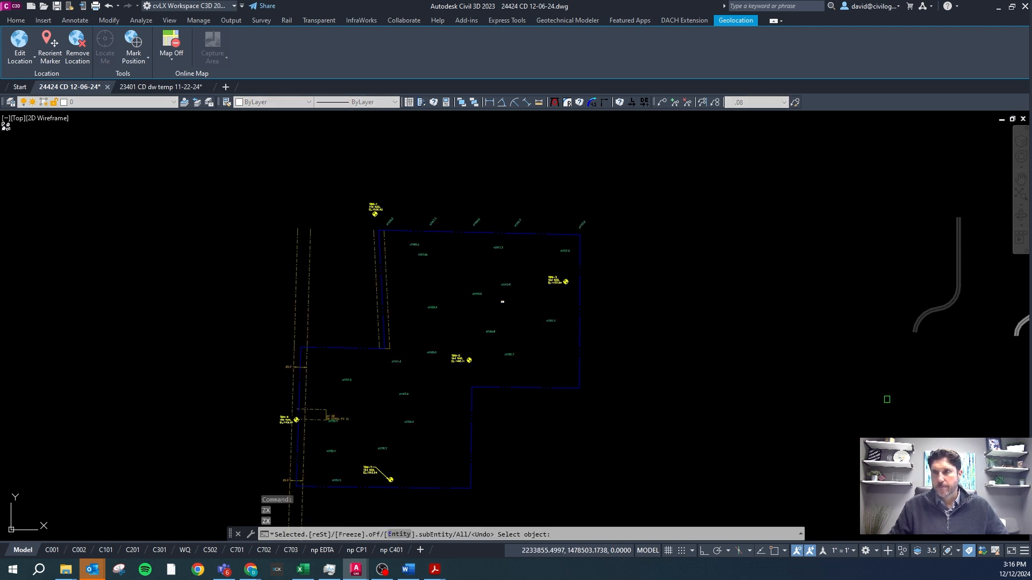
key(Return)
key(Return)
key(Return)
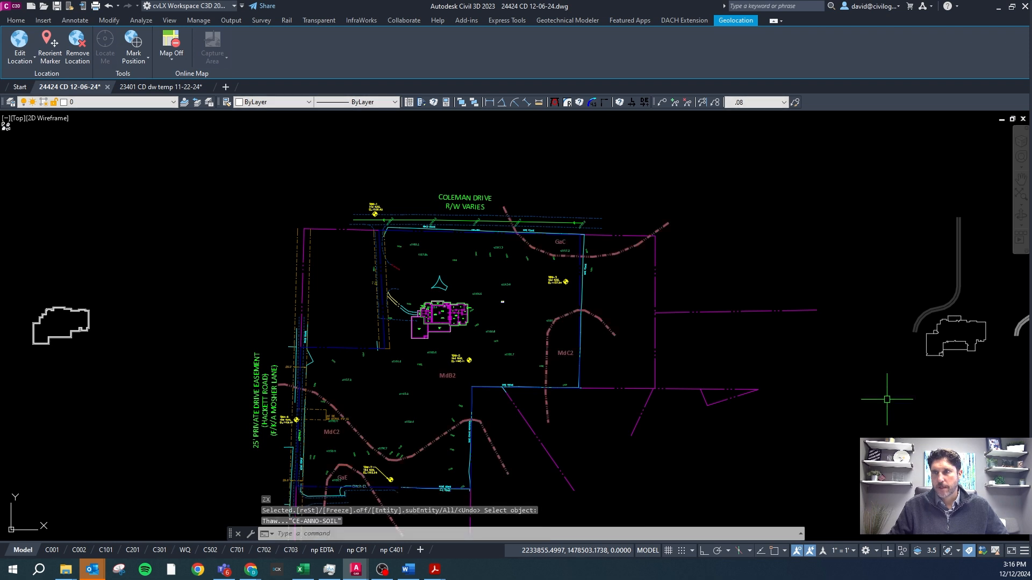
key(Return)
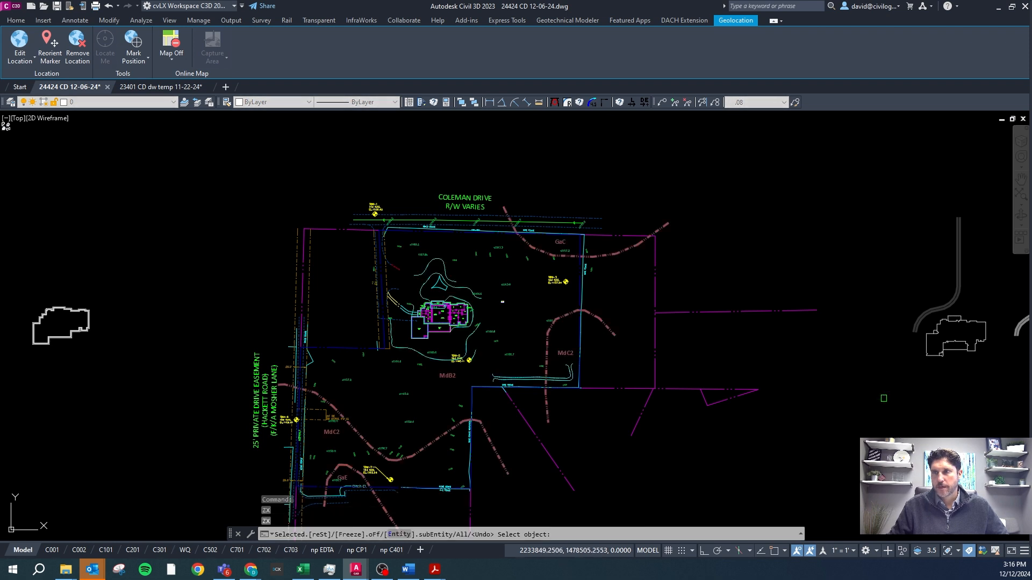
key(Return)
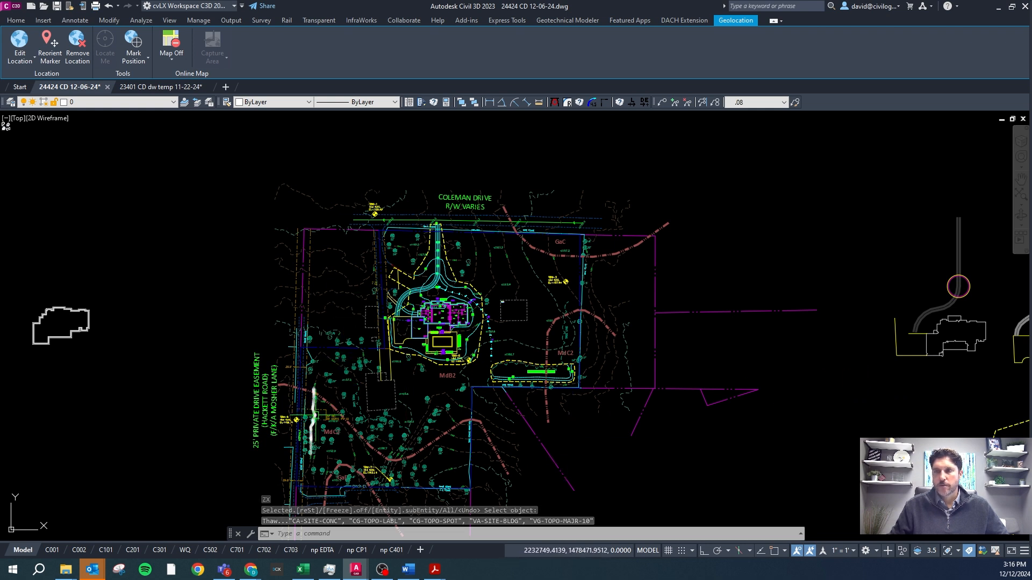
click(301, 531)
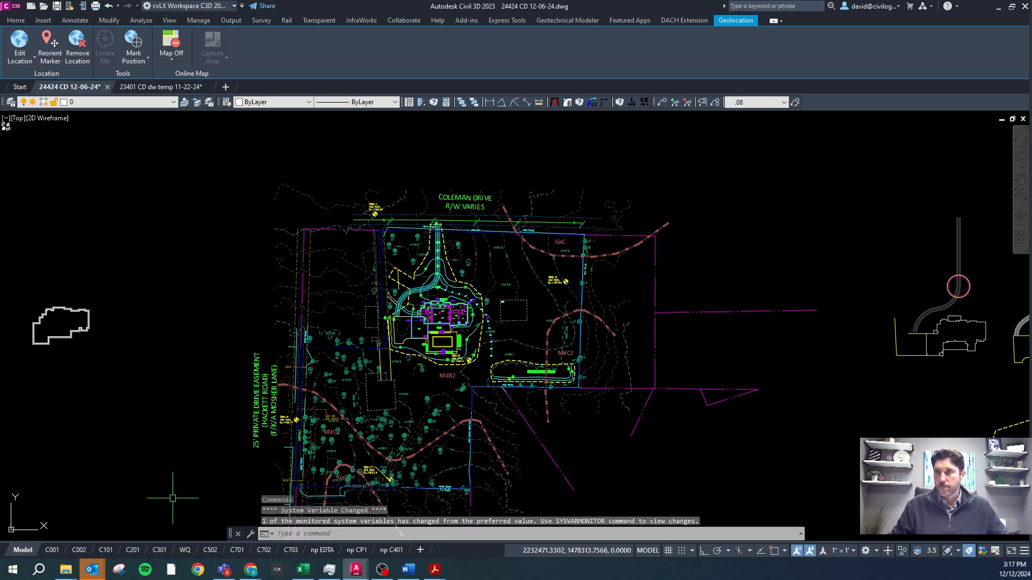
Bring up the Titleblock Setup and Layers document and read the Paperspace VPLayer Commands section.
click(408, 570)
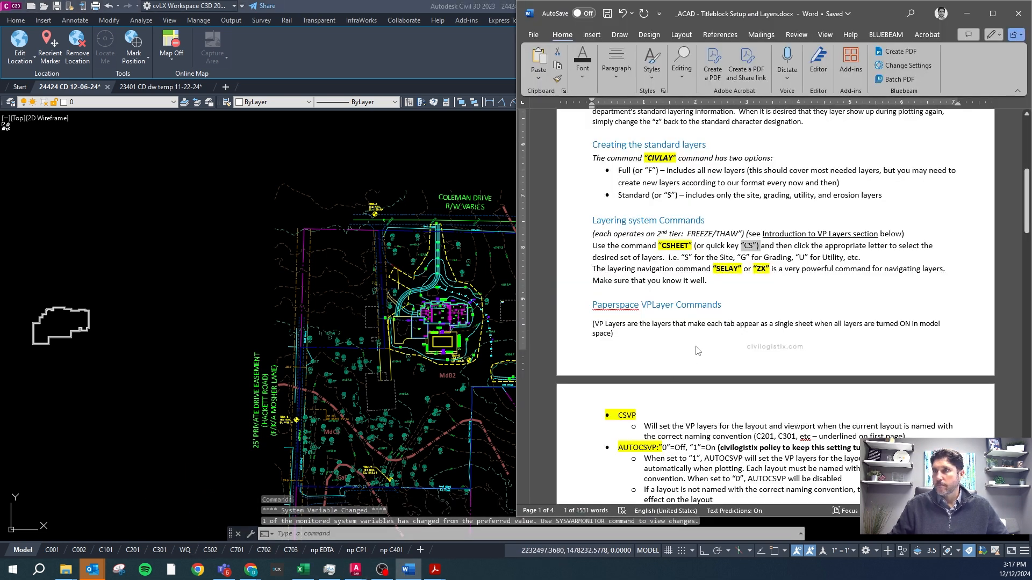
click(742, 295)
scroll(679, 294, down, 3)
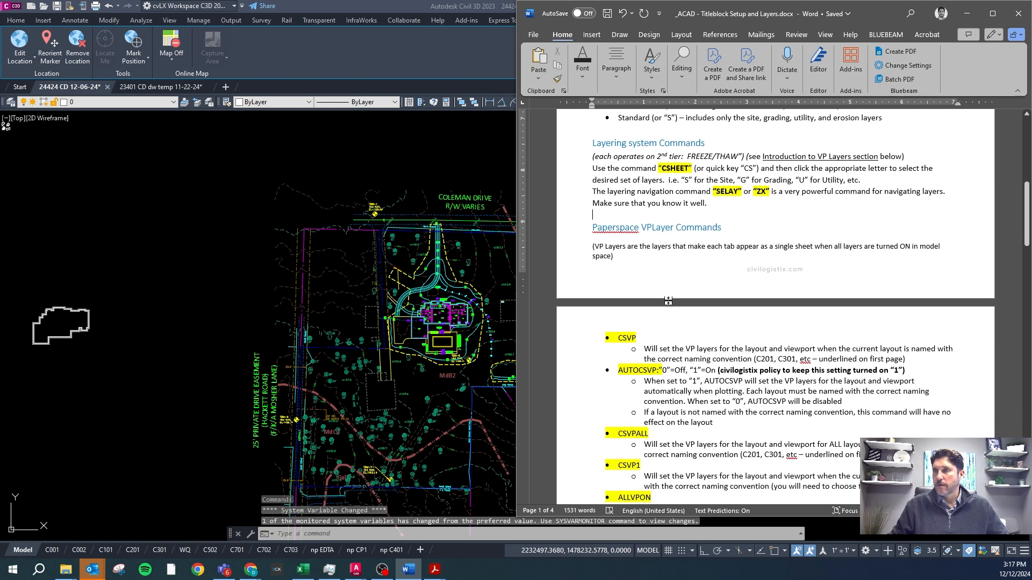
scroll(668, 300, down, 2)
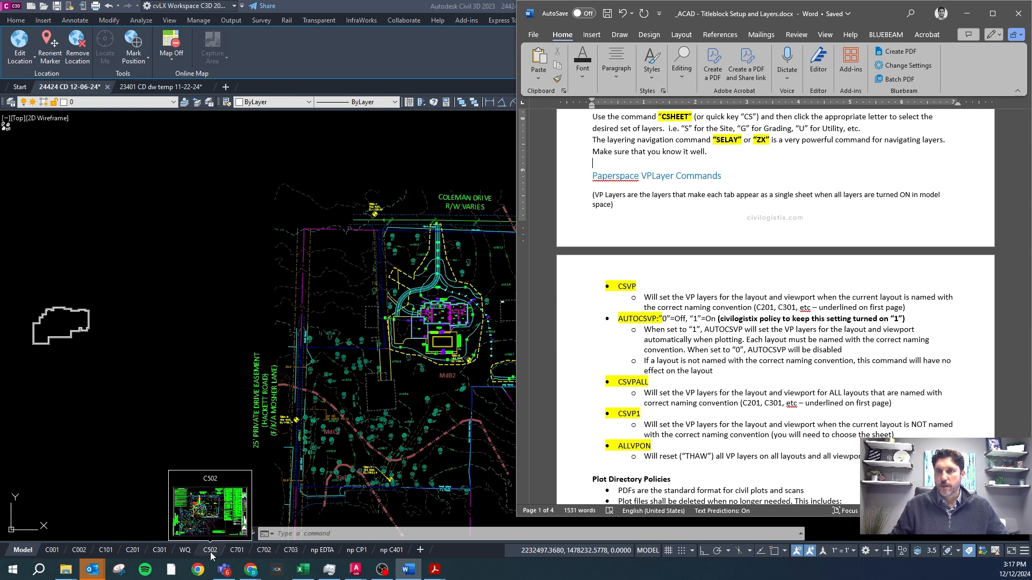
Return to the Civil 3D drawing, open the C201 site plan layout and thaw all layers.
mouse_move(240, 552)
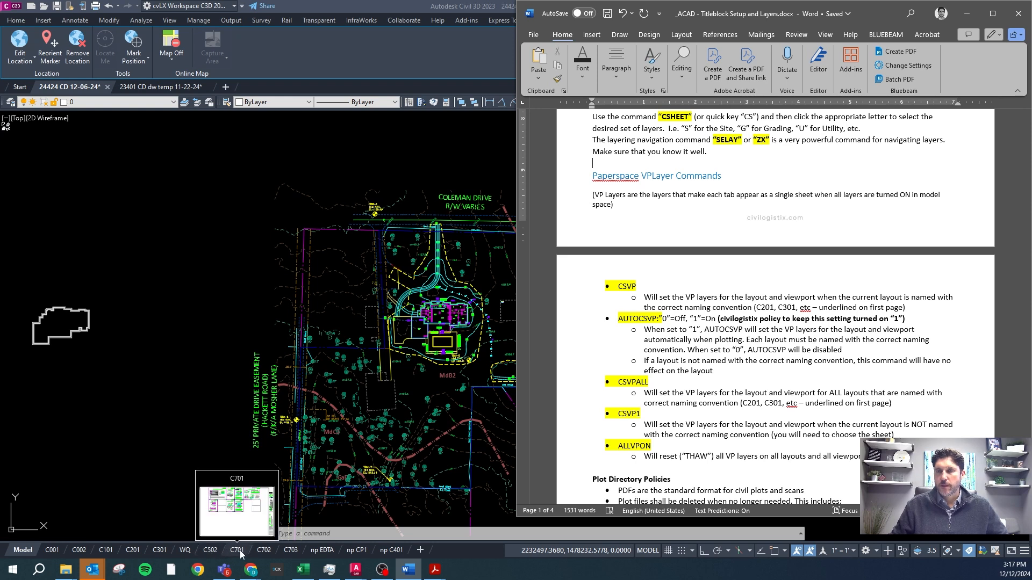
click(134, 551)
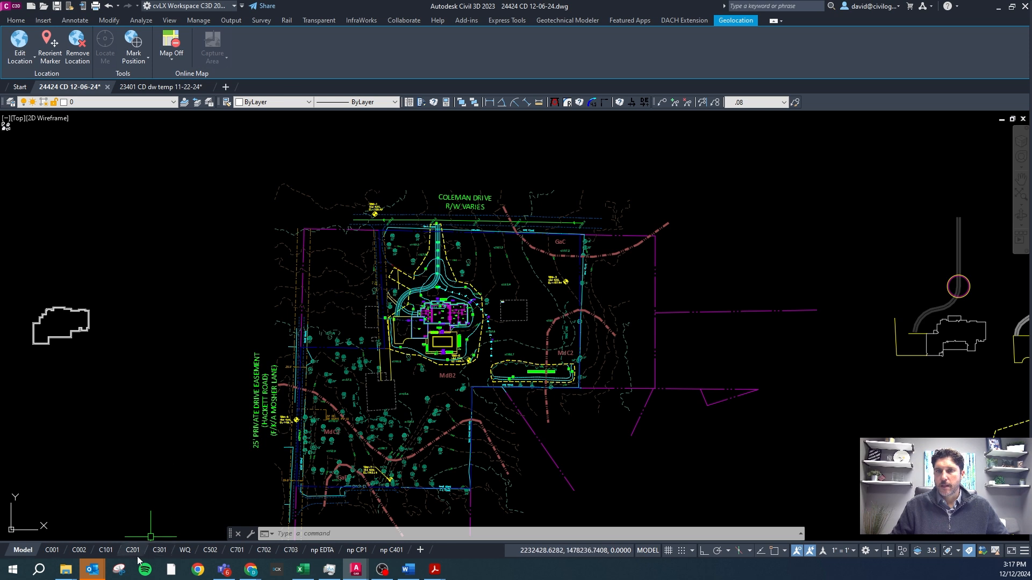
scroll(327, 323, down, 5)
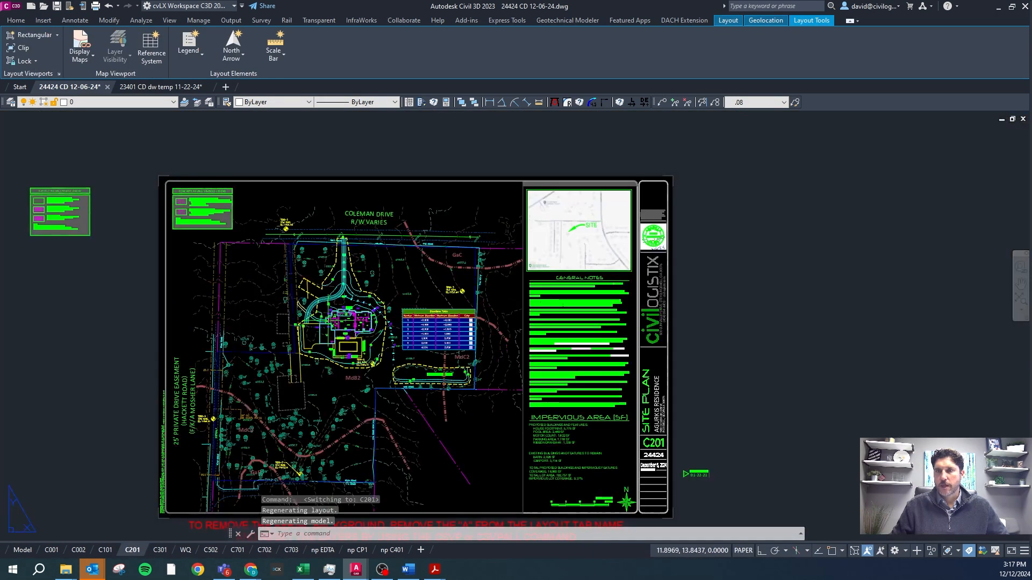
right_click(329, 324)
mouse_move(371, 161)
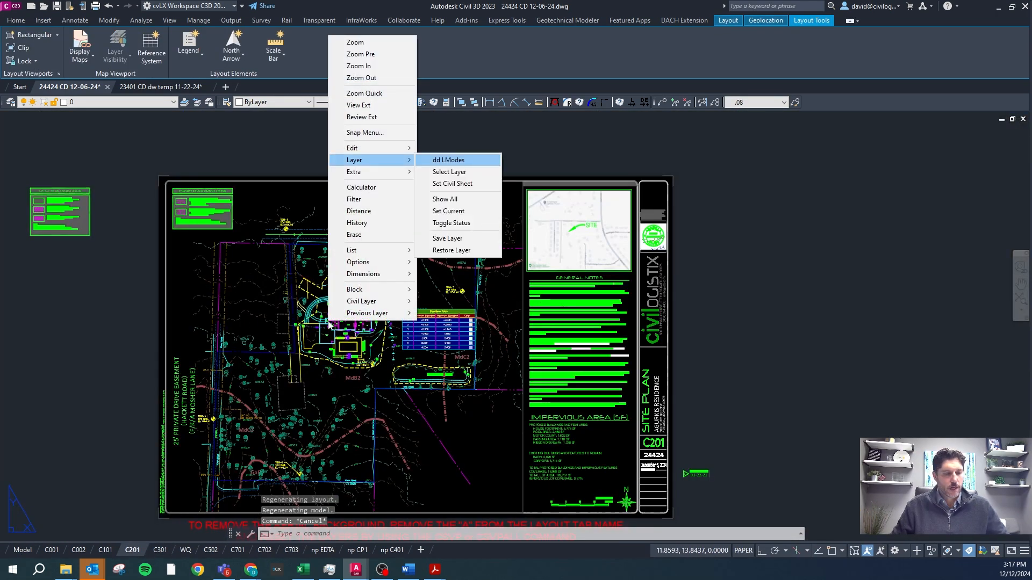
click(438, 160)
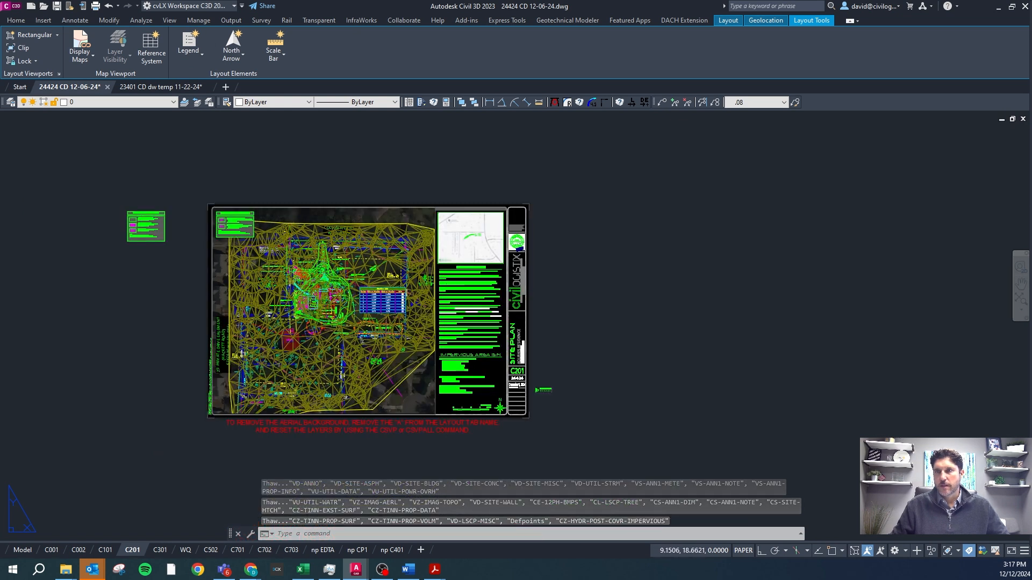
scroll(308, 266, down, 2)
scroll(325, 357, up, 2)
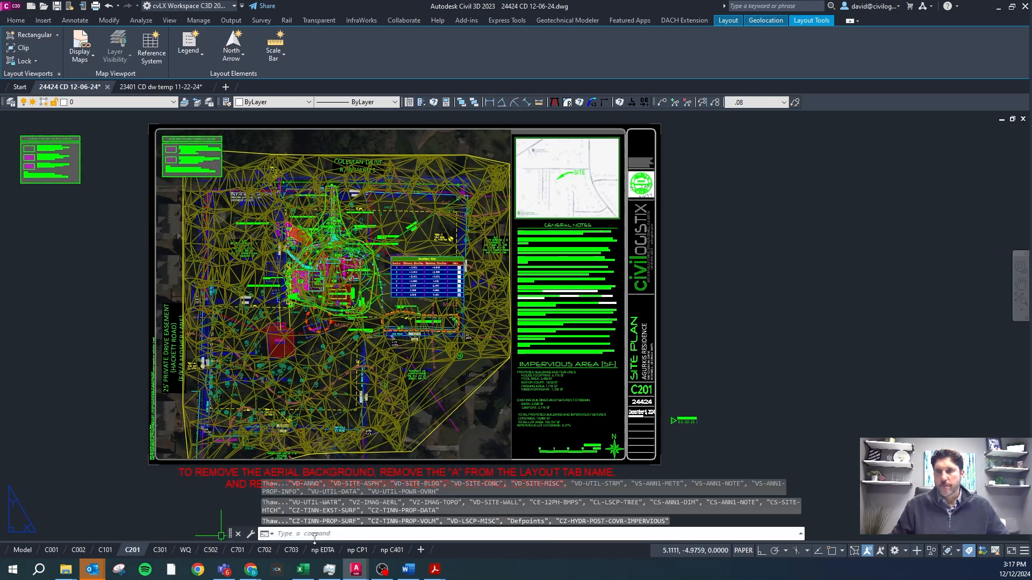
Check the CSVP description in the Word document, return to Civil 3D and run CSVP on the C201 layout.
click(408, 570)
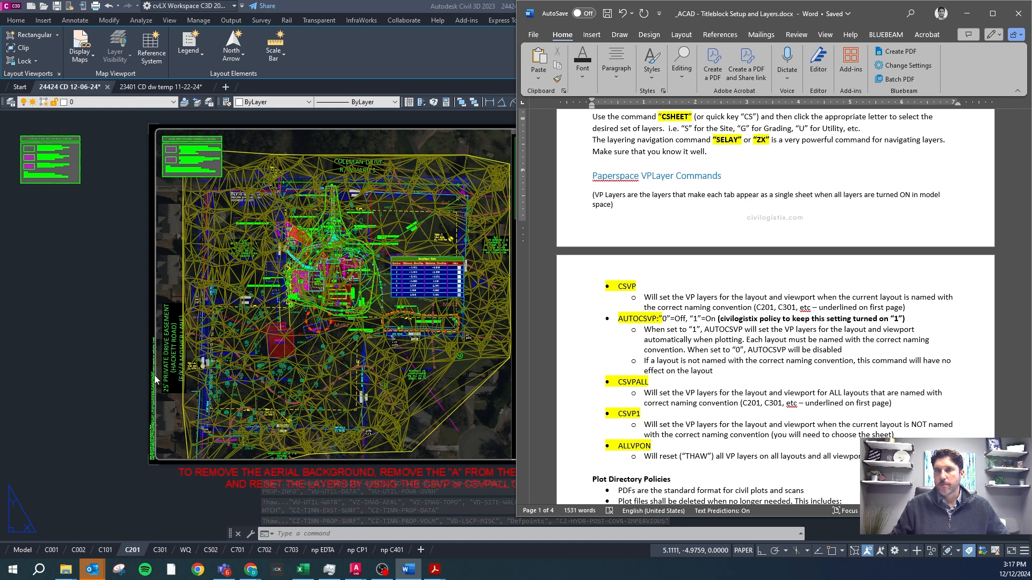
click(124, 367)
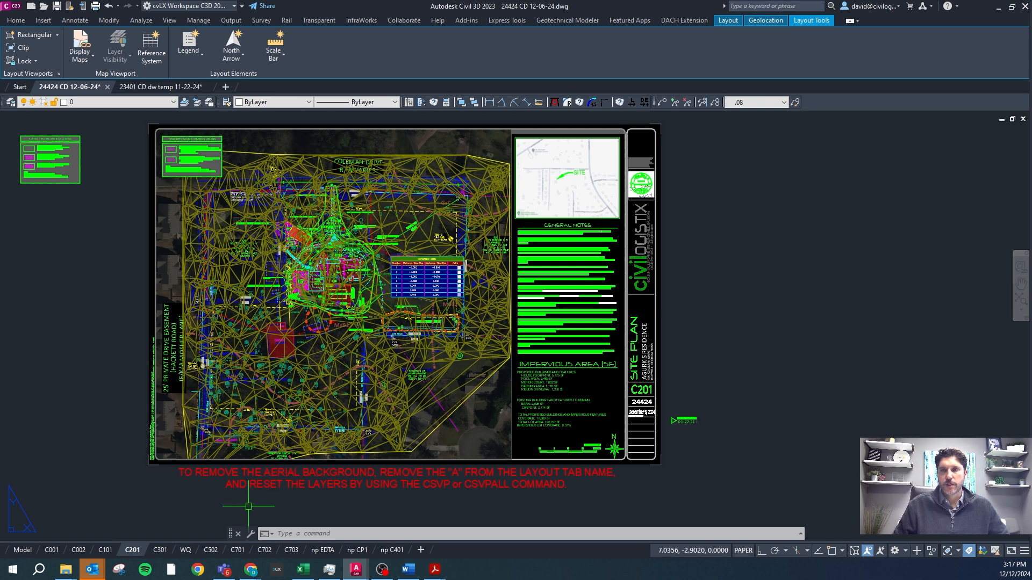
text(csvp)
key(Return)
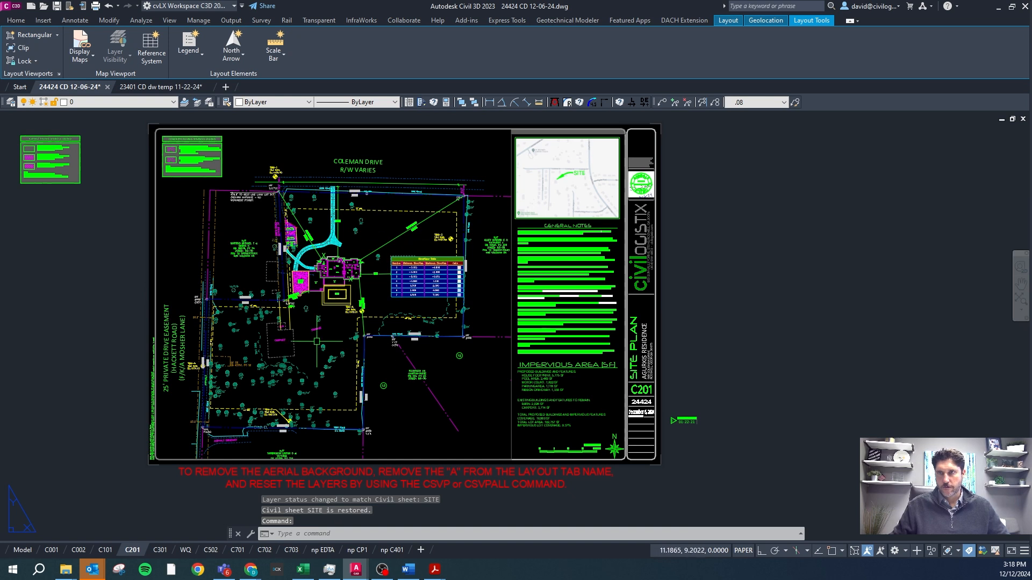
Examine the layers shown on the C301 grading plan and C701 details layouts.
click(159, 550)
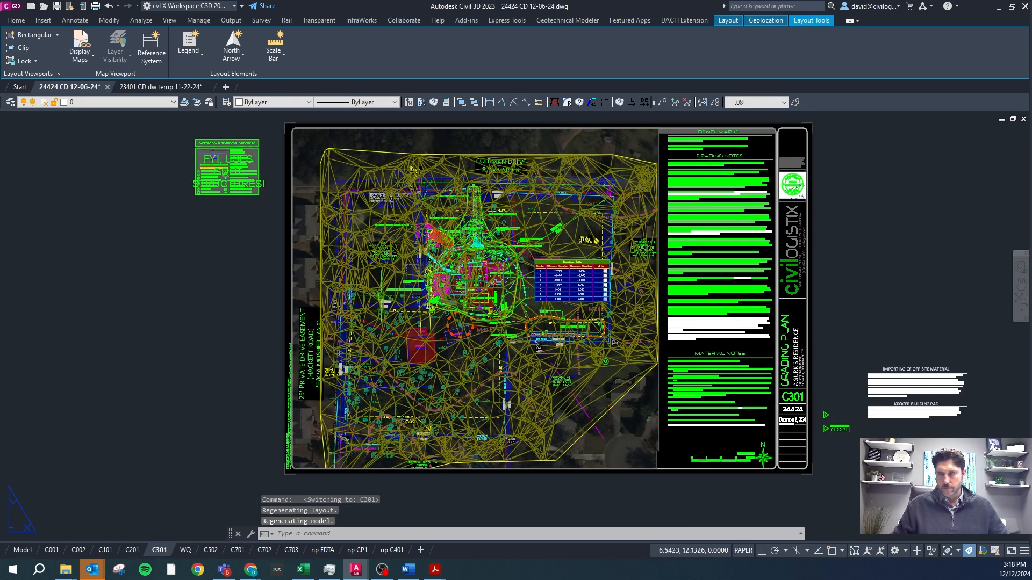
click(210, 551)
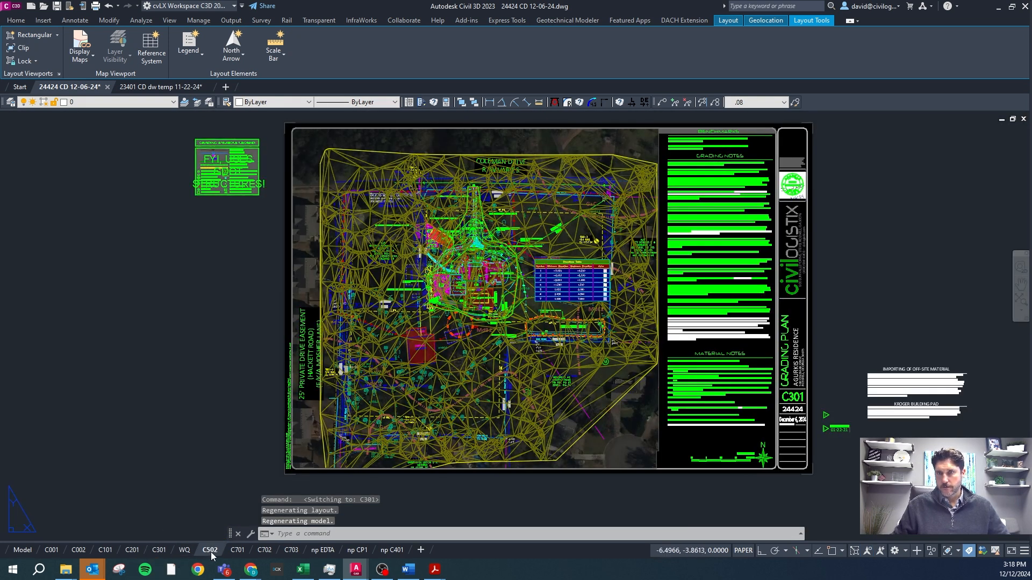
click(237, 550)
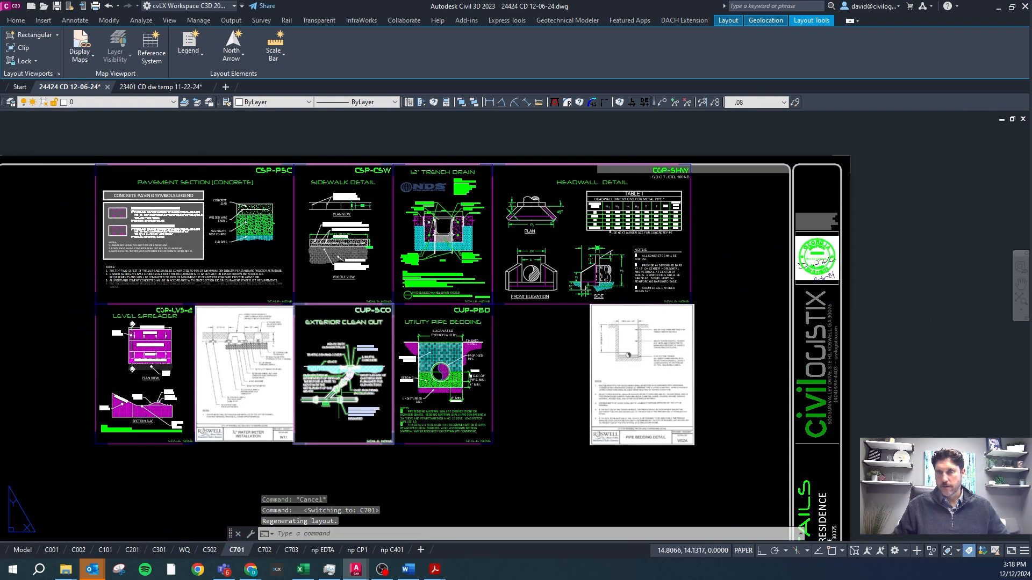
scroll(350, 396, down, 2)
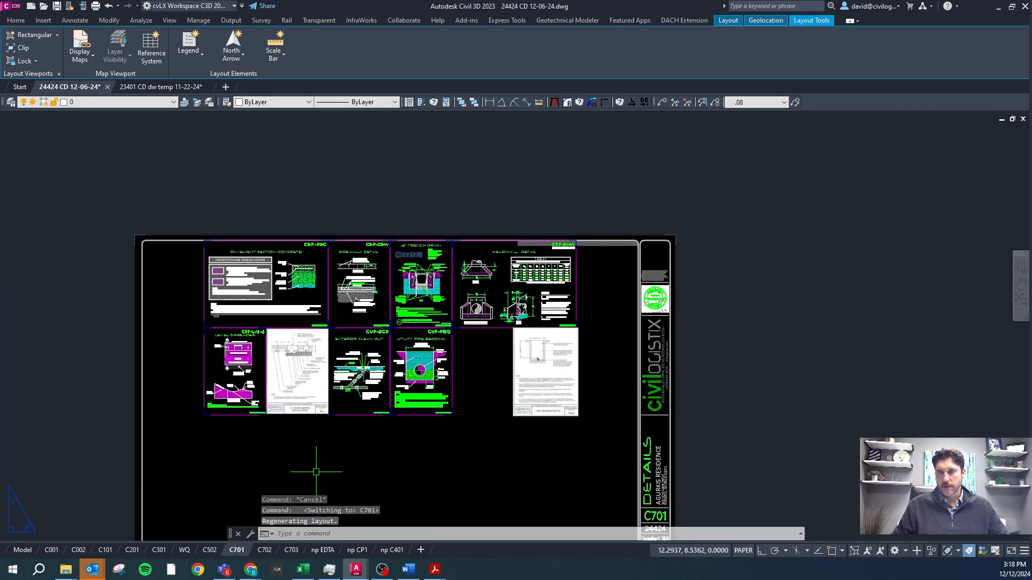
Open the C101 existing conditions/demo plan layout and run CSVPALL to set the VP layers on all layouts.
click(105, 550)
scroll(494, 260, down, 2)
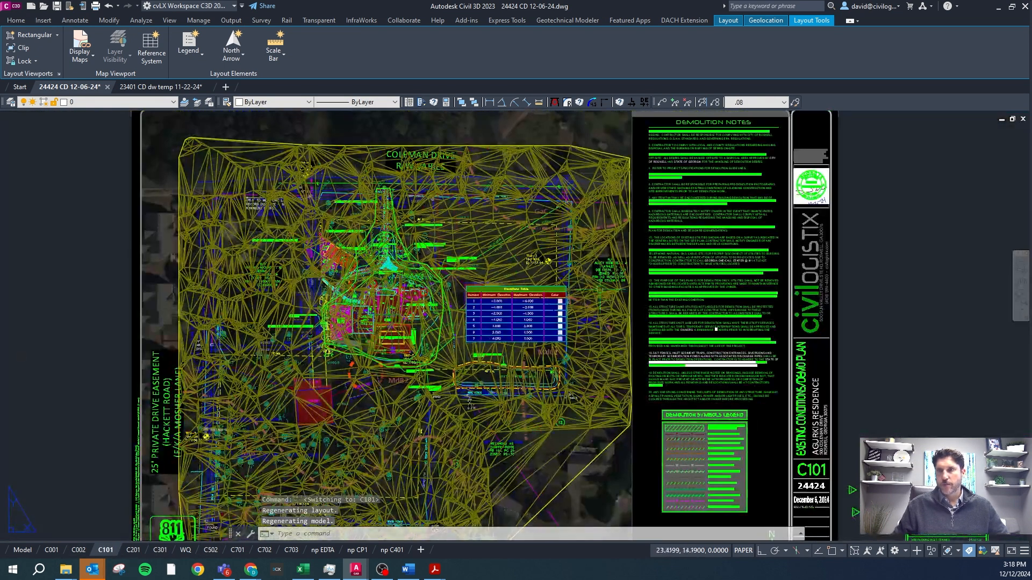
scroll(479, 341, up, 2)
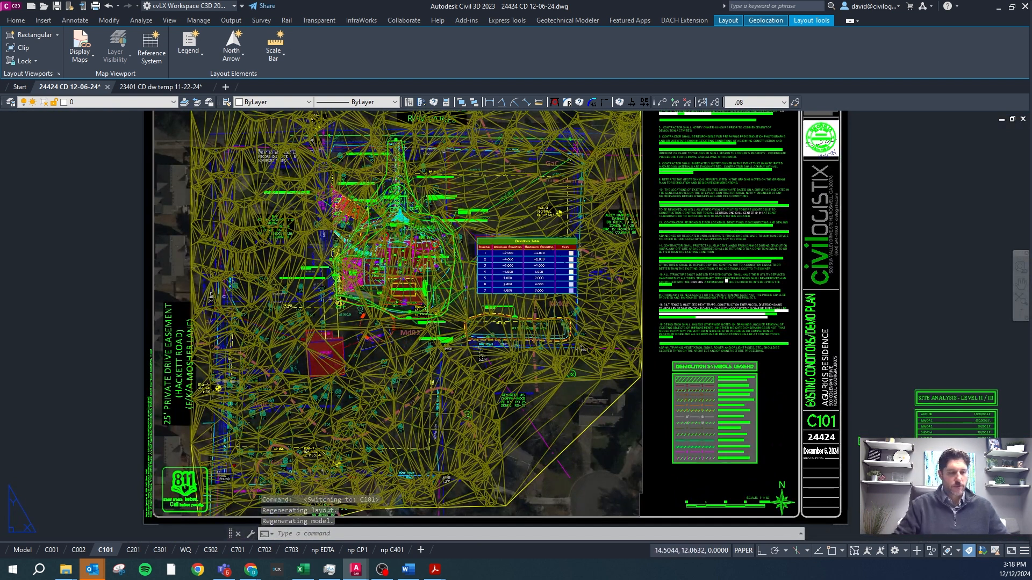
text(csvpall)
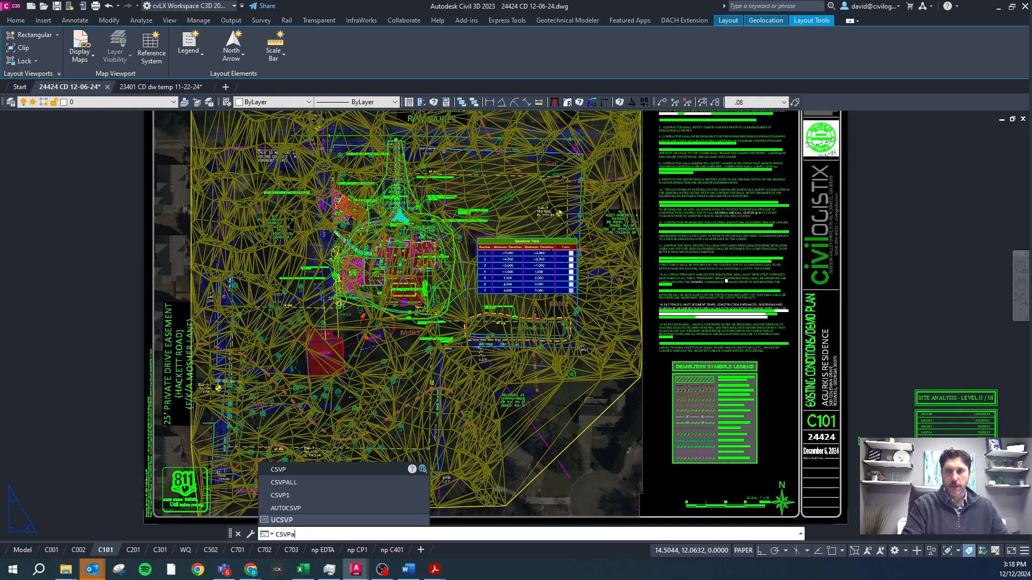
key(Return)
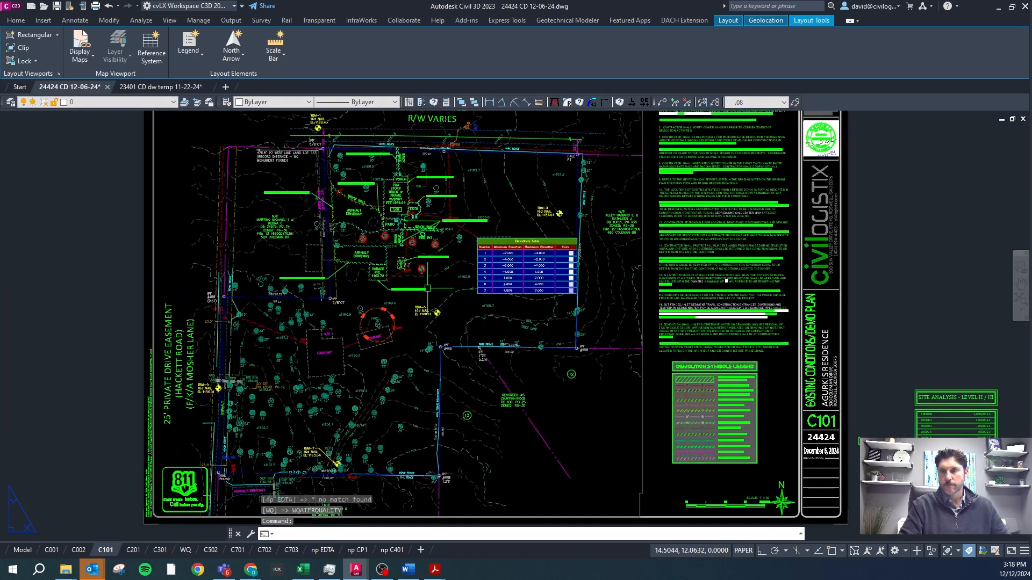
Check the viewport layers on the C201, C301, WQ and C502 layouts.
click(133, 550)
click(159, 550)
click(185, 550)
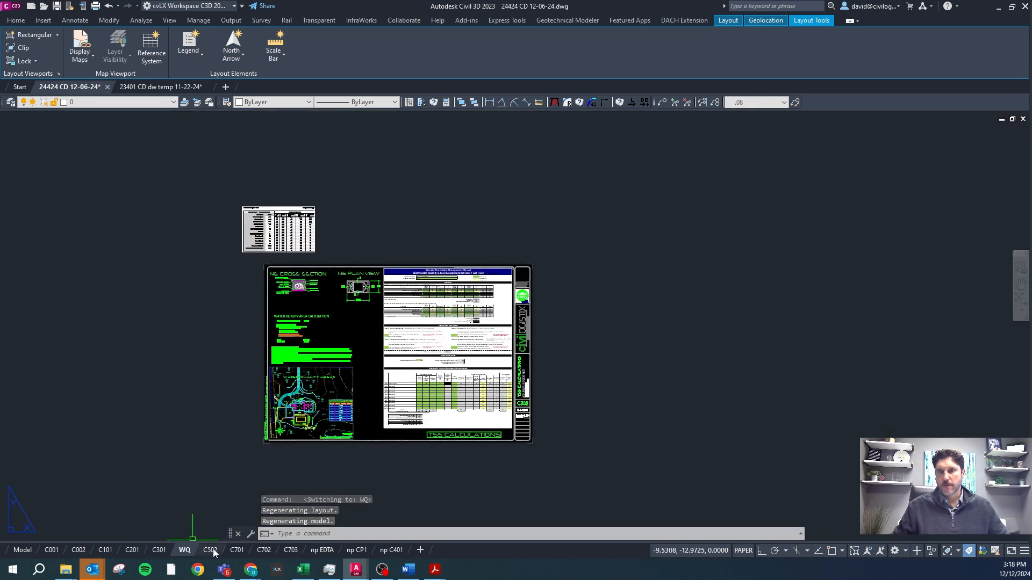
click(210, 550)
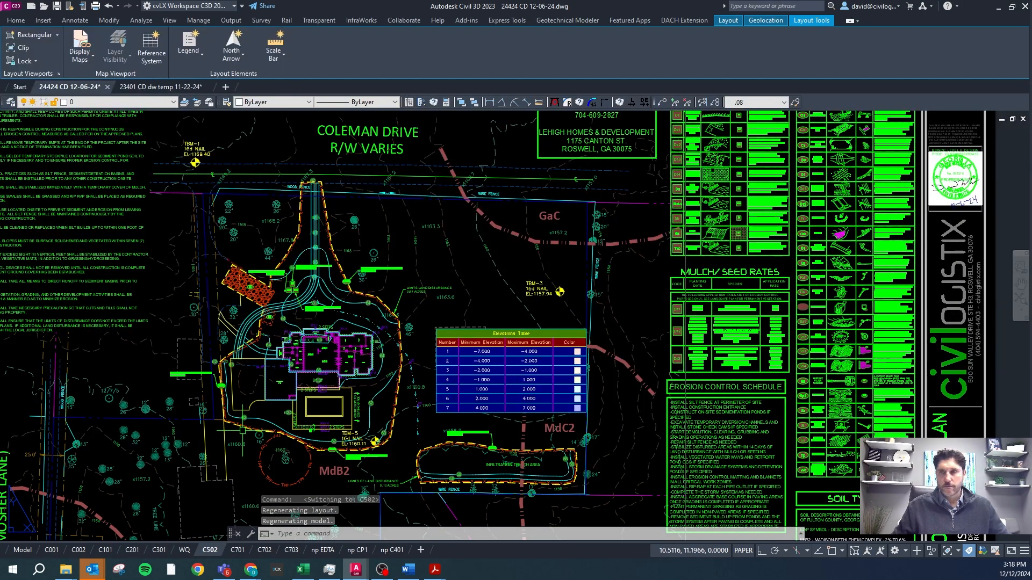
Review the CSVPALL layout-to-sheet matches in the command history, and close the history.
key(F2)
scroll(350, 409, up, 5)
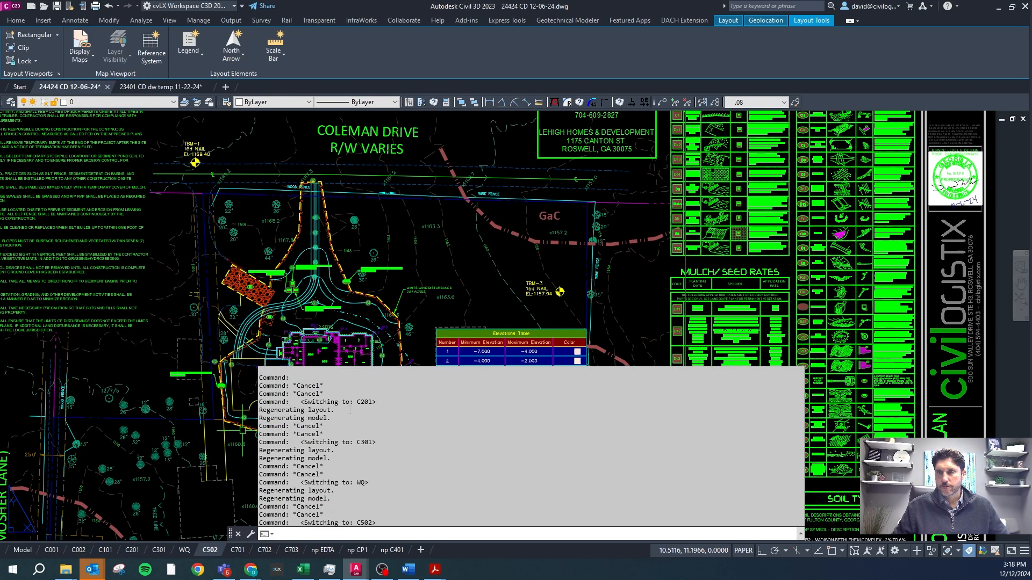
scroll(326, 426, up, 2)
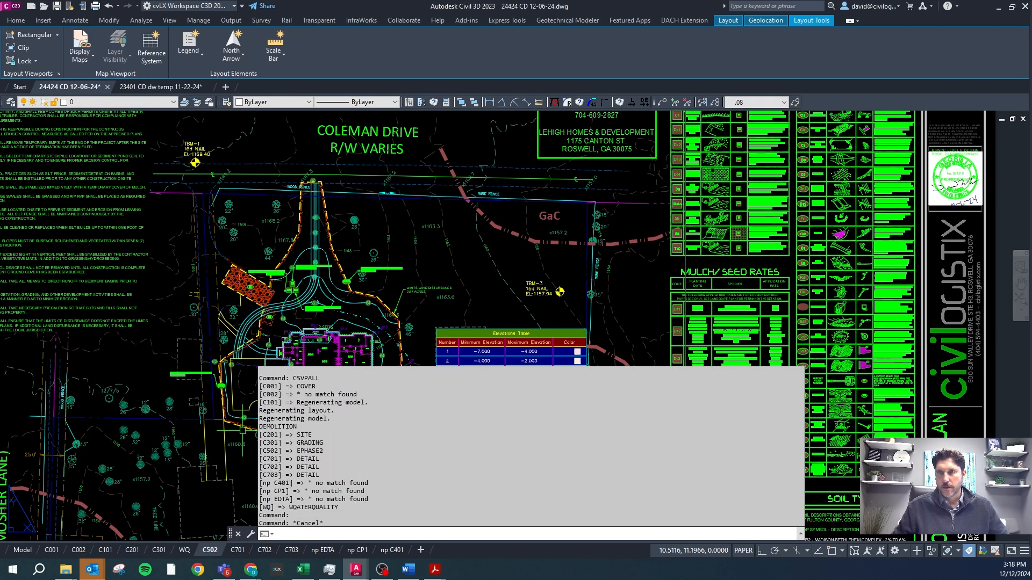
scroll(325, 426, down, 1)
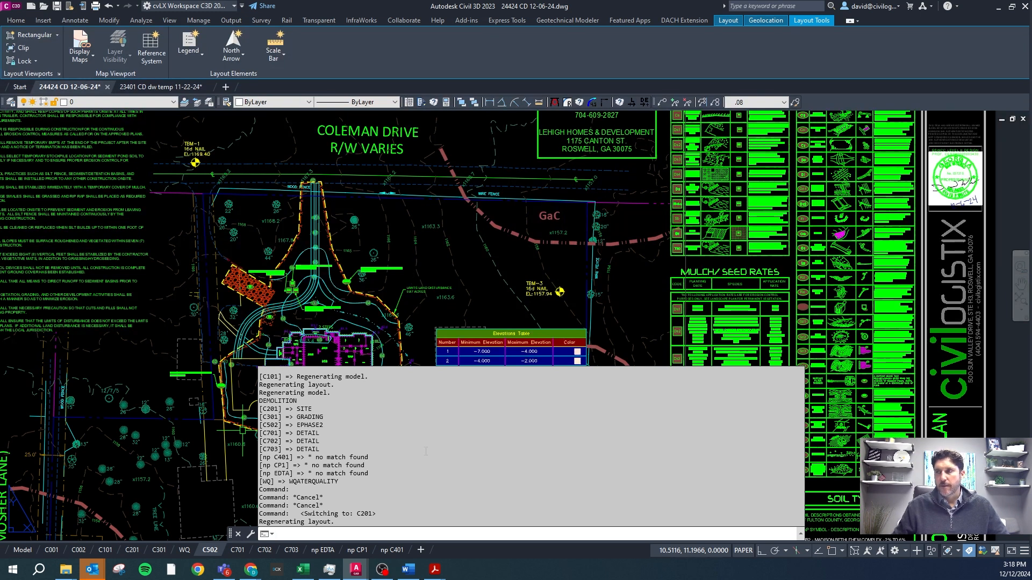
key(Escape)
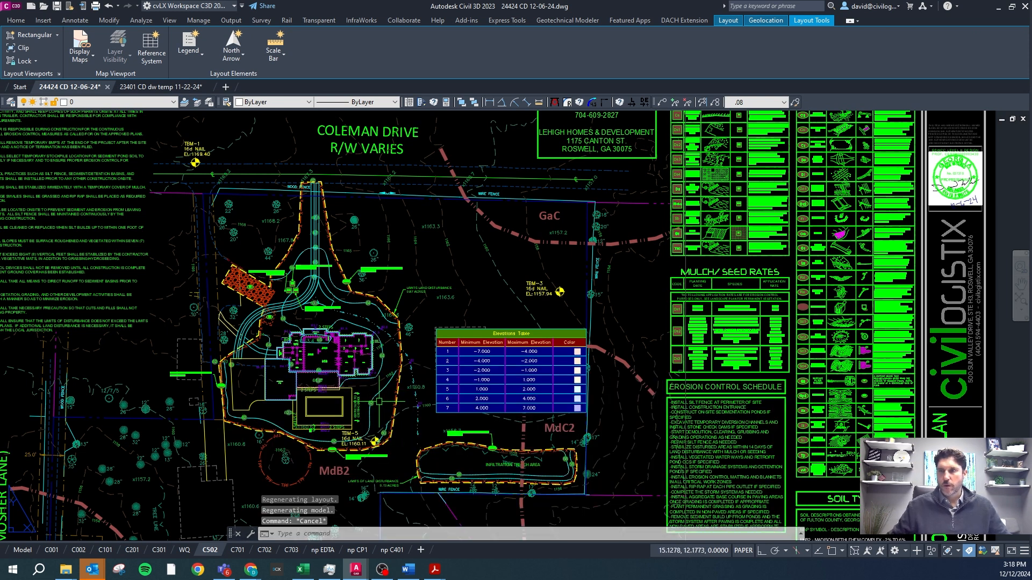
Check the viewport commands in the Word guidelines, and run ALLVPON in Civil 3D to thaw the VP layers on all layouts.
click(409, 569)
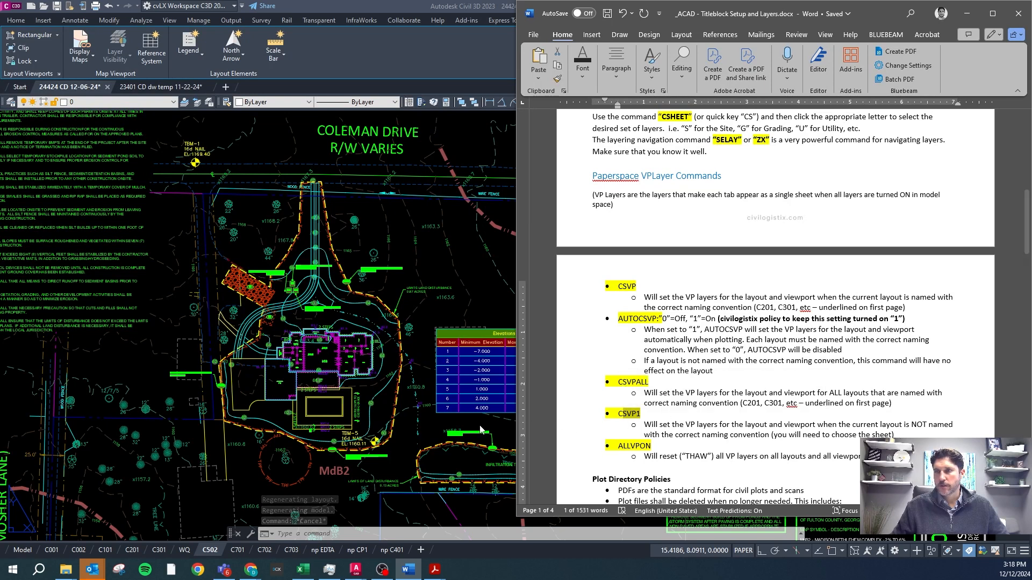
click(459, 428)
scroll(460, 428, down, 5)
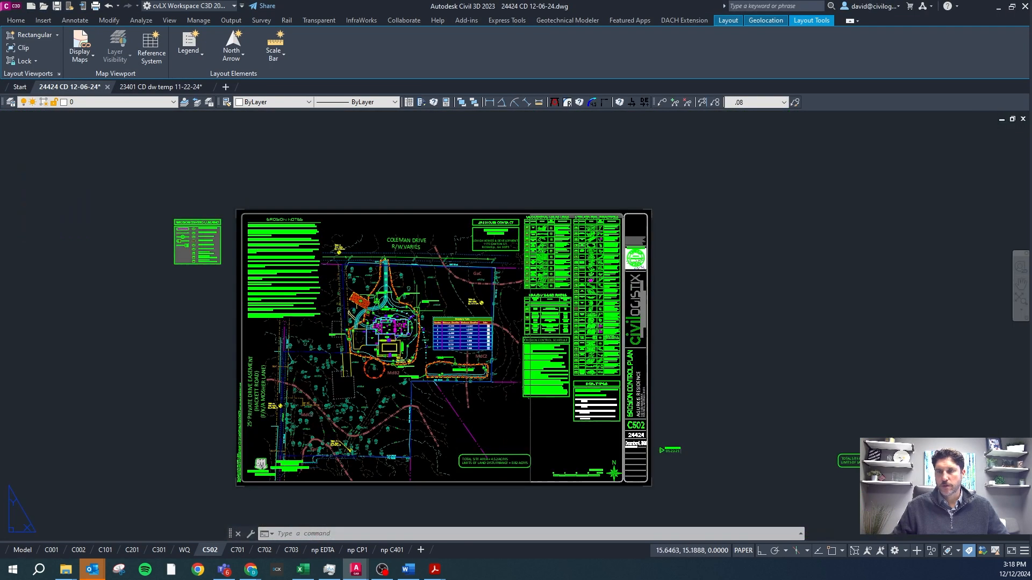
text(al)
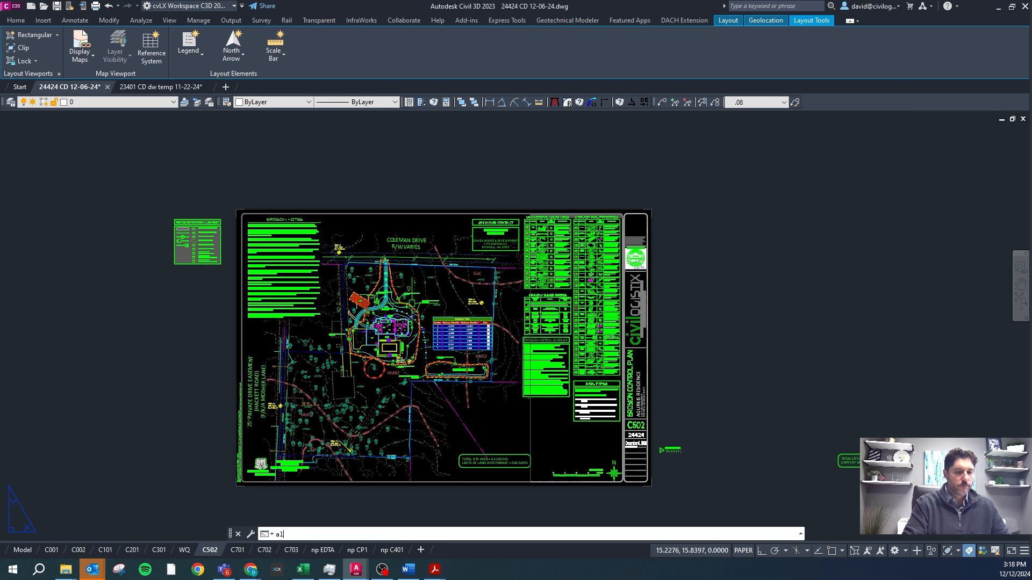
text(lvpo)
key(Return)
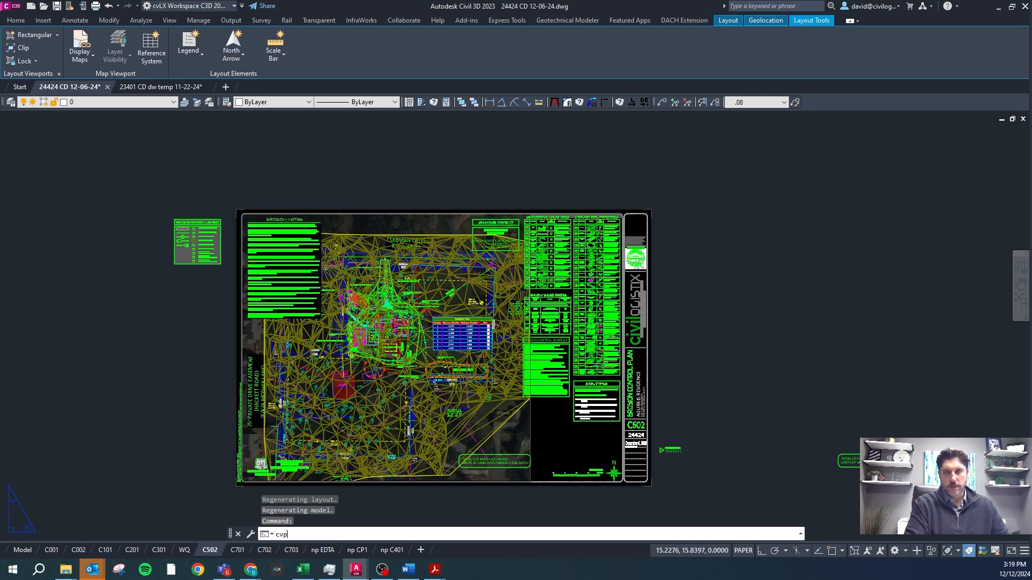
Run CSVP1 on the C502 layout and choose the Site sheet for its VP layers.
text(vp)
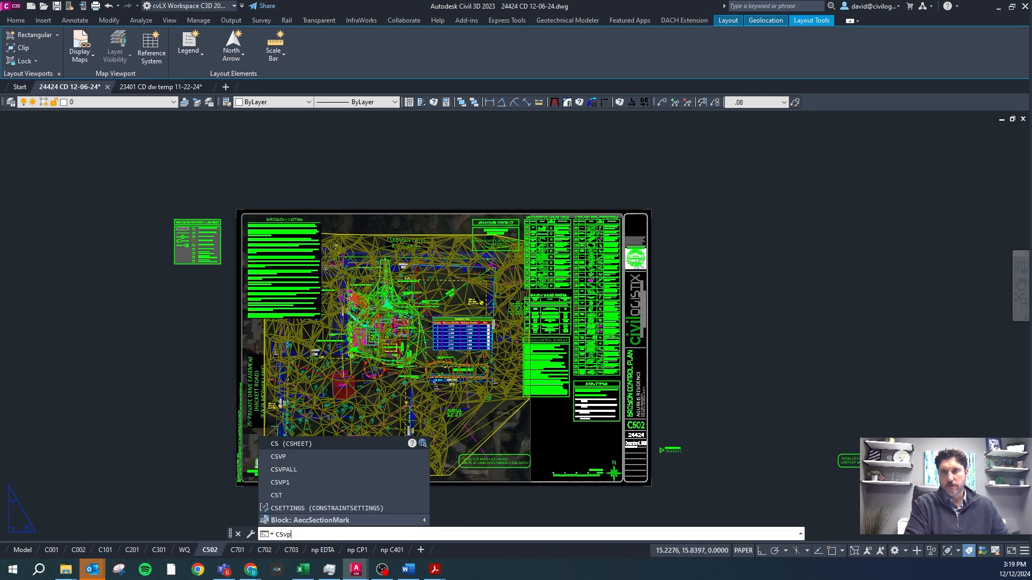
text(1)
key(Return)
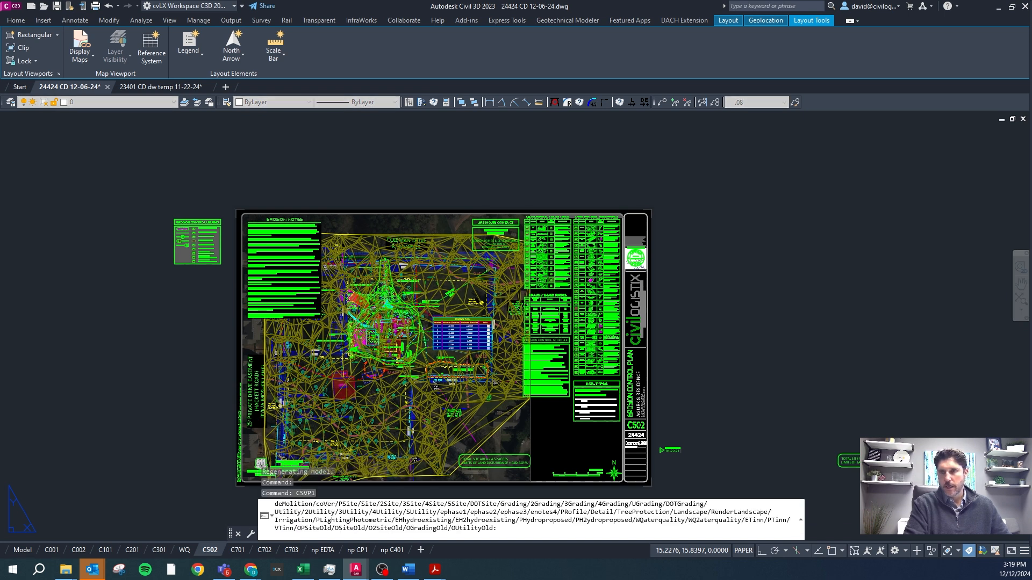
text(s)
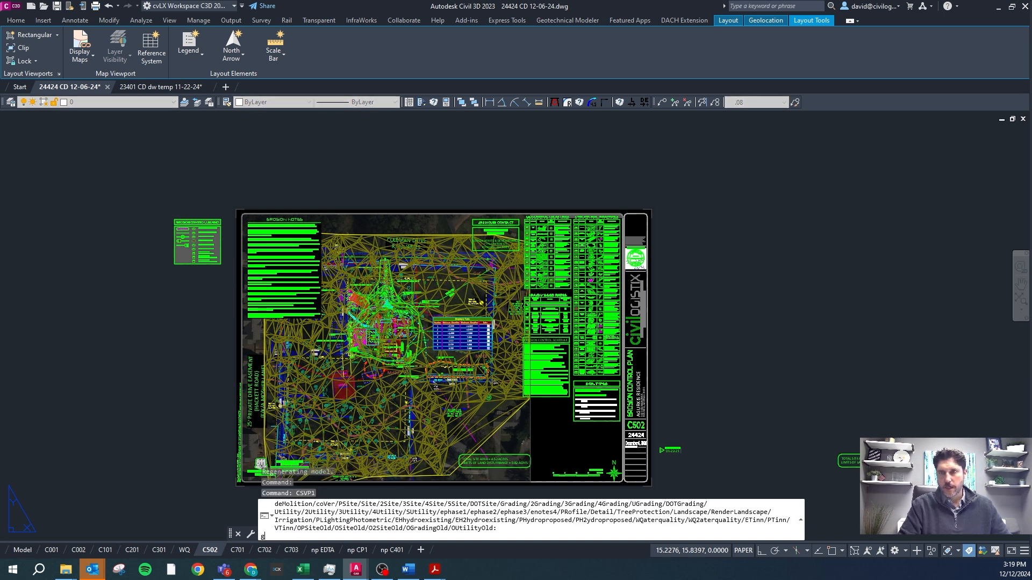
key(Return)
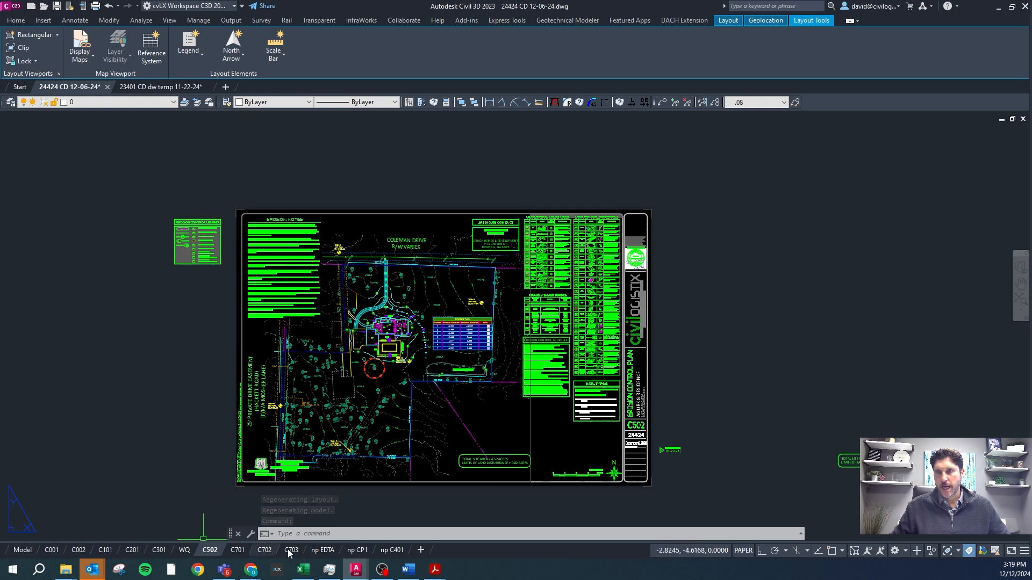
Review the AUTOCSVP entry and its 0 and 1 settings in the Word guidelines.
click(408, 569)
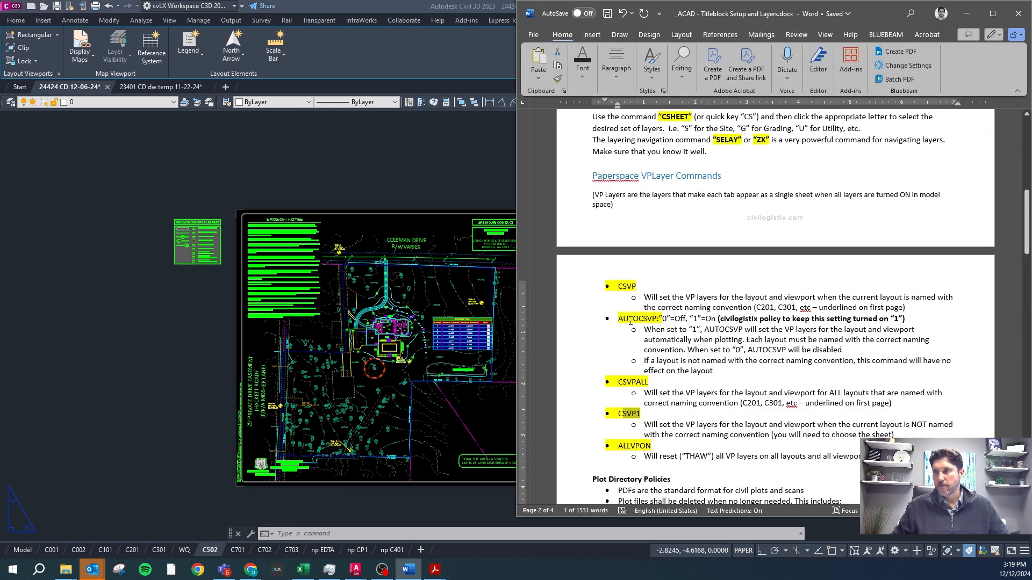
drag(618, 319, 663, 321)
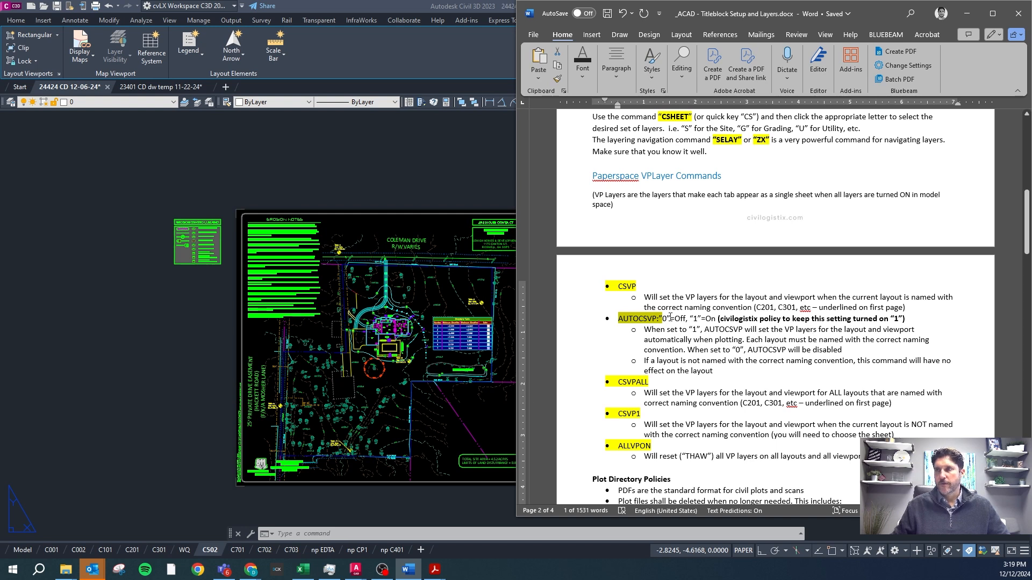
double_click(695, 319)
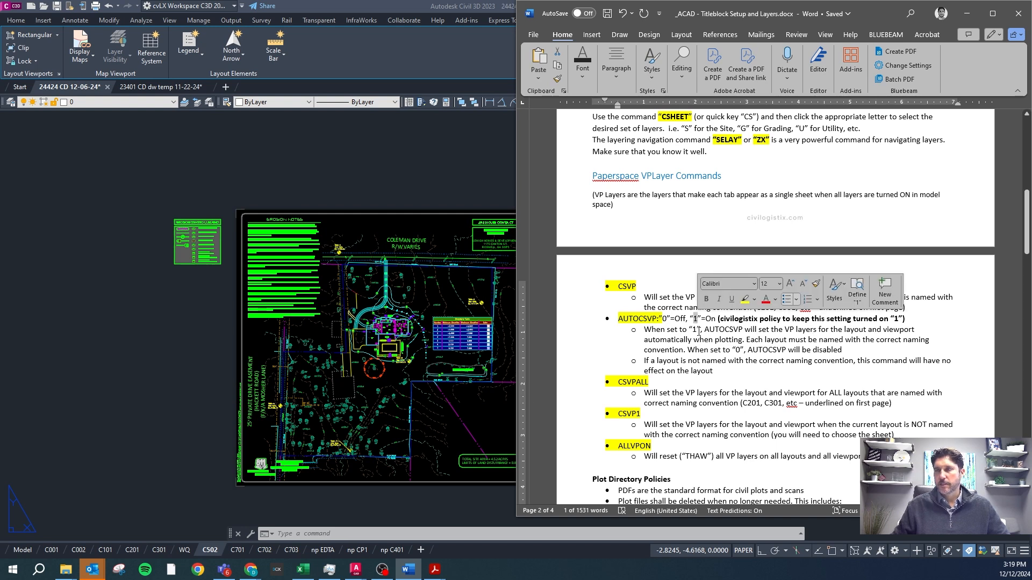
double_click(664, 319)
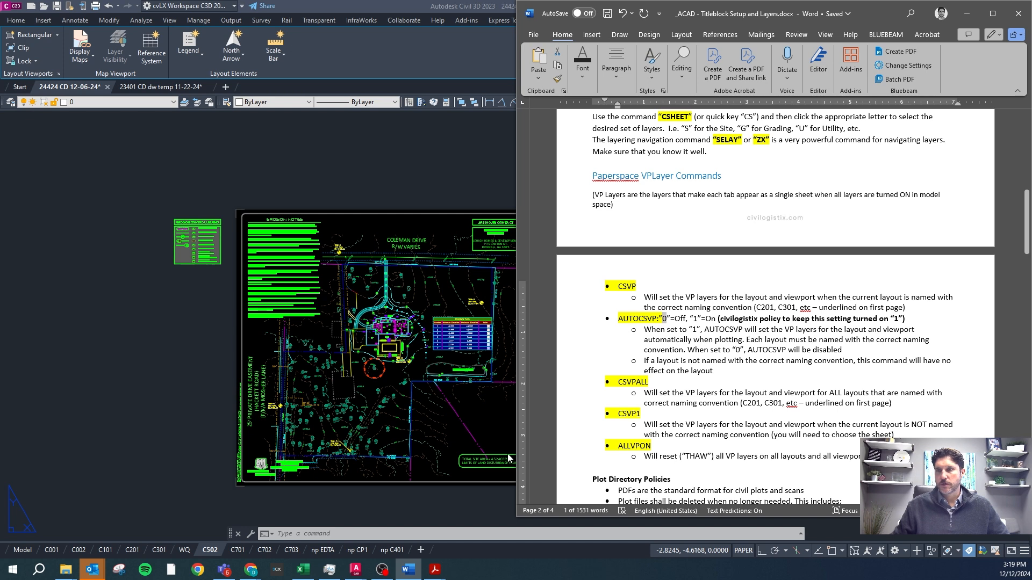
Check the current AUTOCSVP value in Civil 3D without entering a new one.
click(472, 499)
key(Escape)
text(csv)
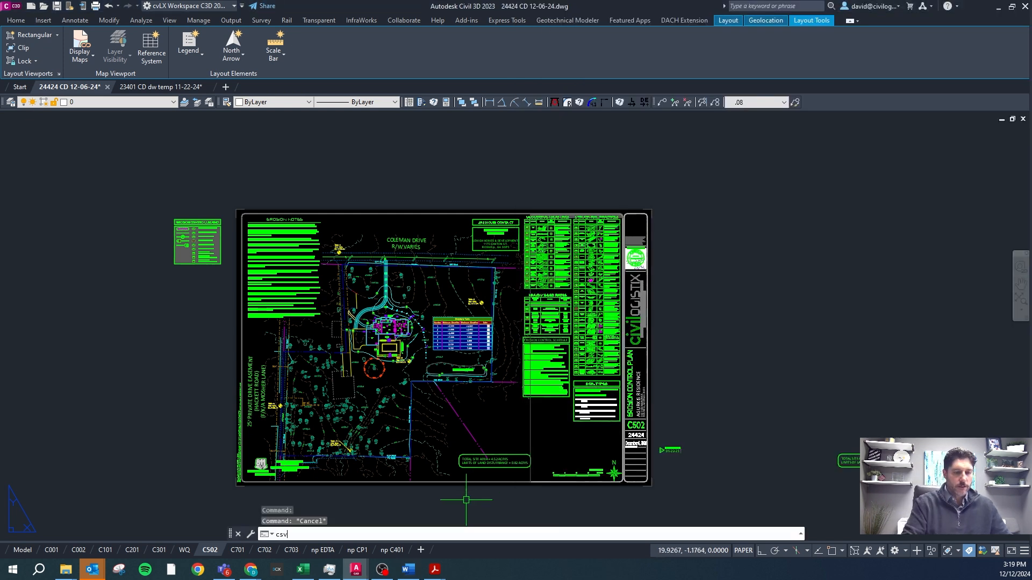
key(BackSpace)
key(BackSpace)
key(BackSpace)
text(AUTOs)
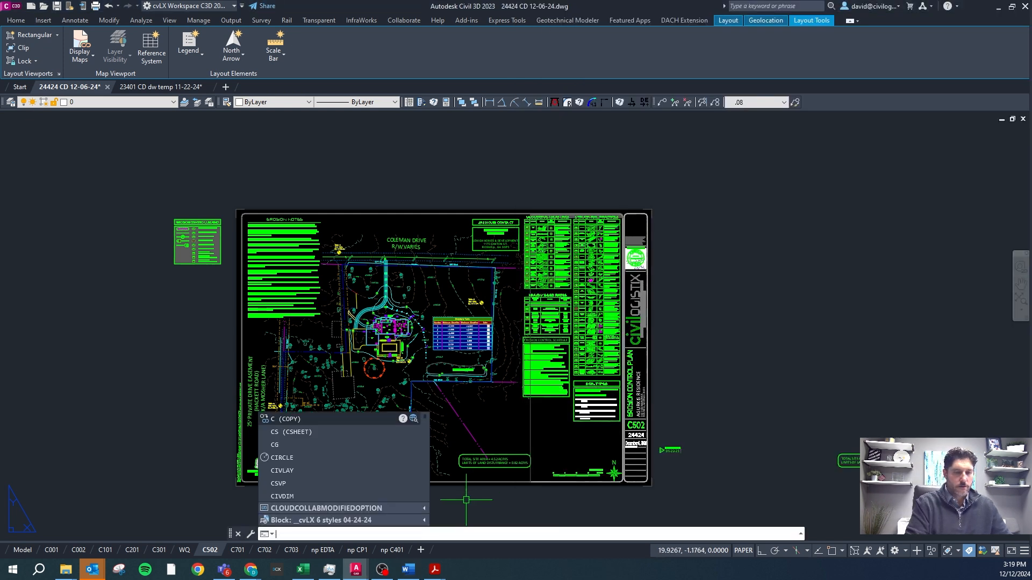
key(BackSpace)
text(csvp)
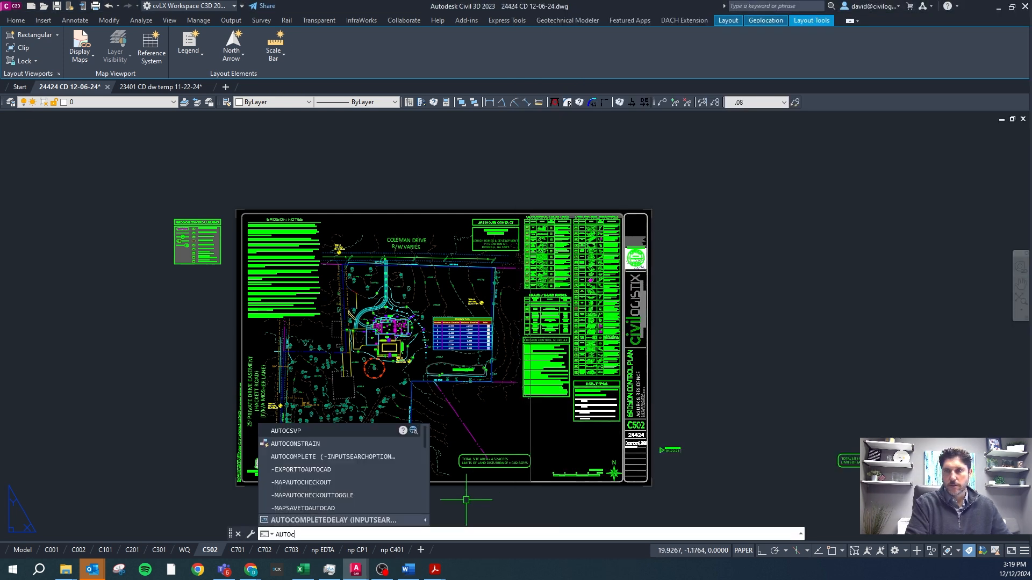
key(Return)
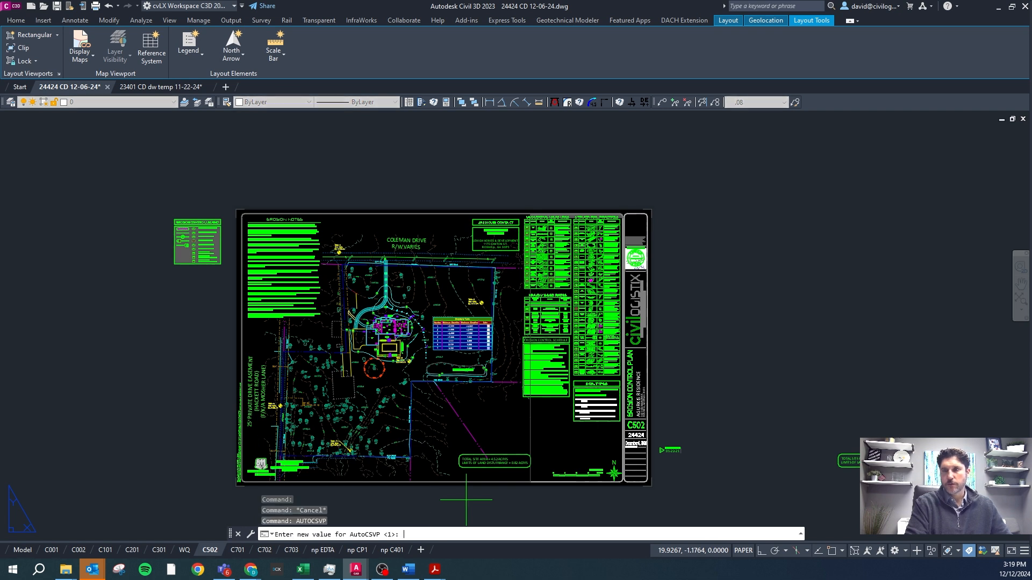
key(Escape)
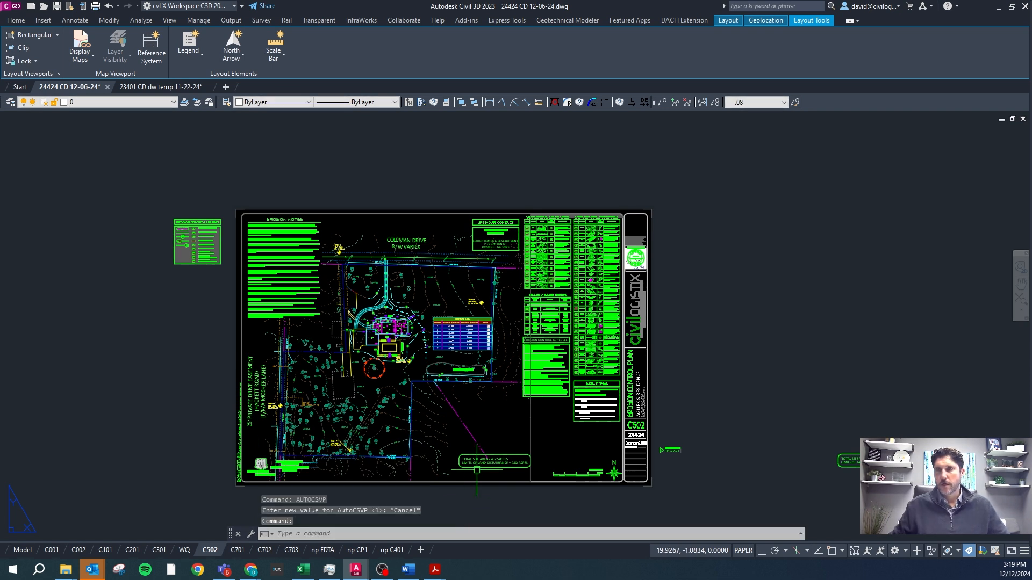
Start plotting the C502 layout so AUTOCSVP sets its VP layers, and dismiss the plot setup.
click(97, 5)
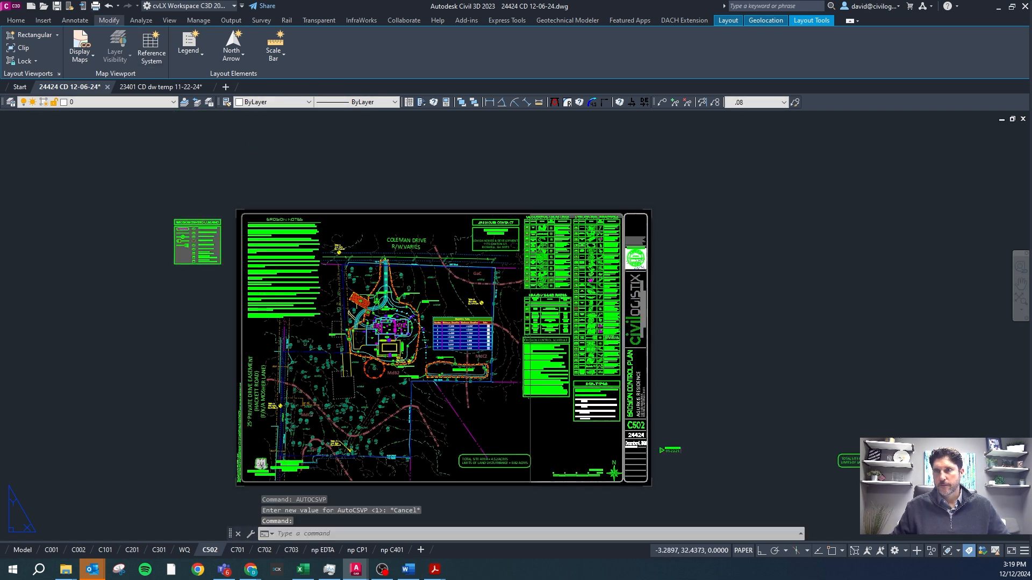
click(702, 139)
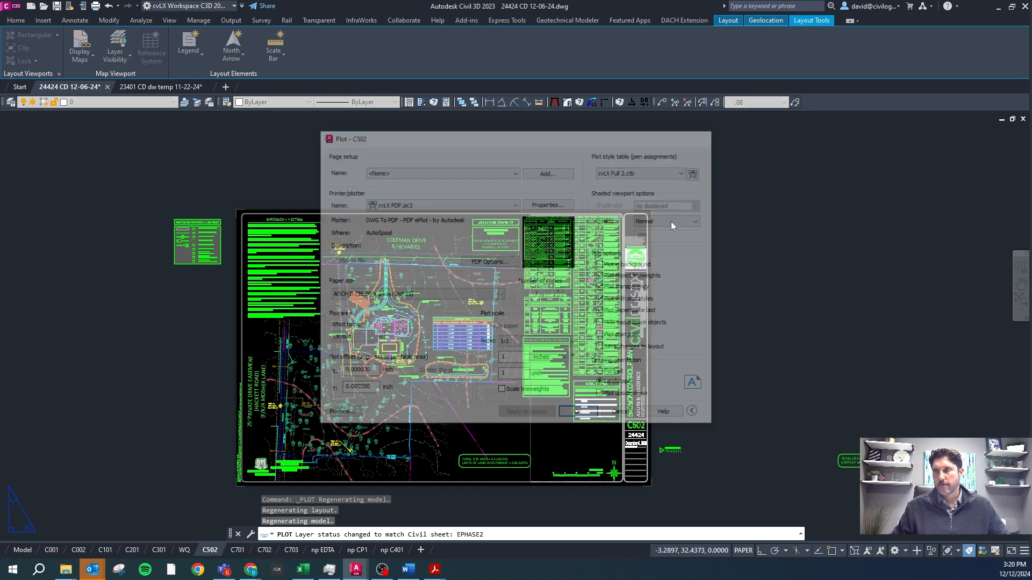
Open the C301 grading plan layout and run CSVPALL to set the VP layers on all layouts.
click(159, 550)
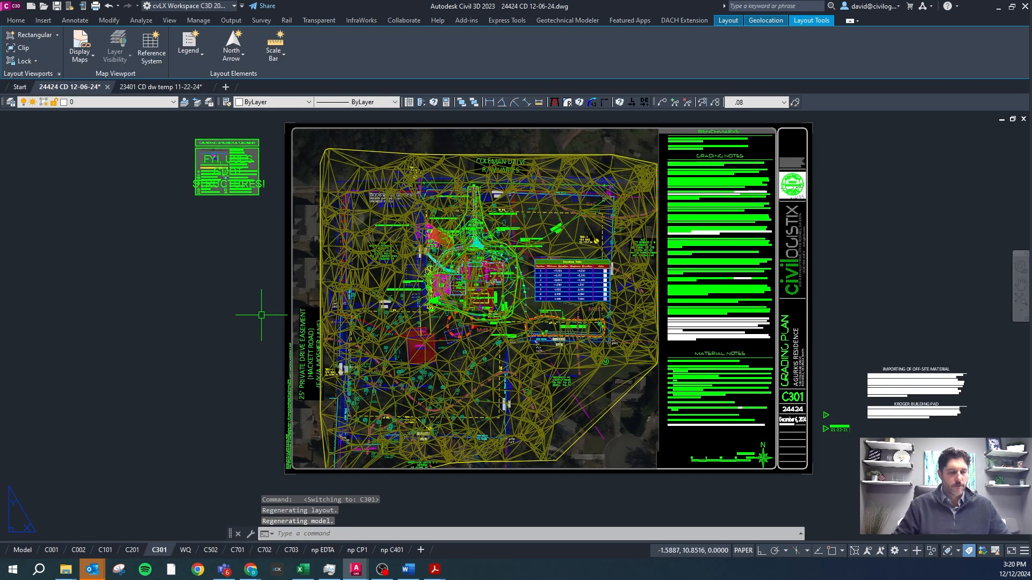
text(csvpall)
key(Return)
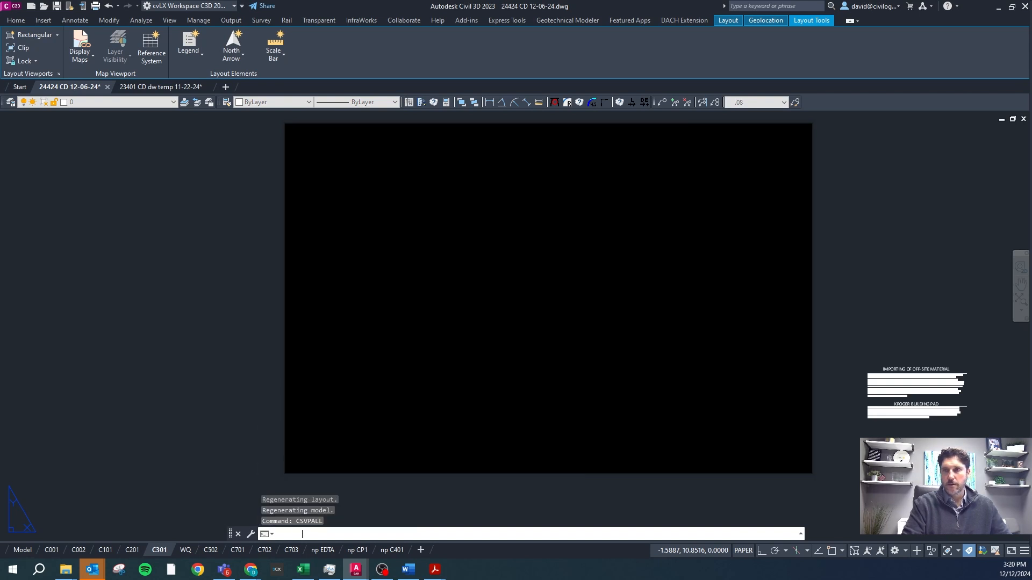
Read the ALLVPON entry and the Plot Directory Policies in the Word guidelines.
click(408, 569)
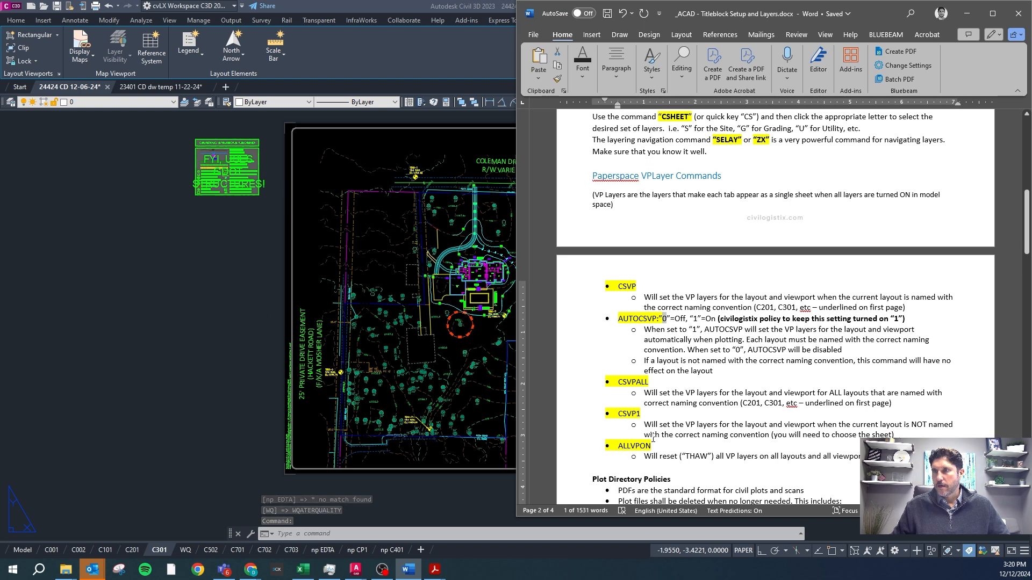
scroll(667, 398, down, 3)
scroll(685, 349, down, 9)
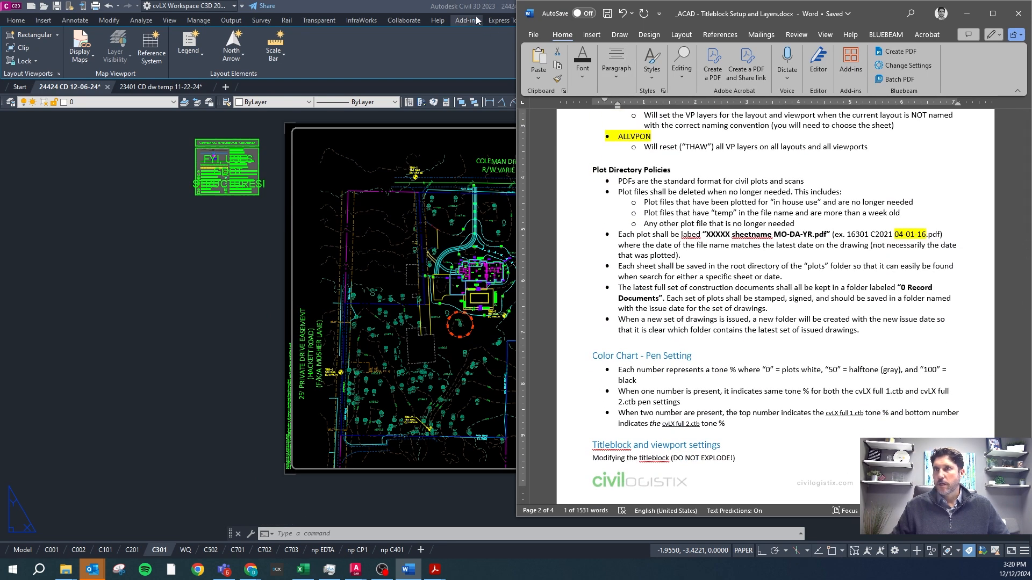
drag(743, 12, 679, 29)
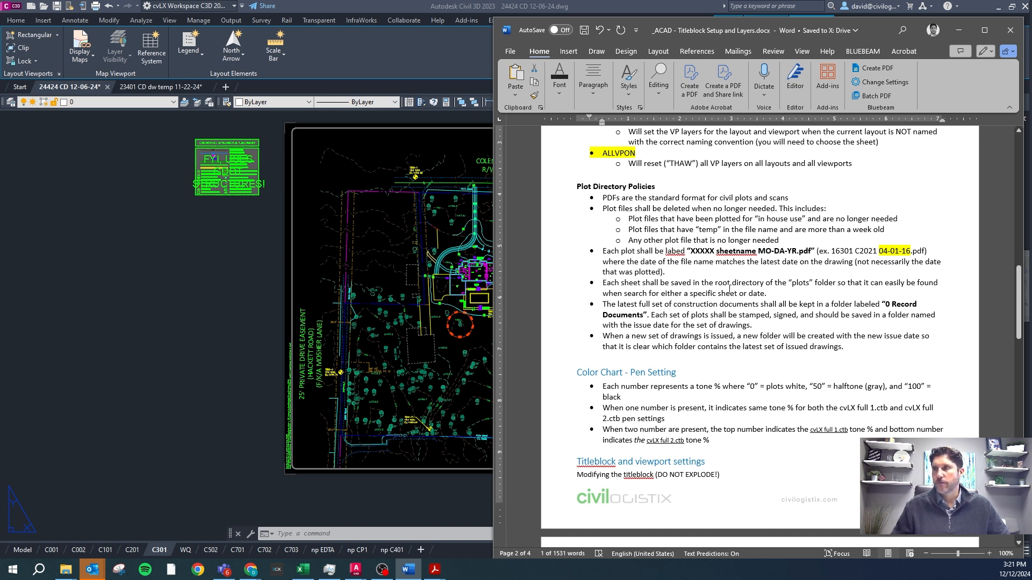
click(745, 269)
Examine the Color Chart - Pen Setting guidelines alongside the PDF color chart's tone percentages, and move the PDF aside.
scroll(725, 301, down, 3)
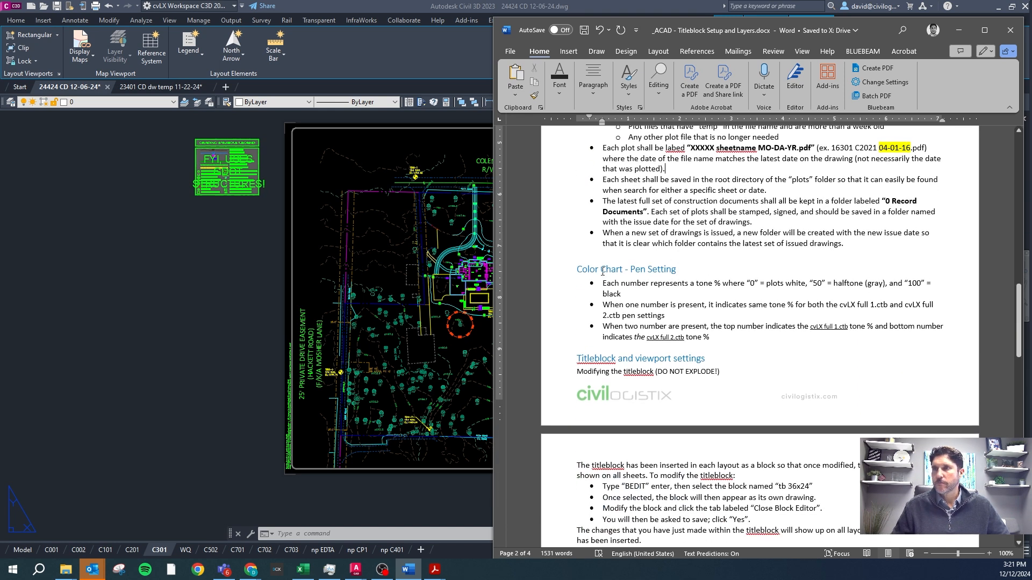
drag(578, 270, 673, 274)
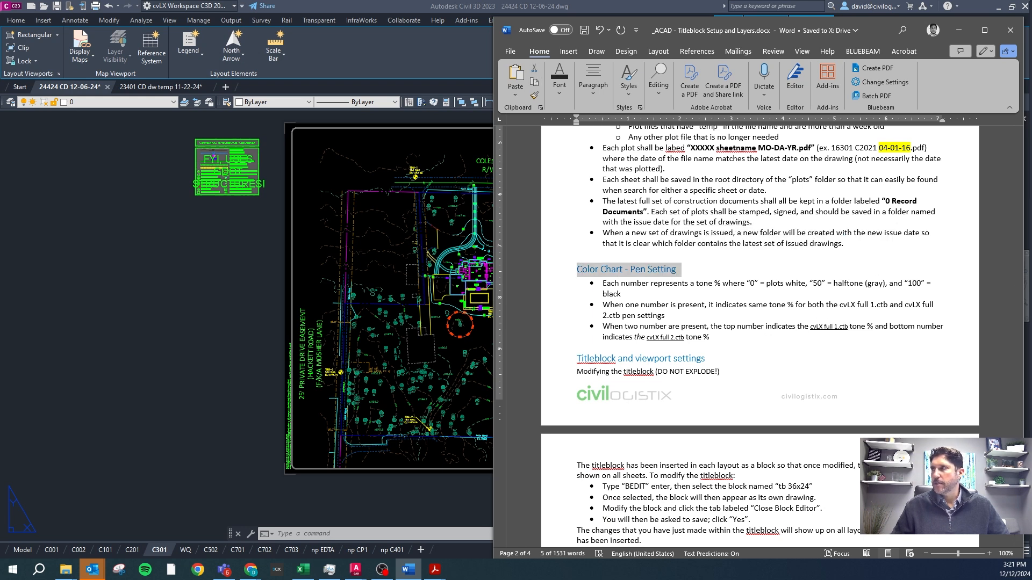
drag(1031, 17, 508, 14)
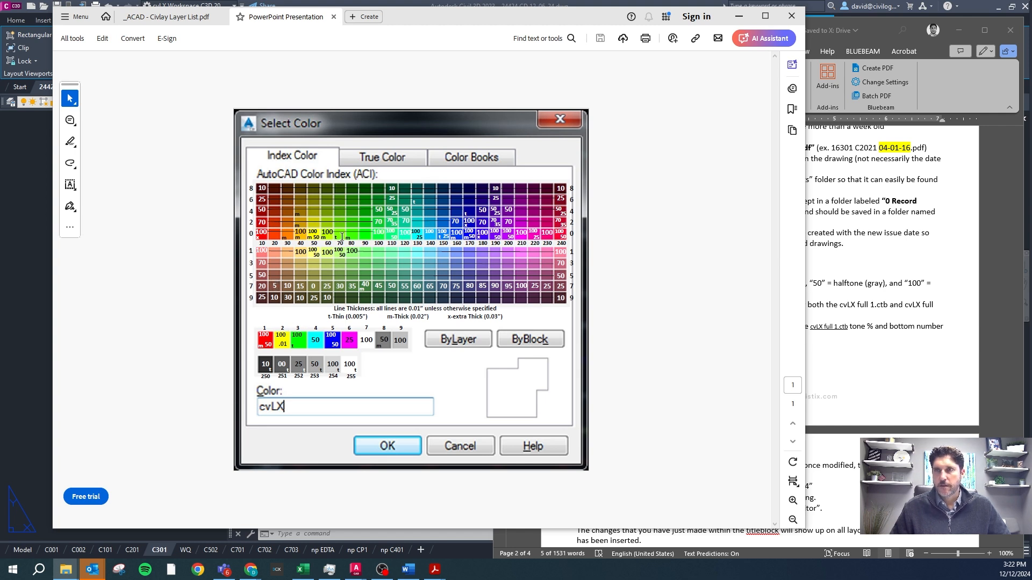
double_click(314, 237)
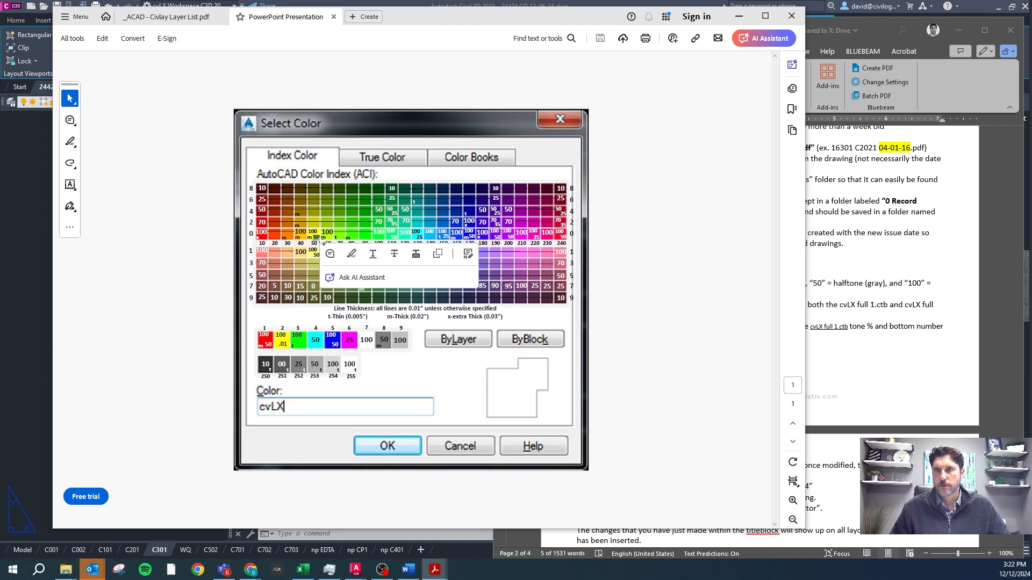
click(381, 226)
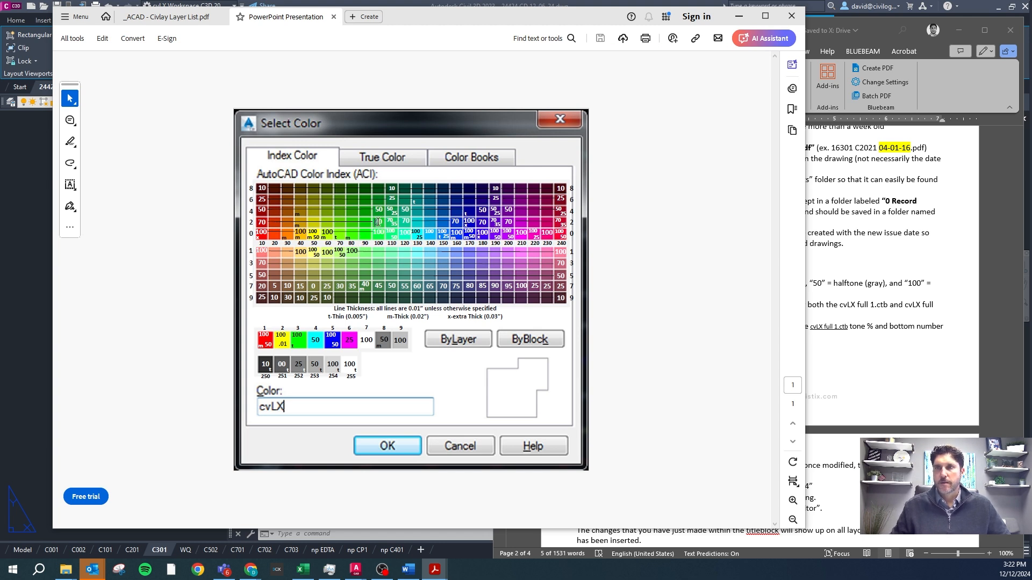
double_click(376, 221)
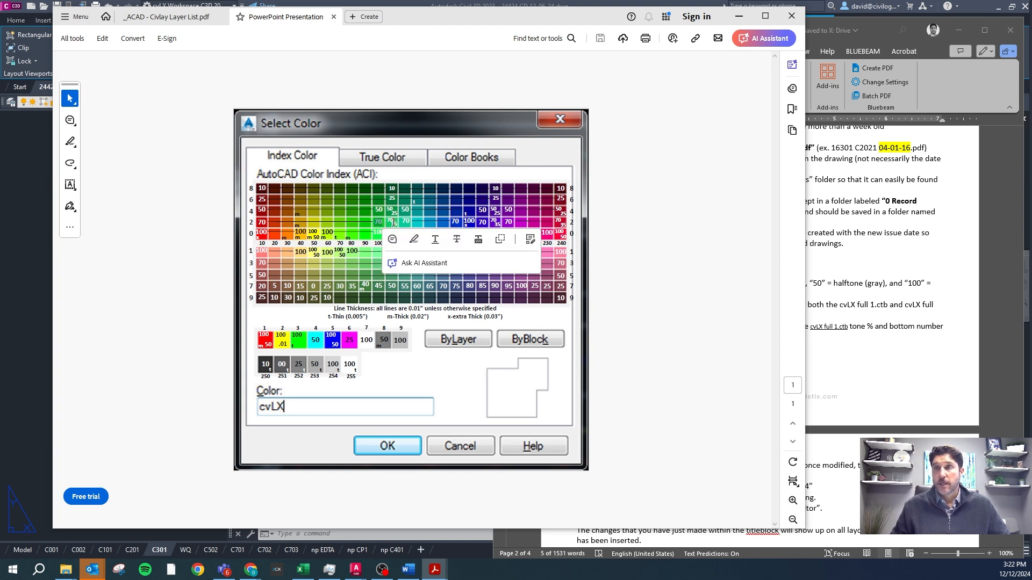
click(633, 253)
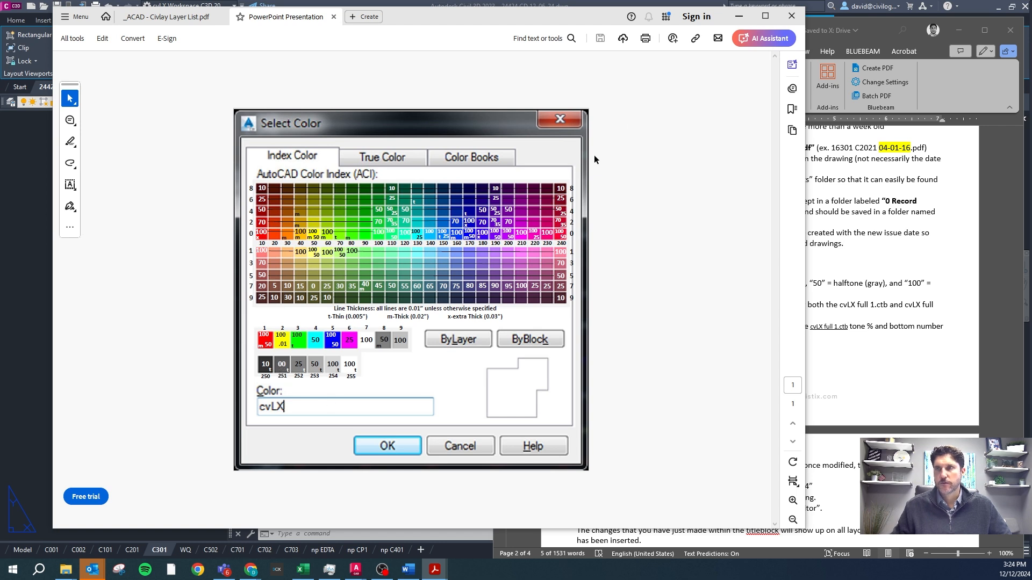
drag(416, 21, 1031, 79)
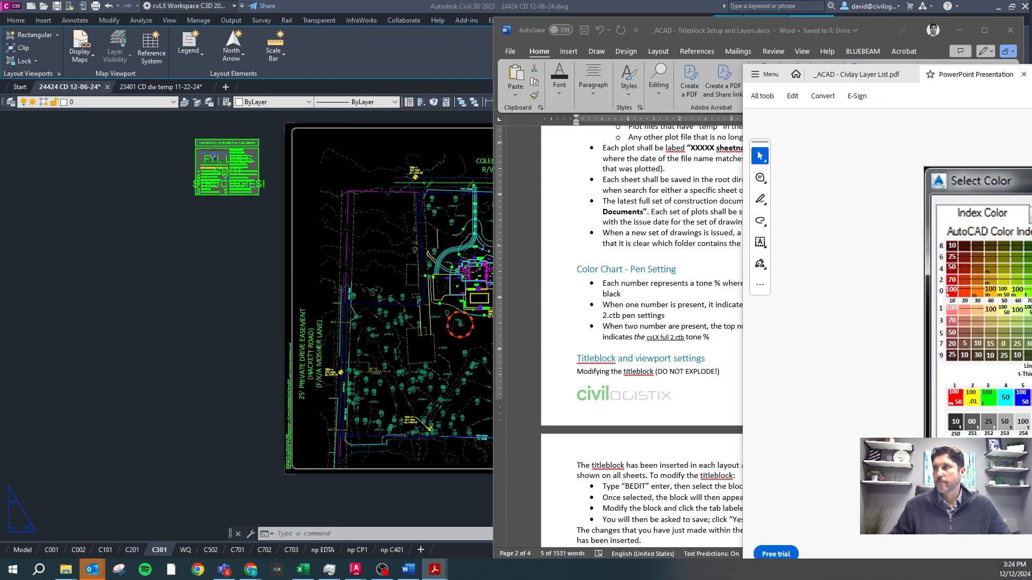
Review the titleblock modification guidelines in Word, and inspect the properties of the titleblock block on the C301 layout.
scroll(682, 374, down, 5)
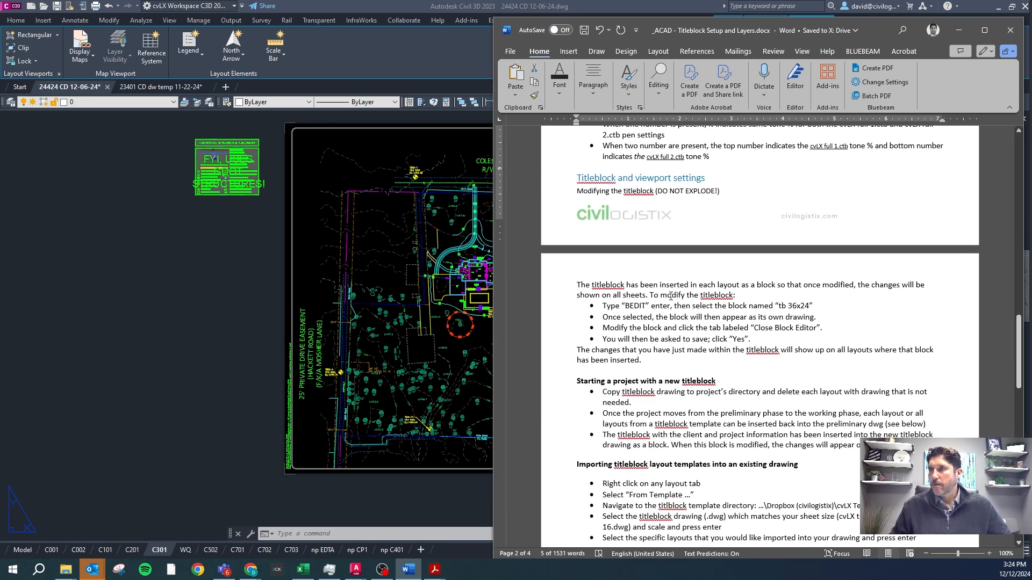
key(alt+Tab)
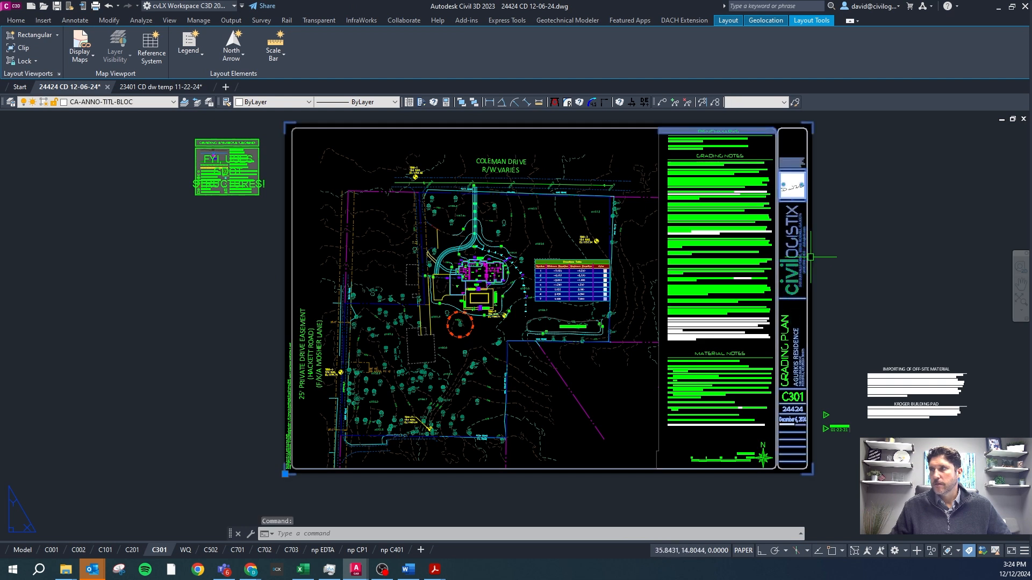
key(ctrl+1)
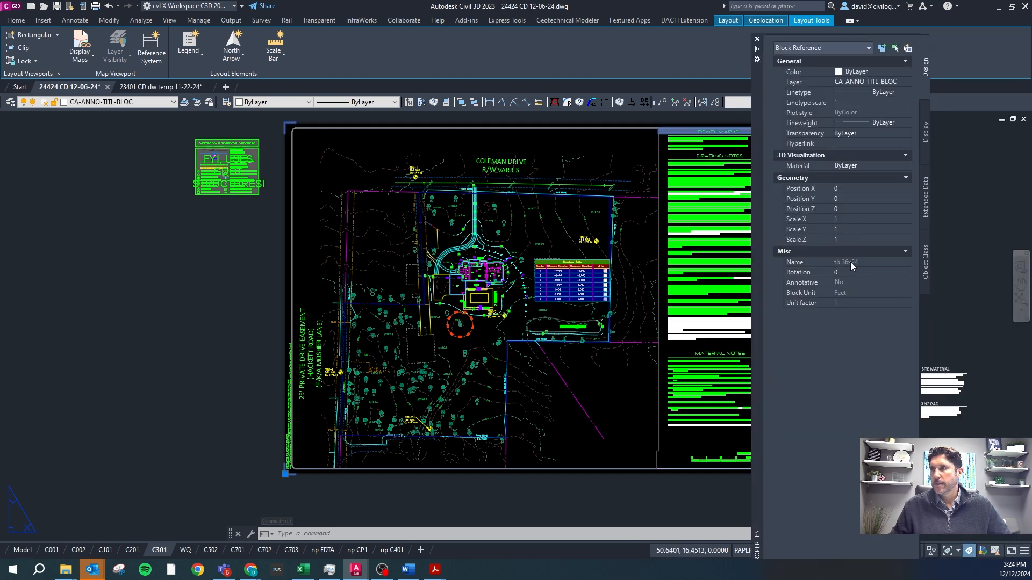
Close the titleblock's object properties and inspect the sheet number text on the C301 titleblock.
key(ctrl+1)
key(ctrl+1)
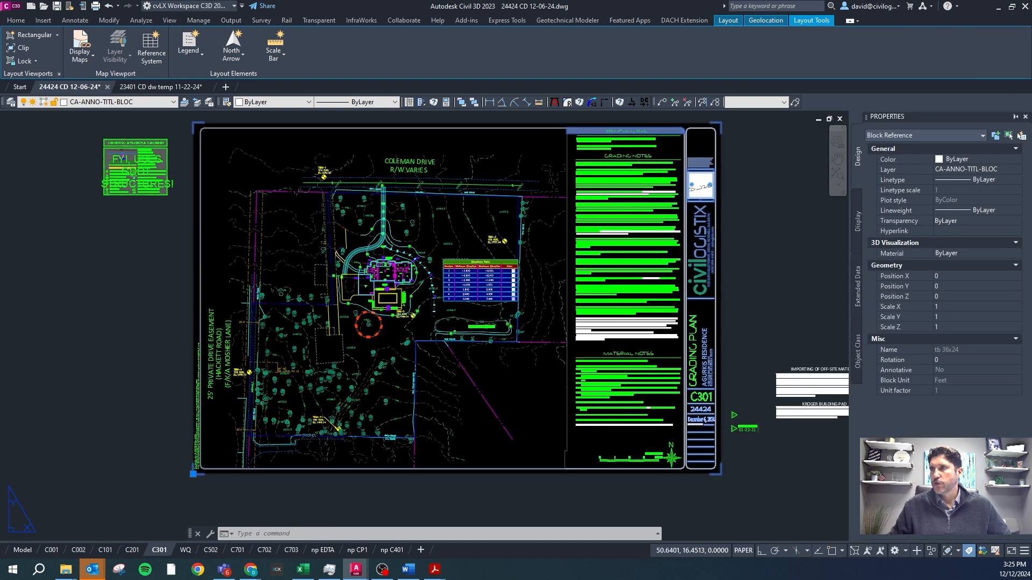
key(ctrl+1)
key(Escape)
click(789, 400)
scroll(799, 392, up, 4)
key(Escape)
click(795, 407)
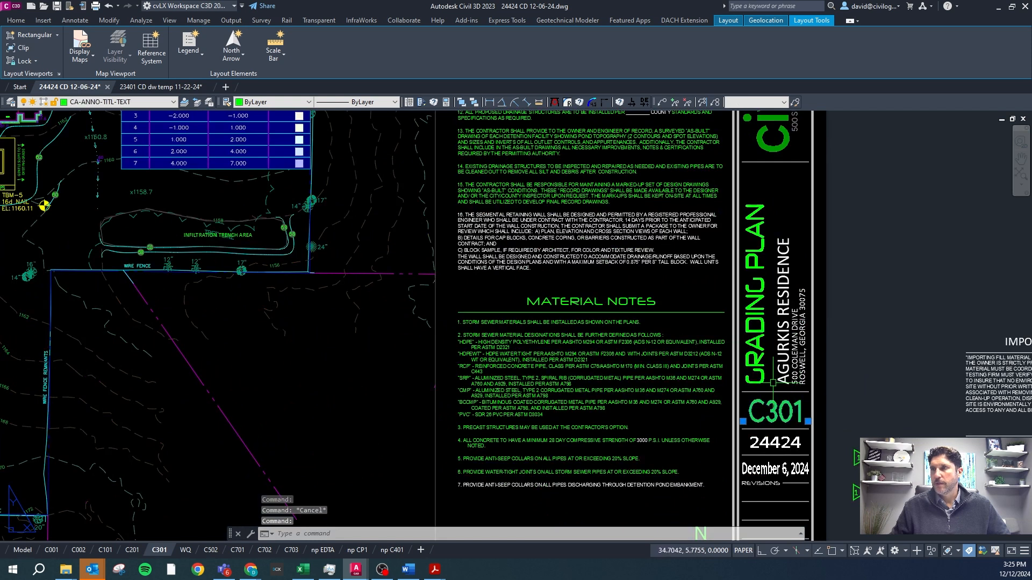
key(Escape)
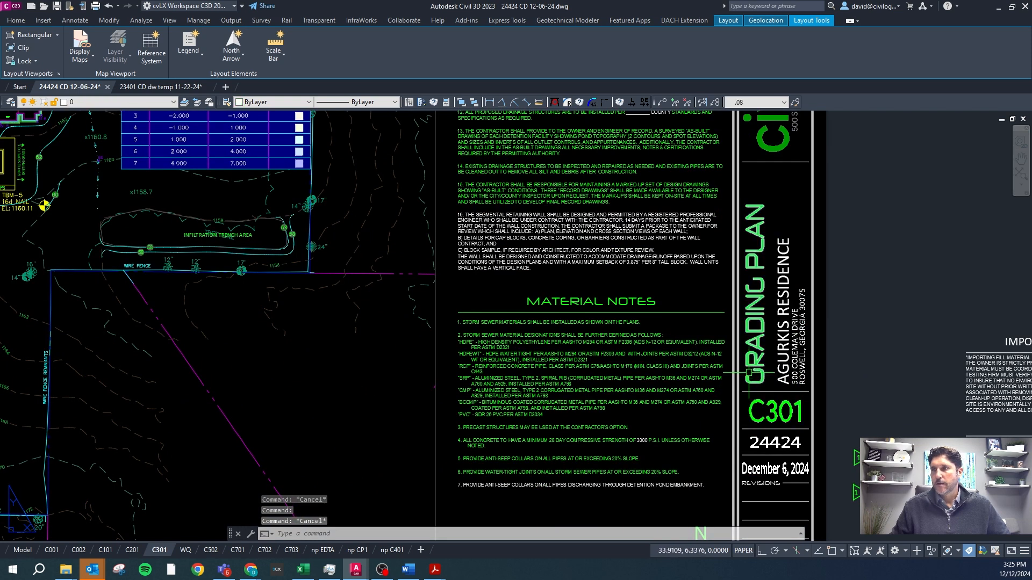
Switch to the C502 erosion control layout and open its titleblock block, tb 36x24, in the Block Editor.
scroll(748, 370, down, 3)
click(210, 549)
scroll(640, 377, up, 5)
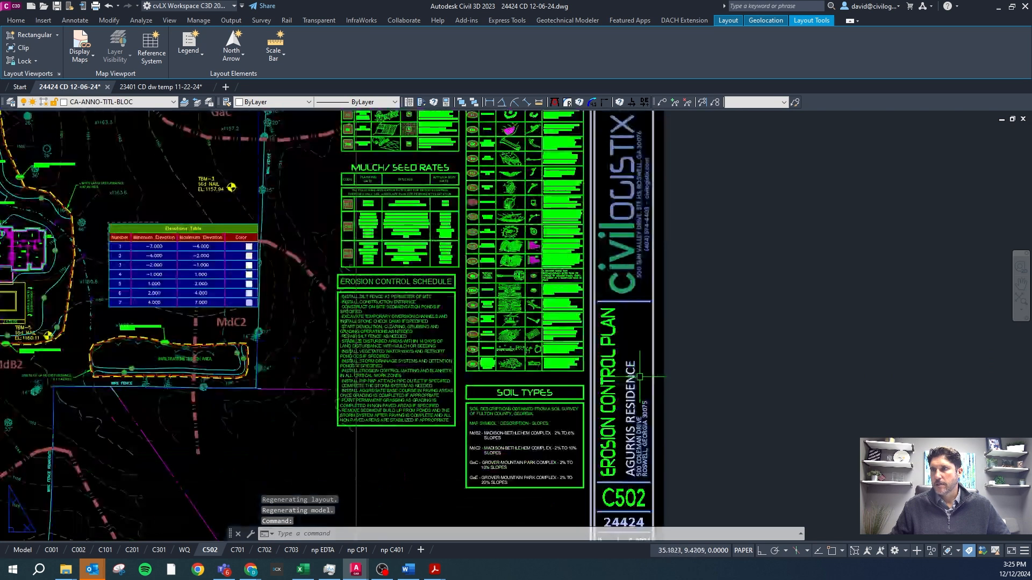
double_click(624, 389)
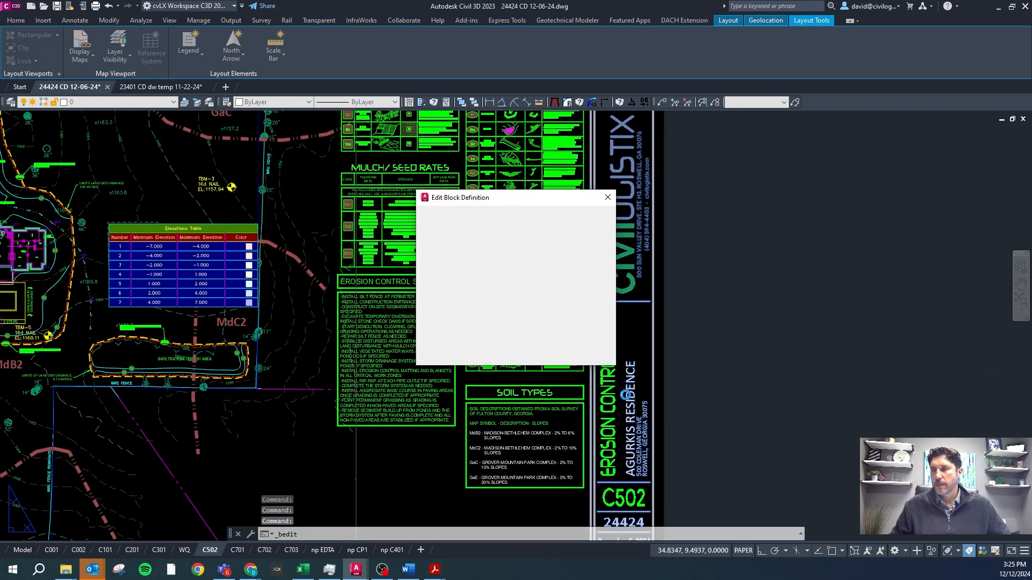
click(524, 358)
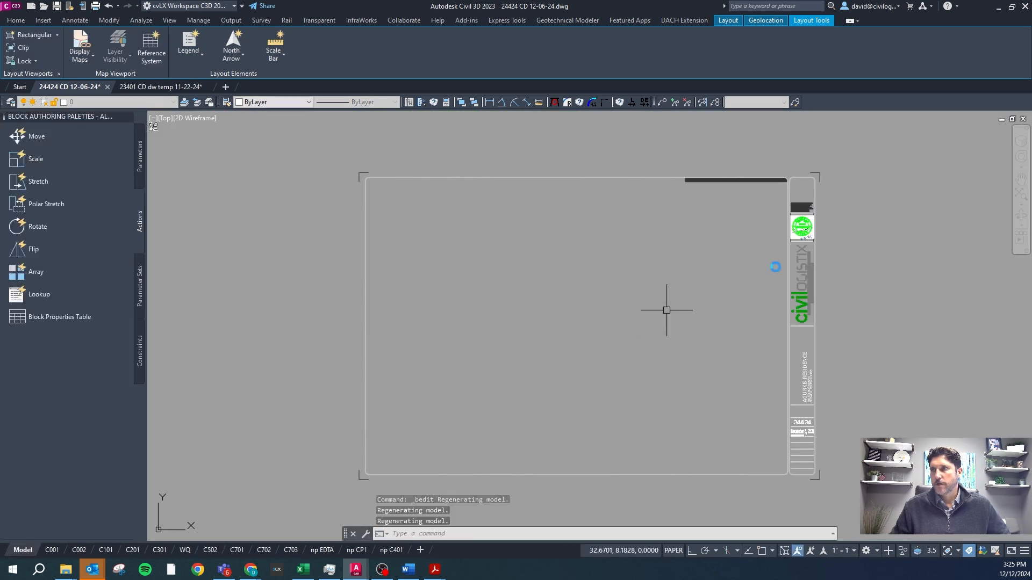
scroll(811, 441, up, 4)
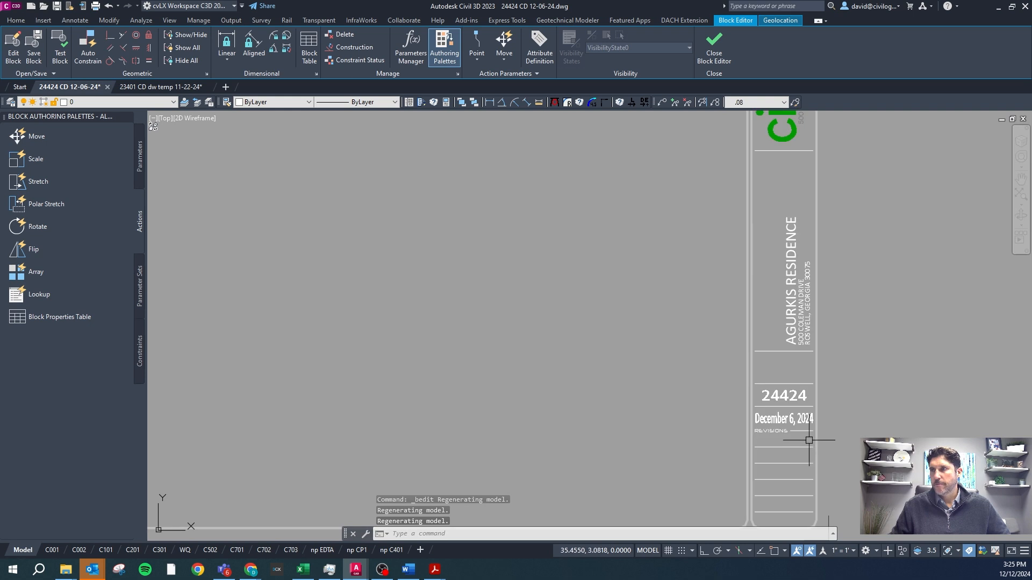
Draw a freehand polyline across the project title area of the titleblock, then close the Block Editor, saving the changes to tb 36x24.
text(pl)
key(Return)
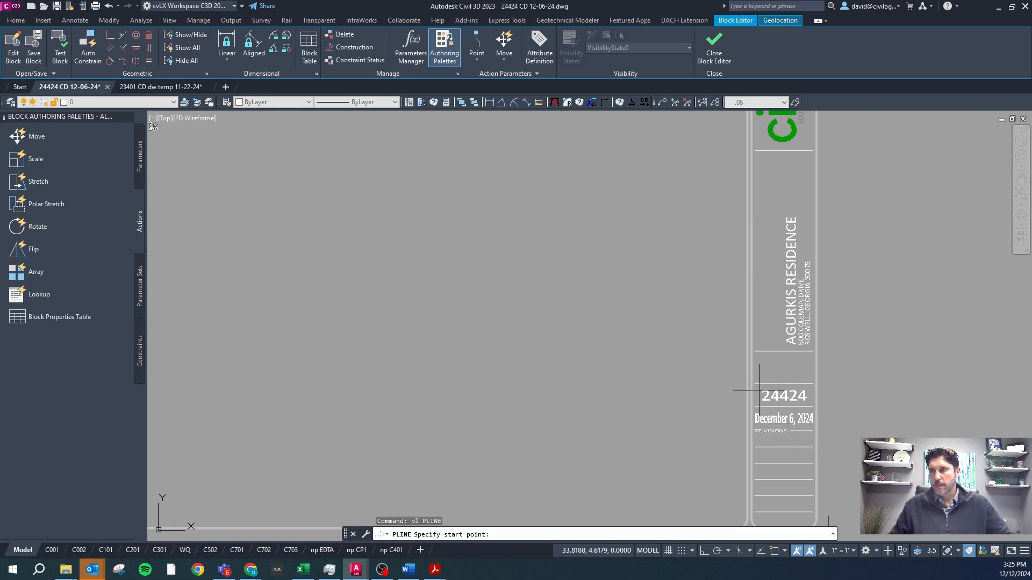
click(771, 391)
click(812, 308)
click(702, 273)
click(664, 306)
click(765, 405)
click(838, 320)
click(768, 296)
click(763, 324)
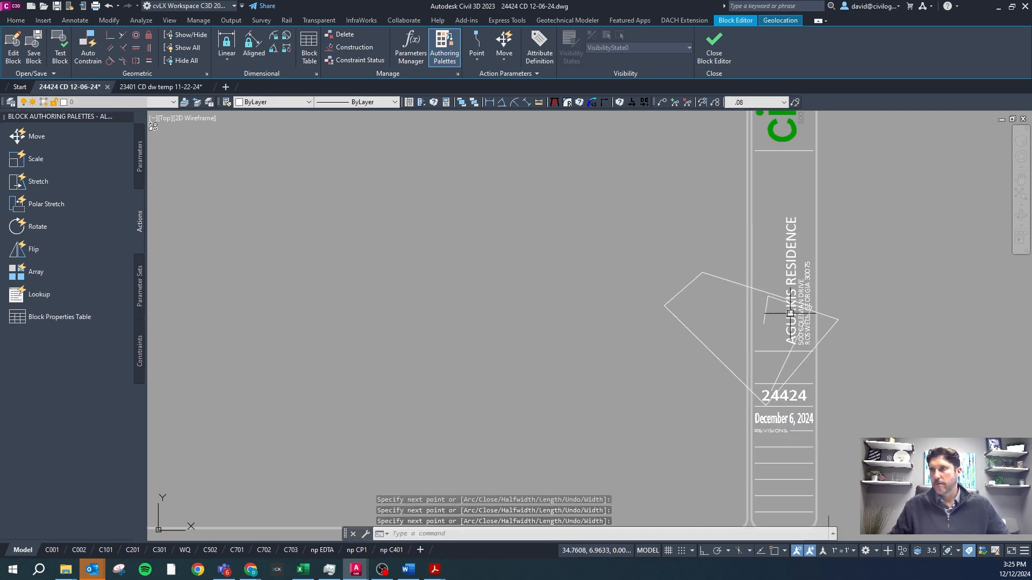
click(713, 48)
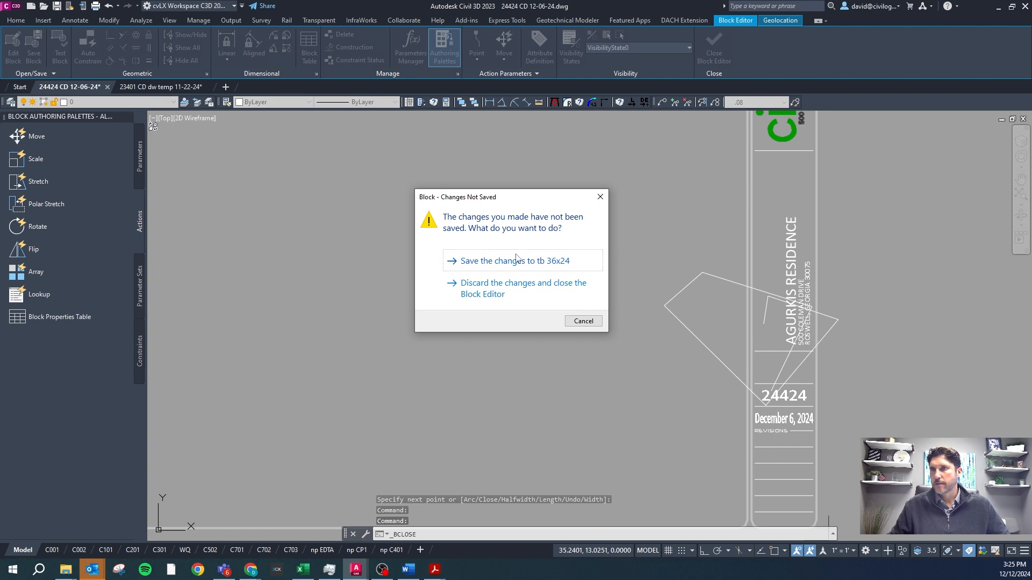
click(516, 260)
key(Escape)
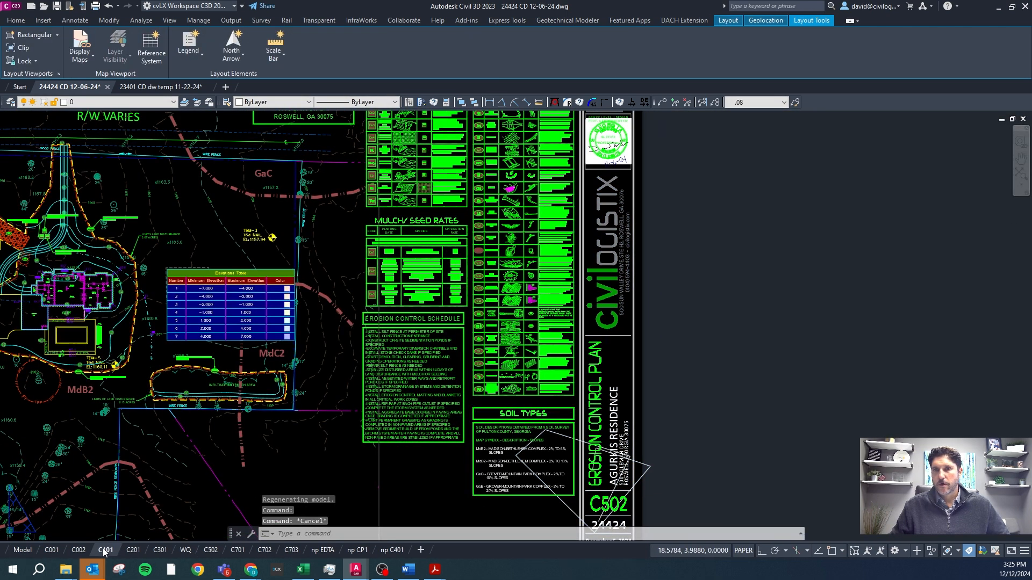
Open the C101 layout and check its titleblock for the block edit, inspecting the plan title and sheet number text.
click(105, 551)
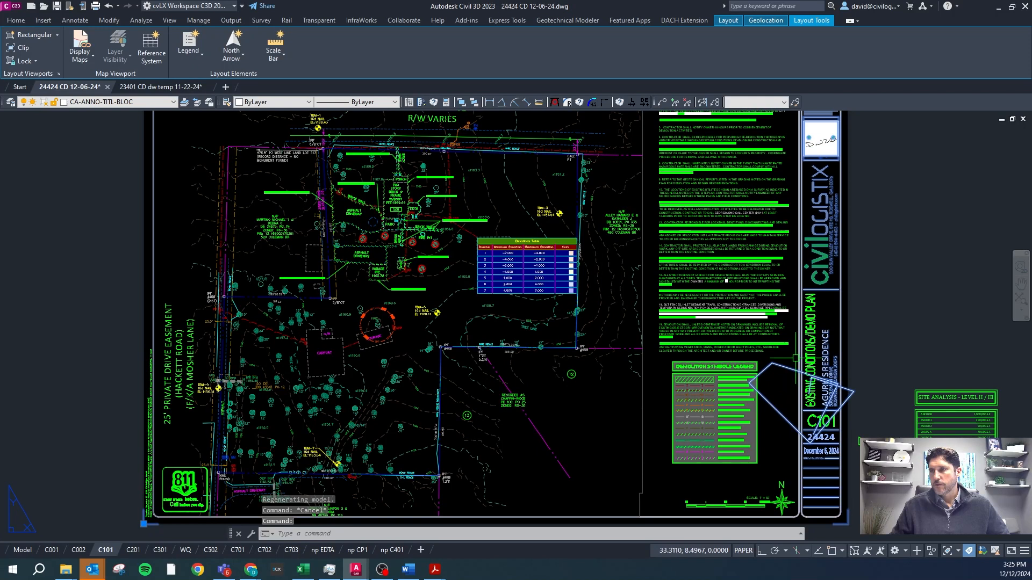
click(809, 352)
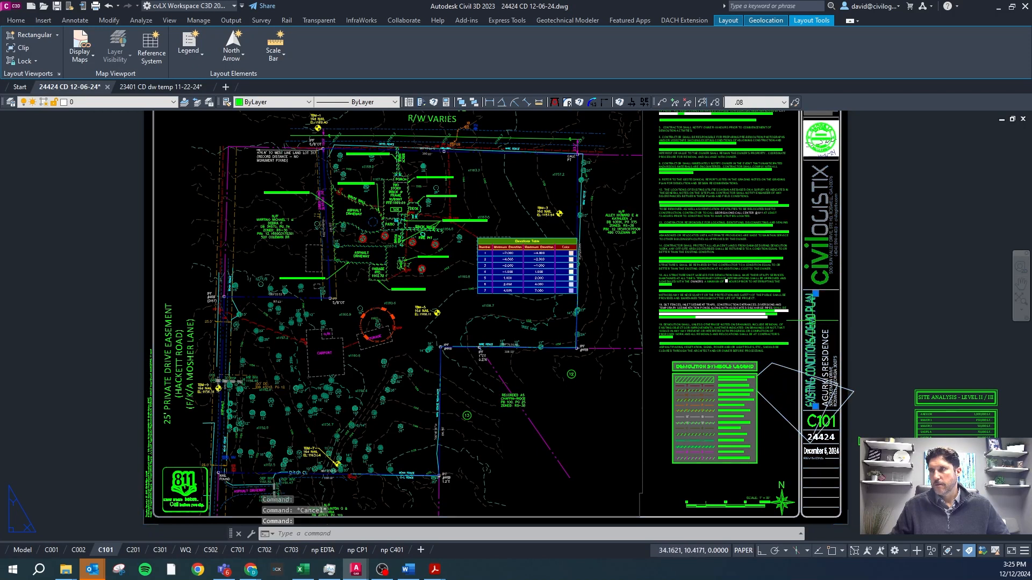
click(814, 420)
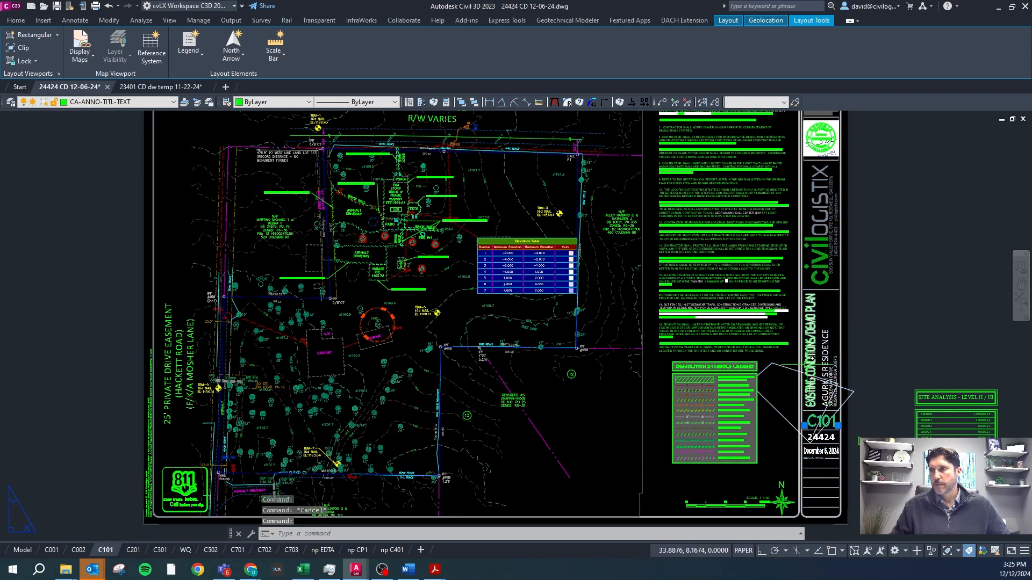
key(Escape)
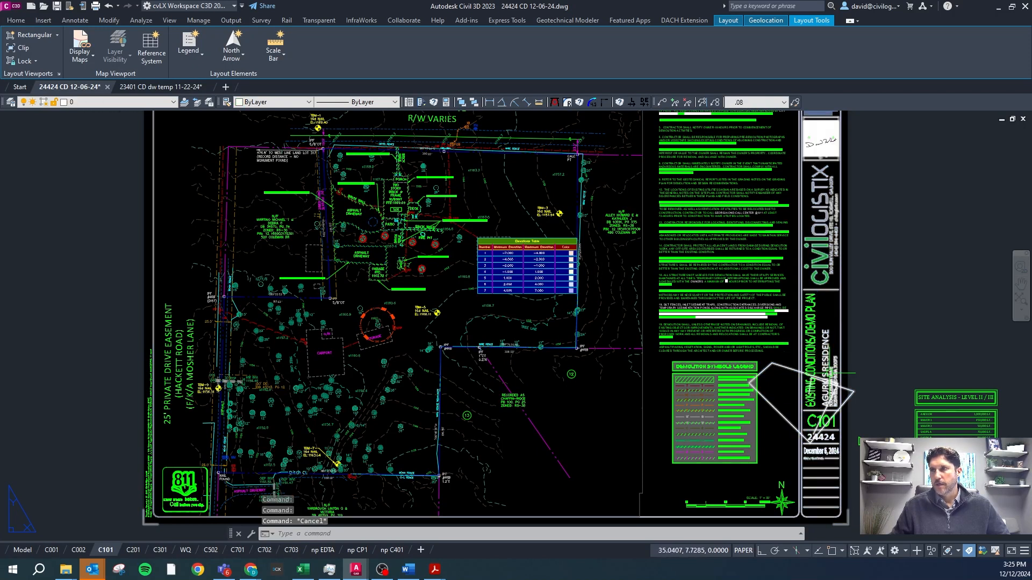
Undo the polyline edit made to the titleblock block.
click(111, 7)
click(110, 7)
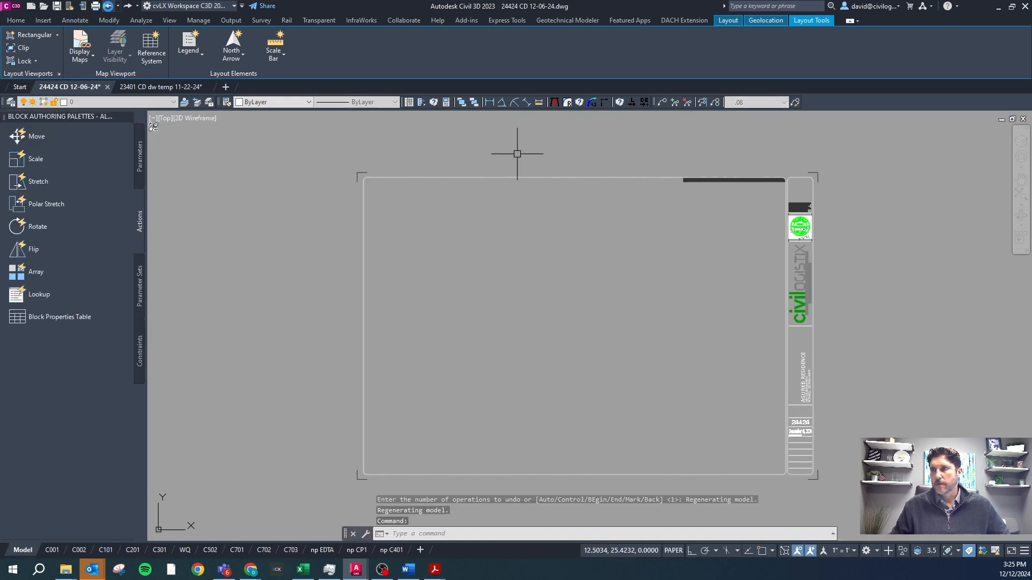
click(109, 8)
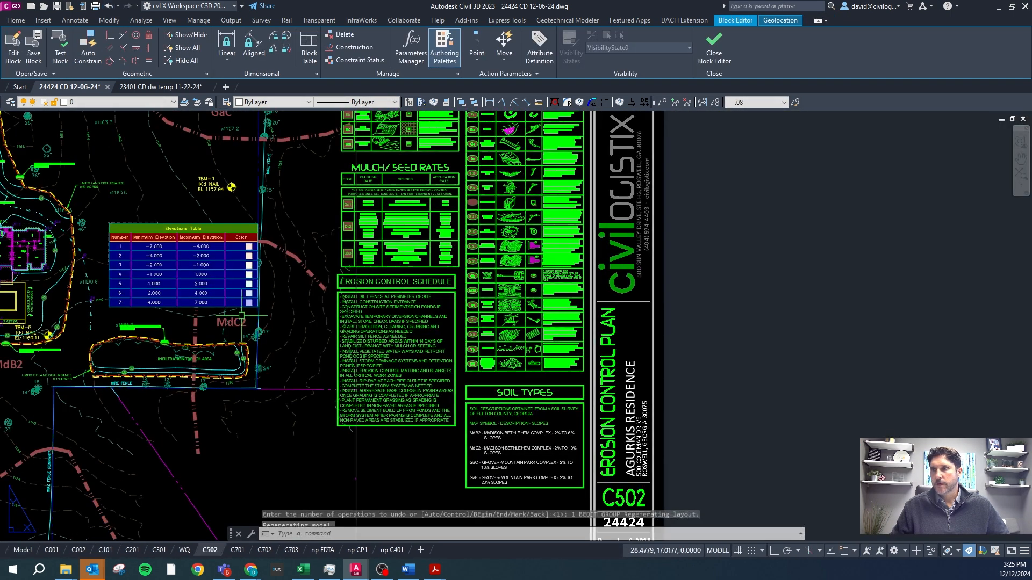
Move the "OWNER COMMENTS 01-22-21" revision block from beside the C502 sheet into the first revisions row of the titleblock.
scroll(592, 307, down, 5)
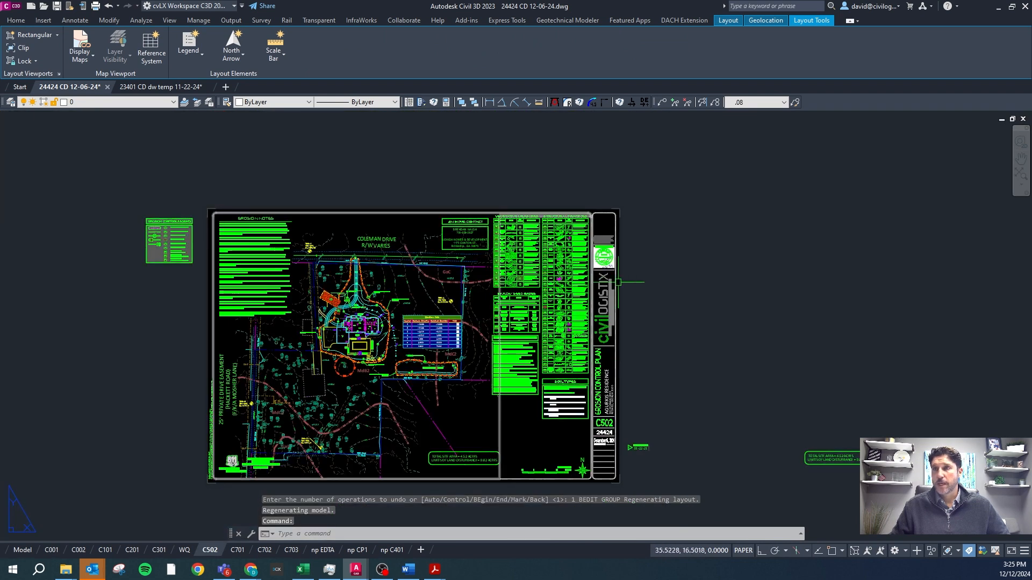
scroll(626, 307, up, 8)
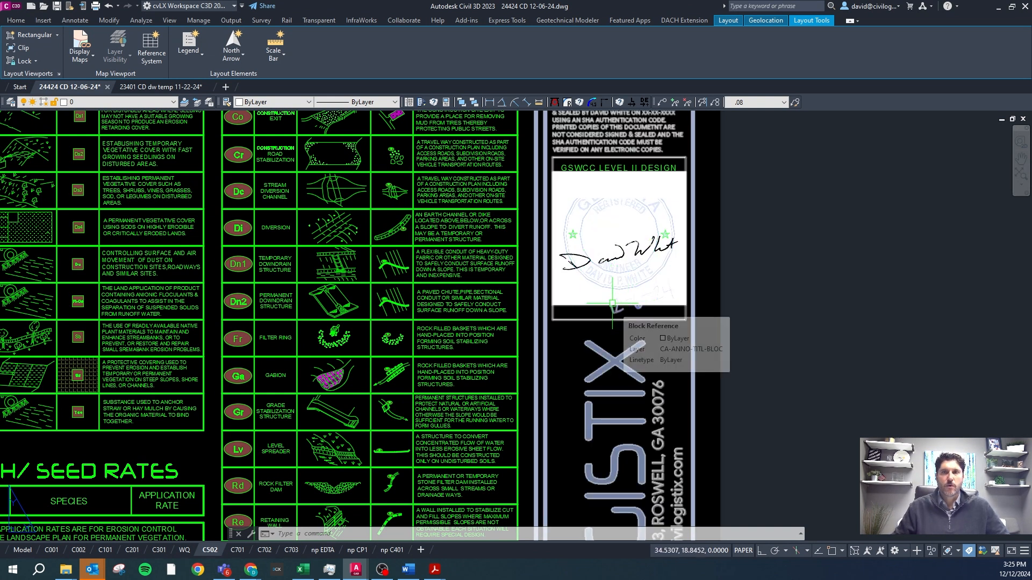
scroll(611, 302, down, 6)
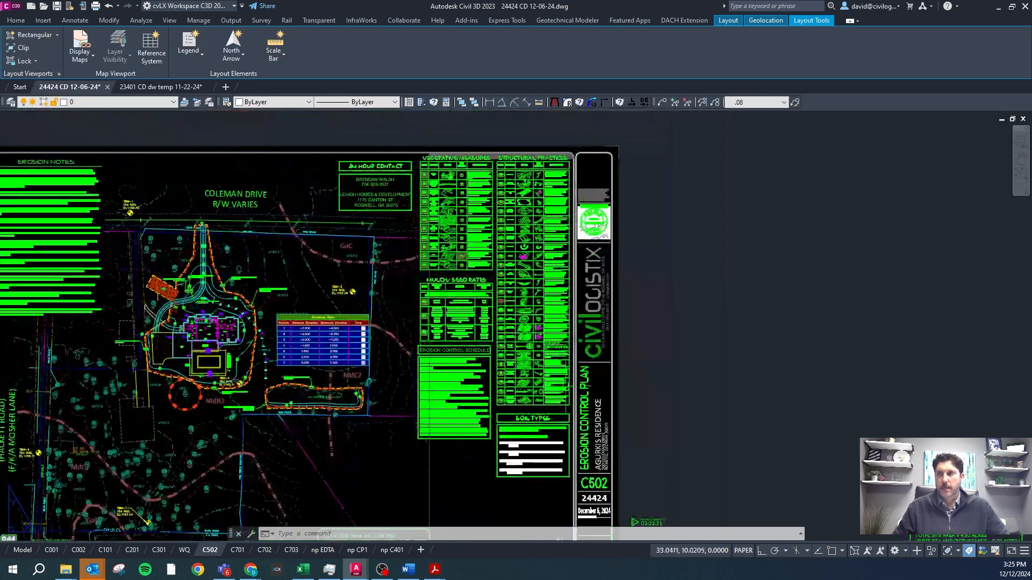
scroll(590, 443, up, 6)
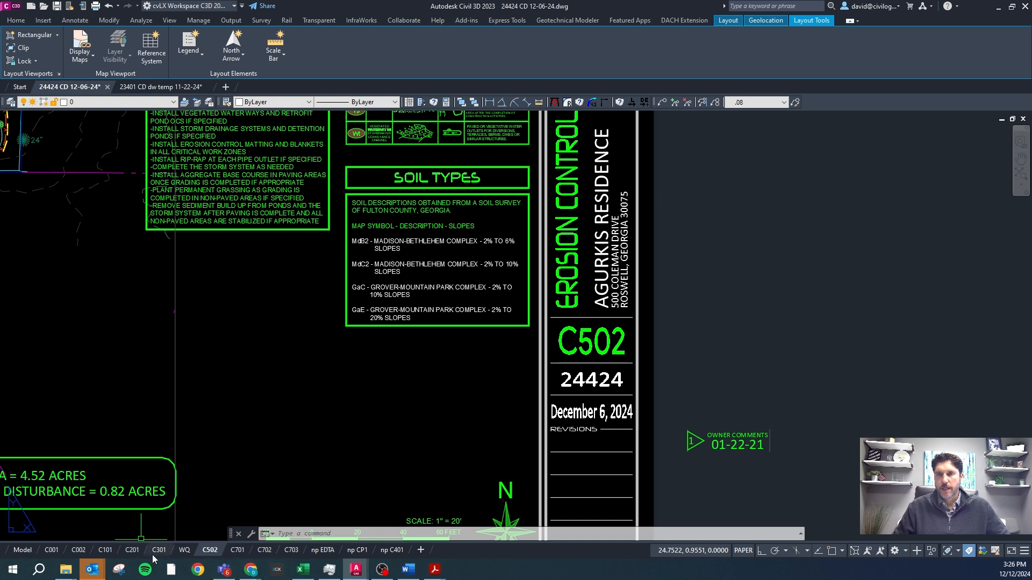
click(736, 444)
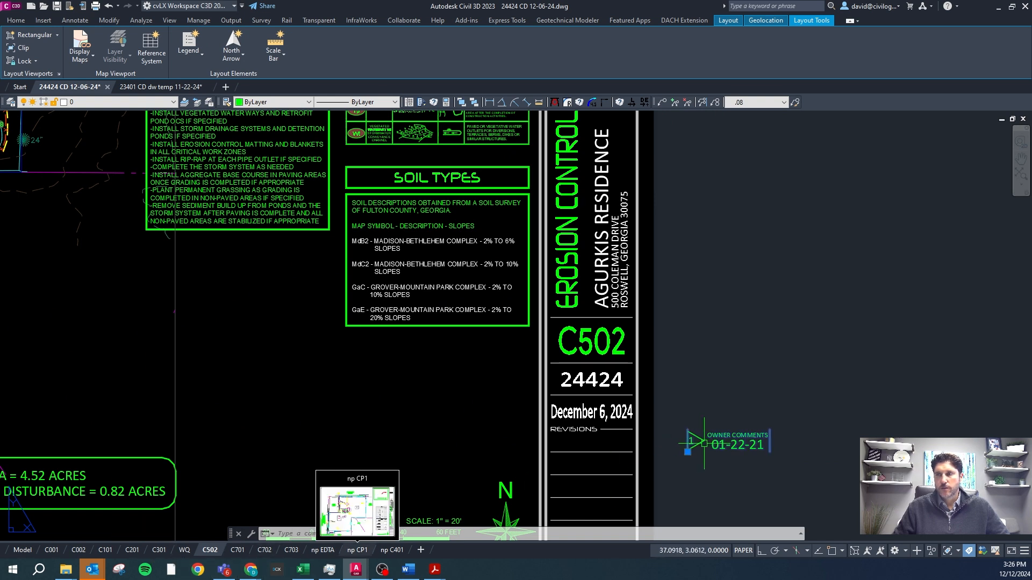
click(687, 452)
click(551, 452)
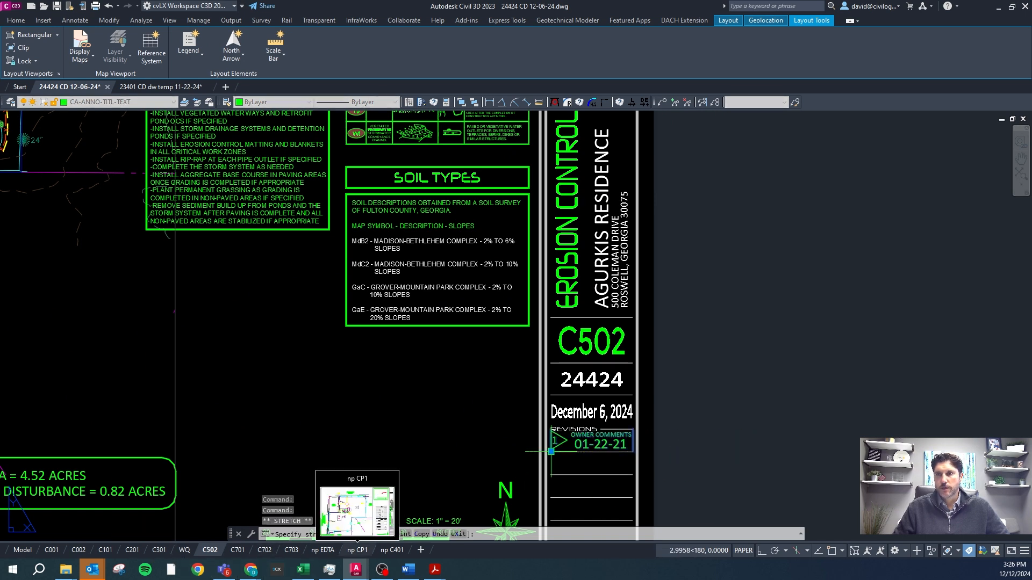
Snap the revision block's insertion point to the endpoint of the first revisions row line.
scroll(591, 446, up, 4)
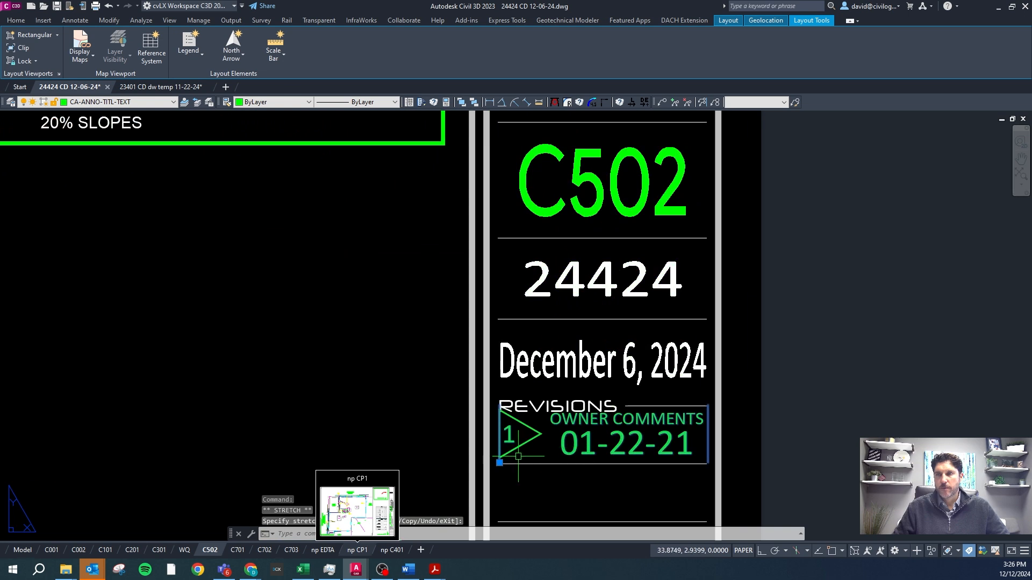
click(500, 462)
shift+right_click(534, 467)
key(e)
click(536, 466)
key(Escape)
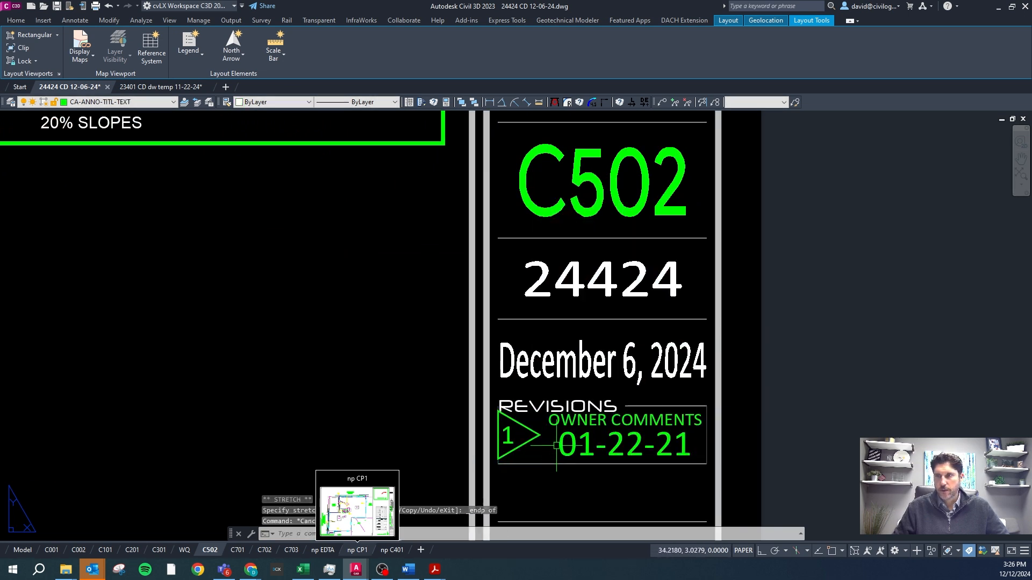
Examine the placed revision block and the engineer's seal and signature in the C502 titleblock.
click(587, 446)
scroll(585, 445, down, 4)
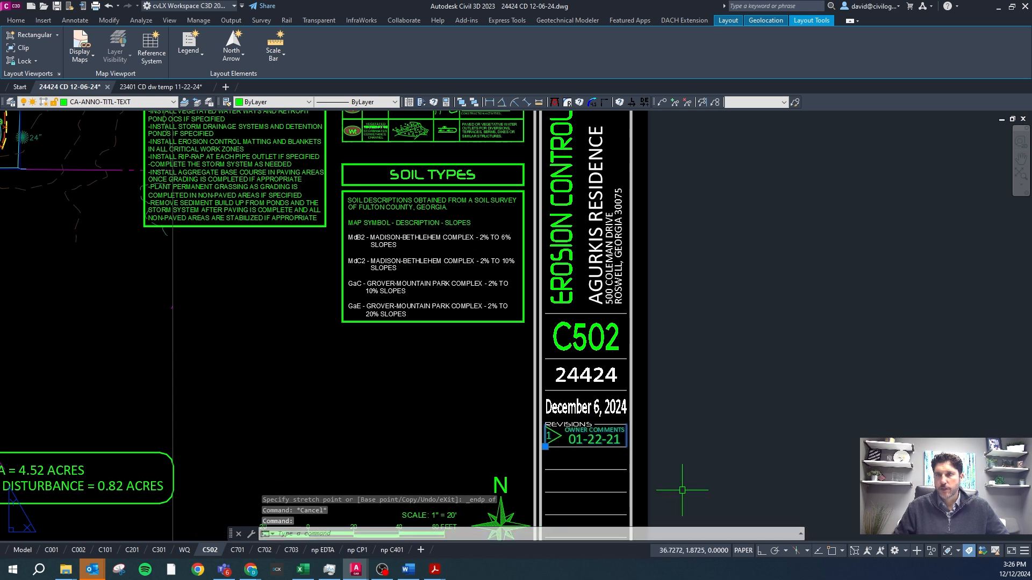
scroll(567, 460, down, 6)
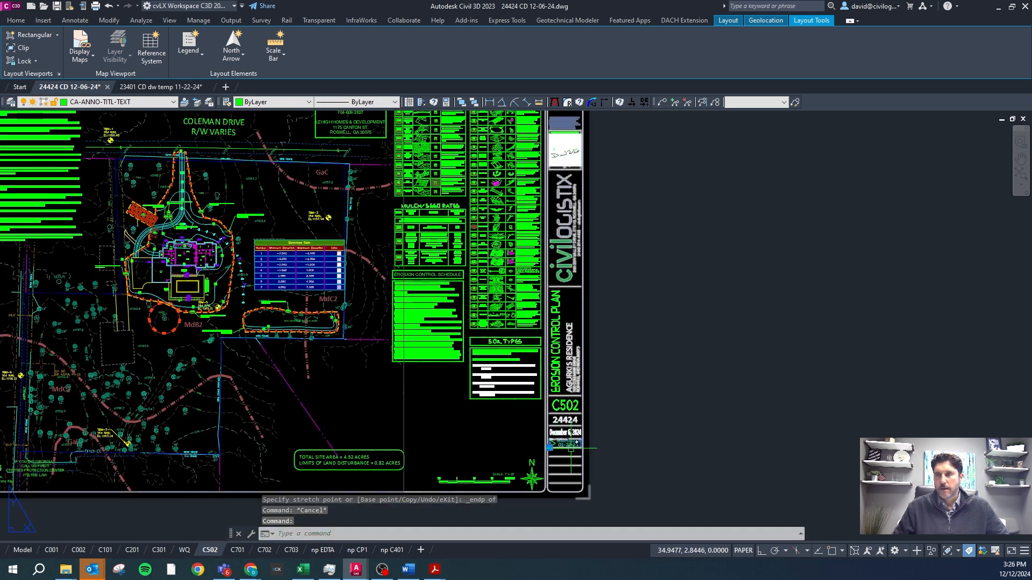
scroll(562, 260, up, 10)
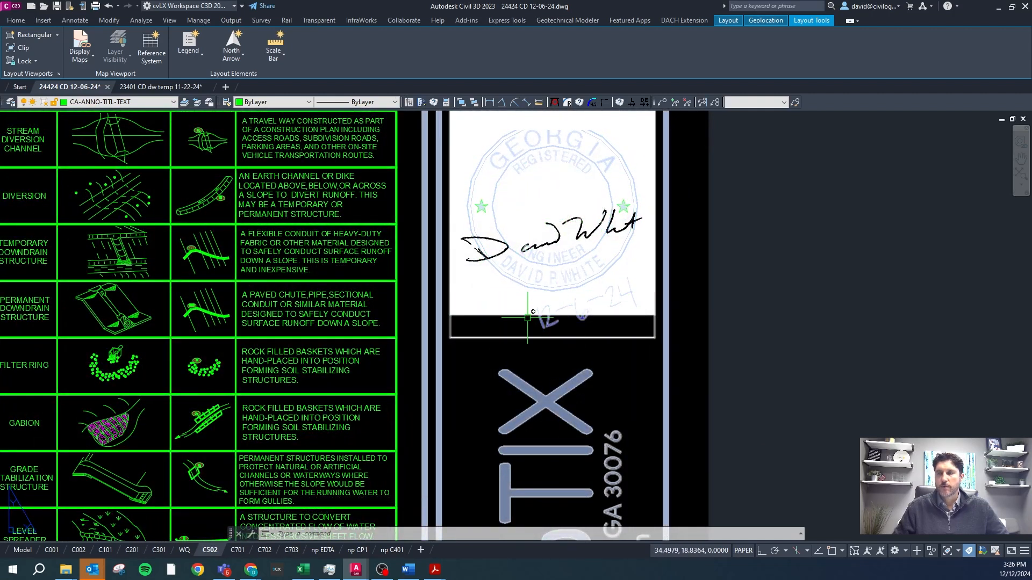
scroll(514, 258, down, 6)
scroll(512, 258, down, 2)
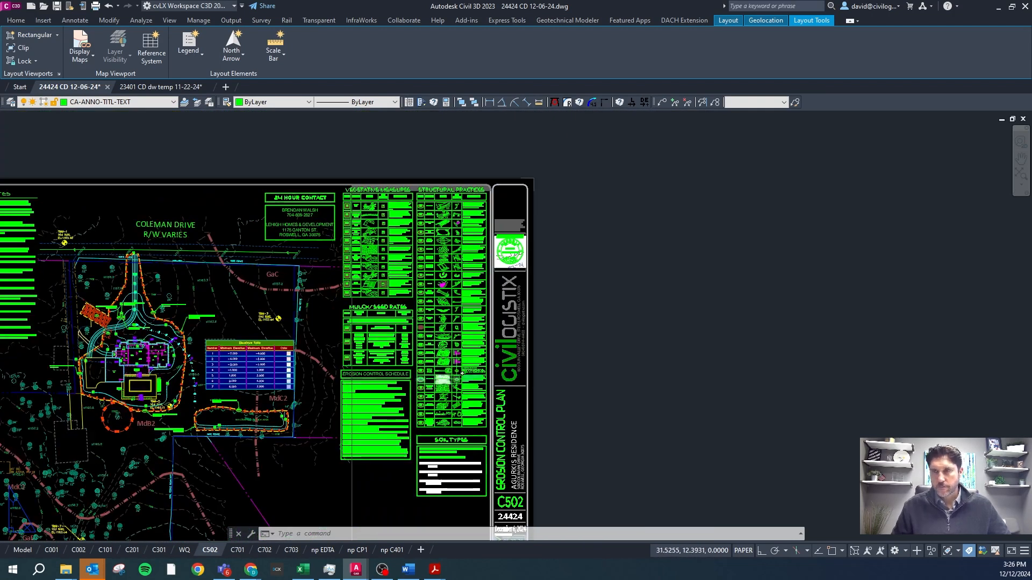
scroll(428, 446, down, 2)
scroll(438, 465, up, 2)
scroll(451, 472, up, 2)
key(Escape)
scroll(483, 460, down, 2)
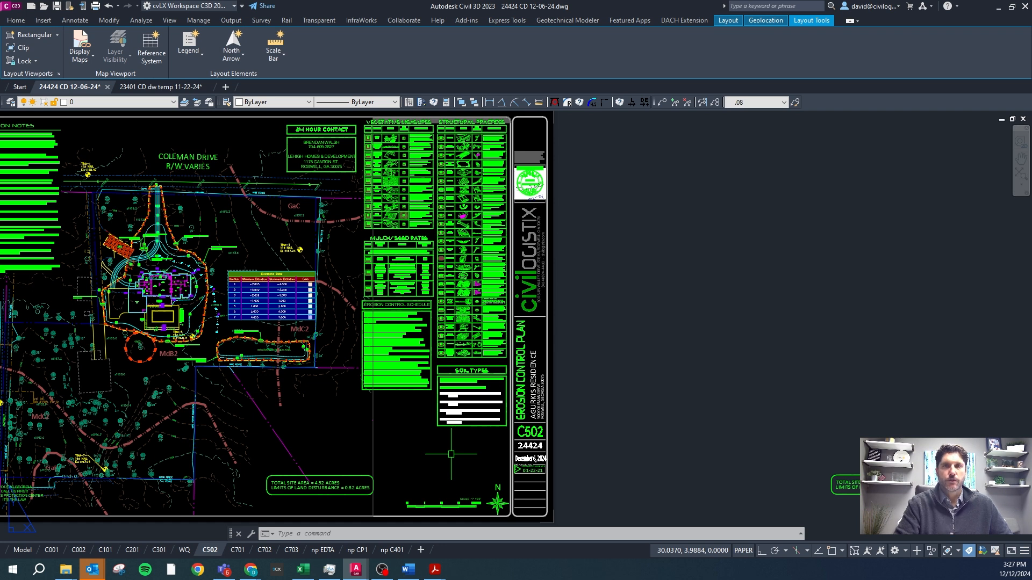
Review the revisions row and seal on the C502 sheet, and switch to the titleblock guidelines in Word.
scroll(528, 472, up, 6)
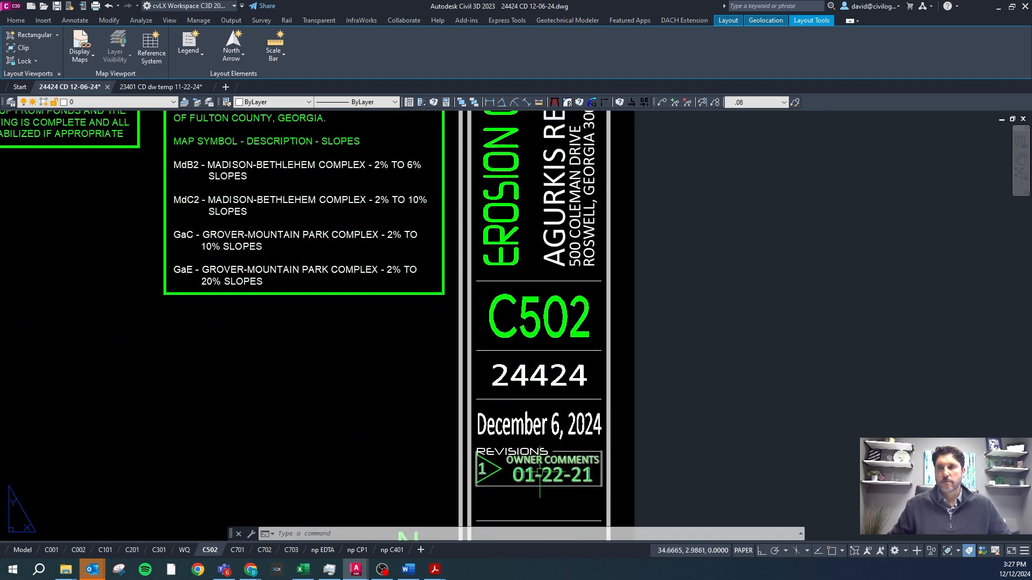
scroll(534, 462, down, 4)
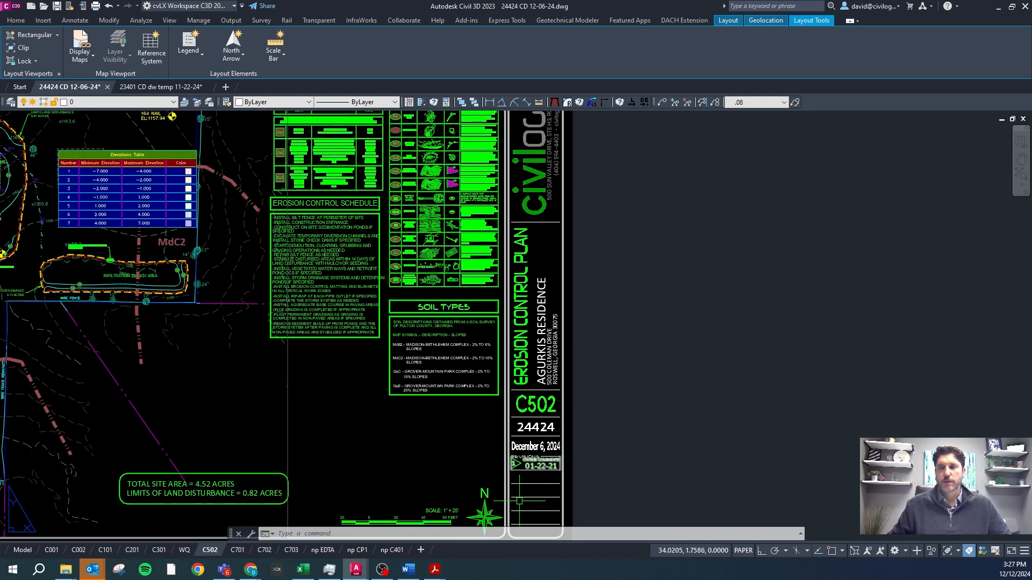
scroll(538, 465, down, 2)
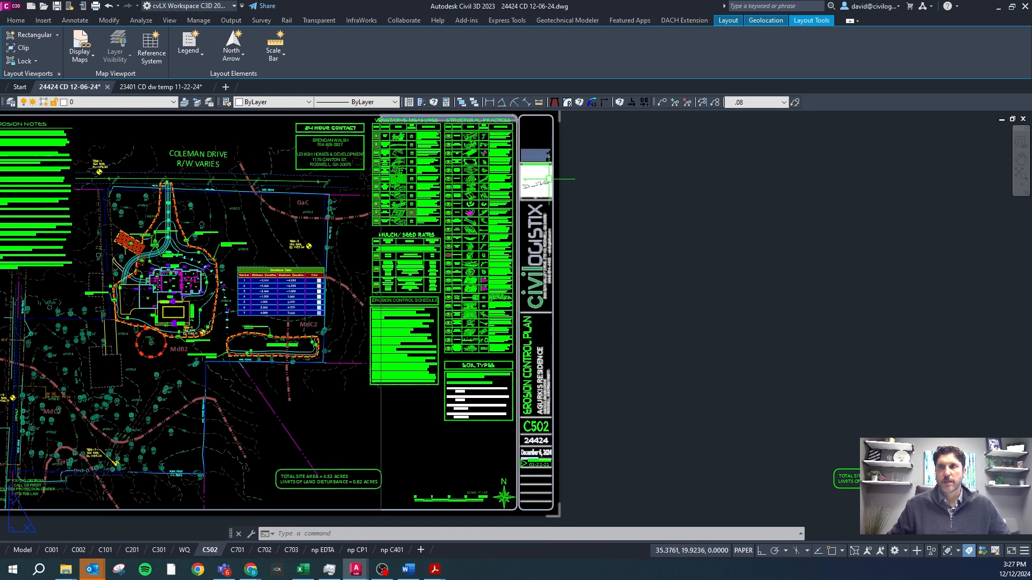
scroll(561, 239, down, 2)
scroll(429, 298, up, 2)
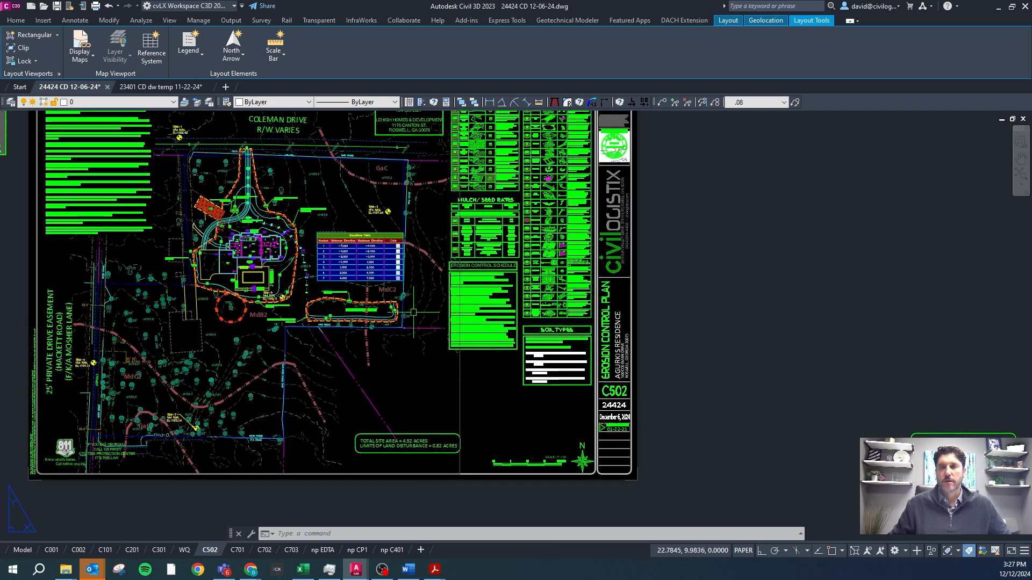
click(408, 570)
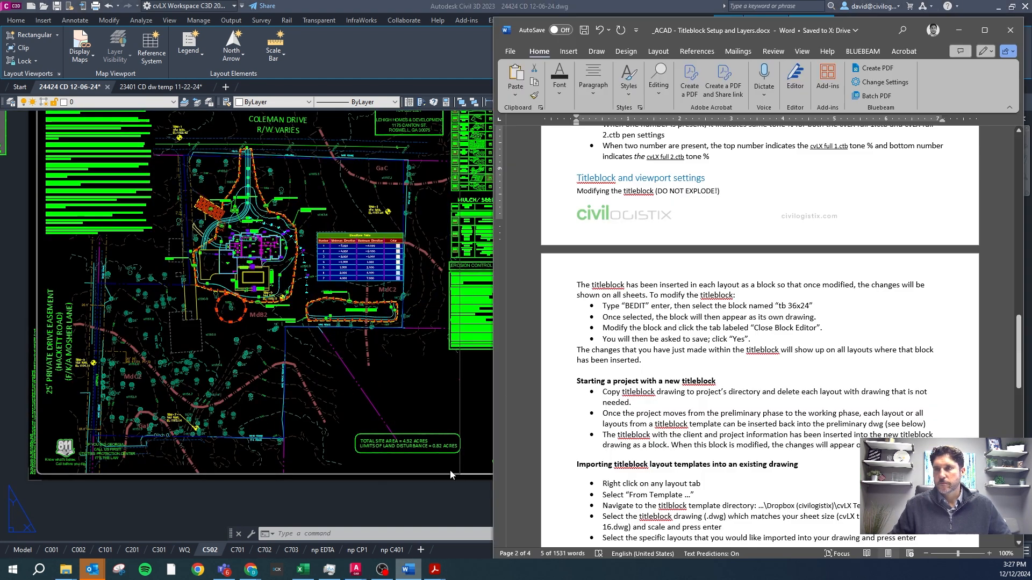
Review the layout template import, Viewport Scaling and Viewport Commands guidelines in the Word document.
scroll(679, 330, down, 6)
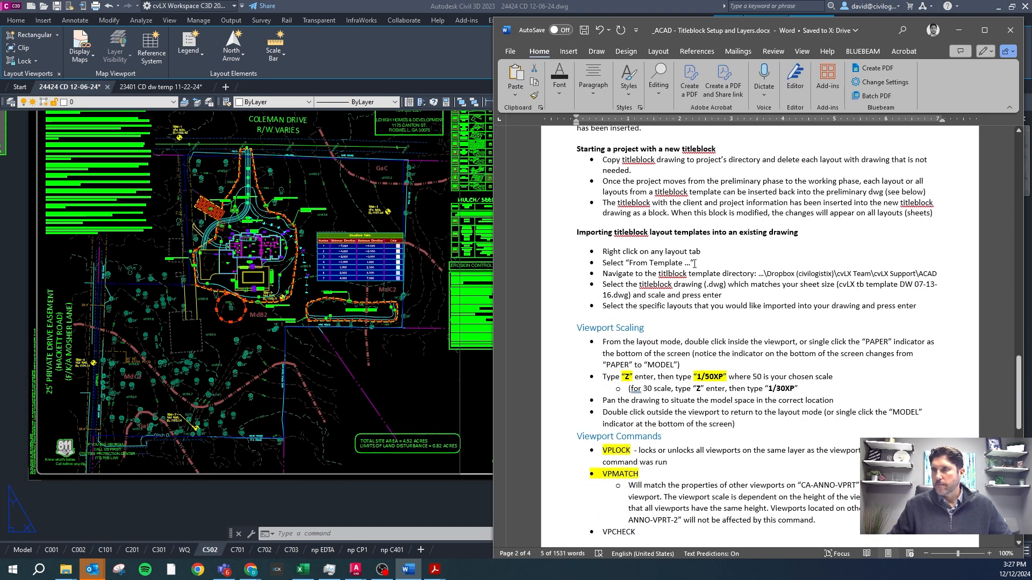
scroll(687, 266, down, 2)
scroll(674, 353, down, 1)
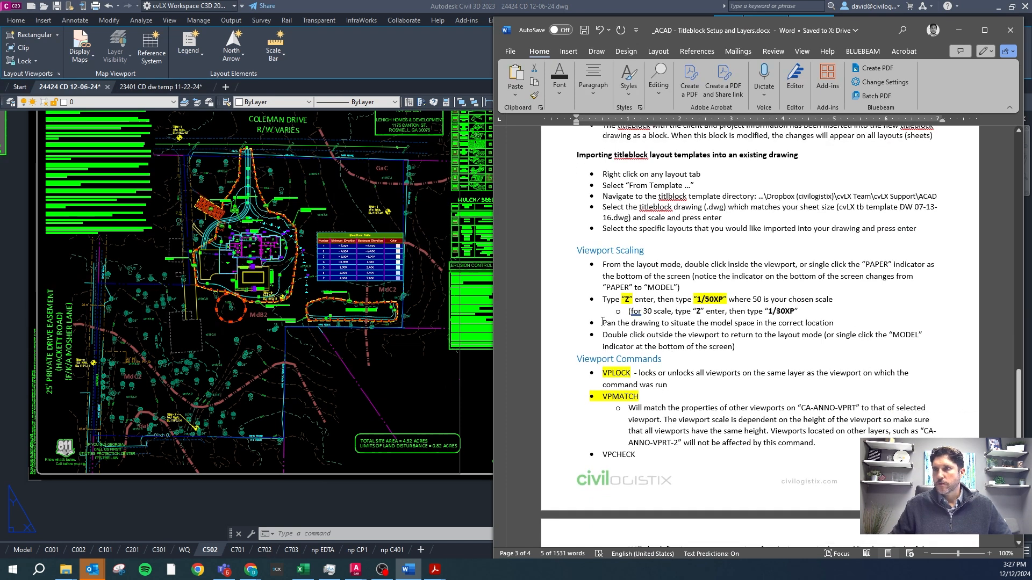
Switch to Civil 3D and unlock the display of the main viewport on the C502 sheet.
click(444, 405)
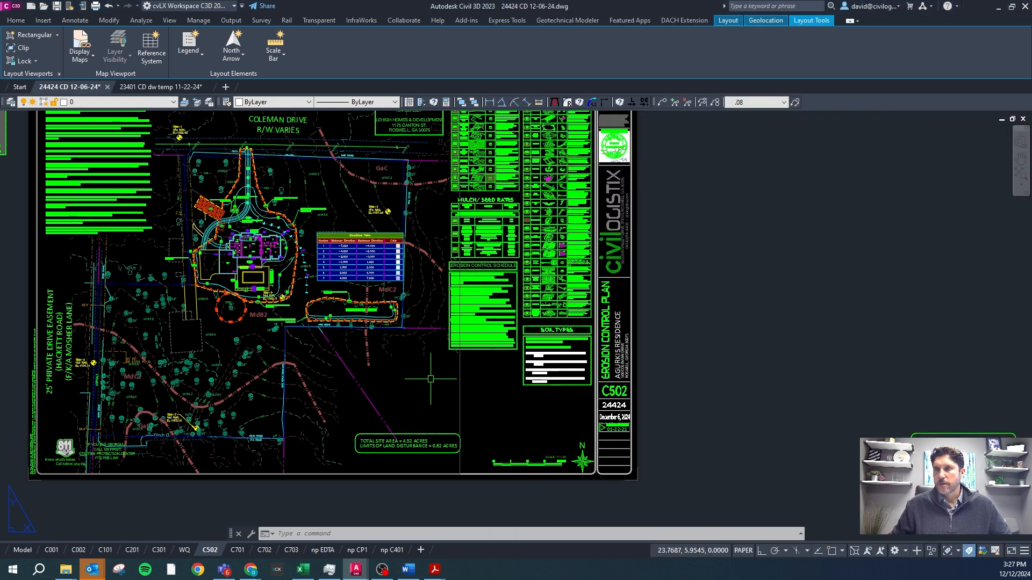
click(458, 383)
click(1008, 296)
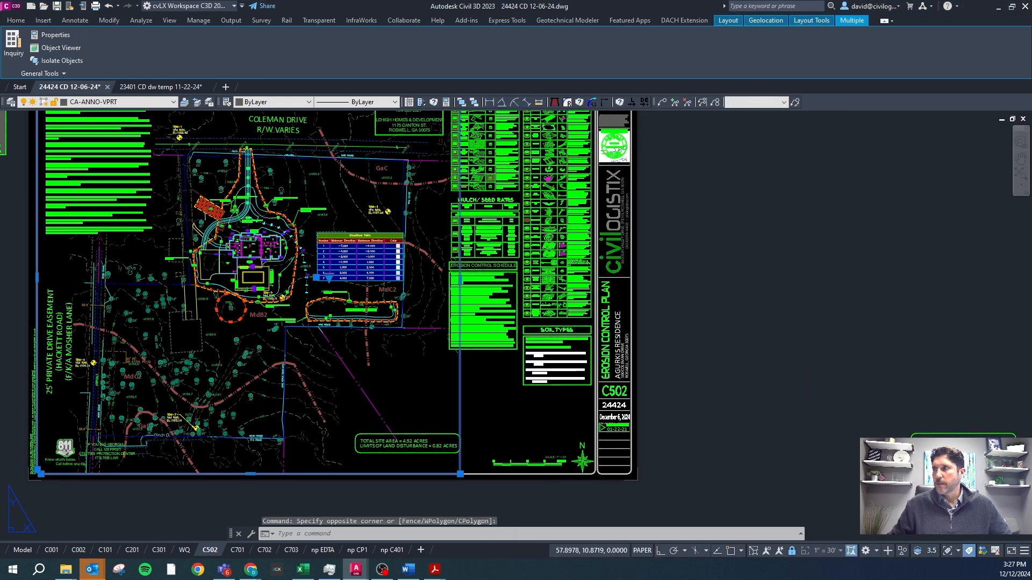
key(ctrl+1)
click(769, 215)
click(770, 215)
click(765, 236)
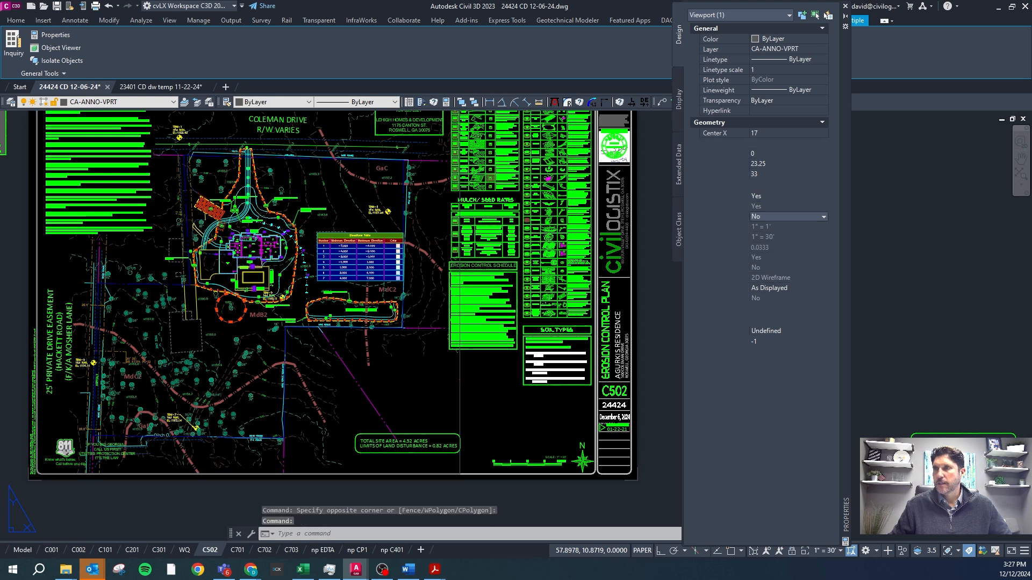
Activate model space inside the C502 viewport and zoom its view off the standard scale.
scroll(396, 355, down, 2)
scroll(377, 345, up, 2)
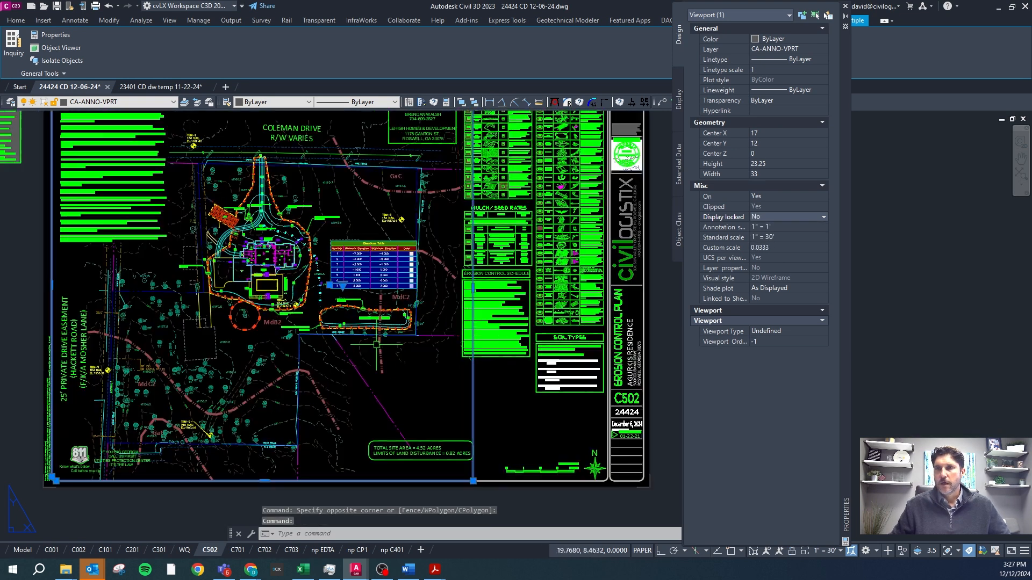
double_click(376, 345)
scroll(376, 345, down, 2)
scroll(168, 307, up, 2)
scroll(364, 330, up, 2)
scroll(364, 332, down, 2)
key(Escape)
key(Escape)
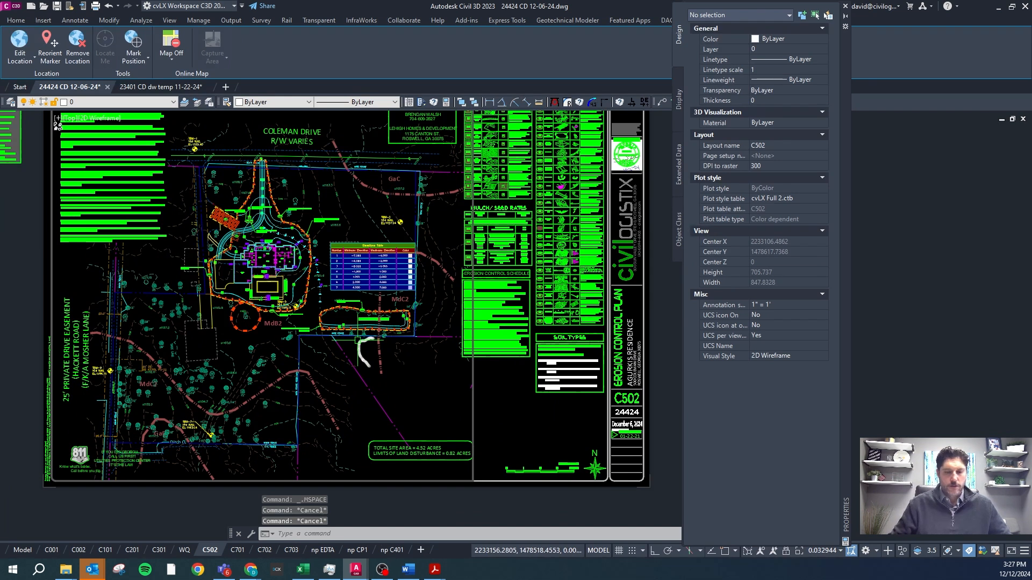
Scale the active C502 viewport to 1/30xp with the Zoom command and return to paper space.
text(z)
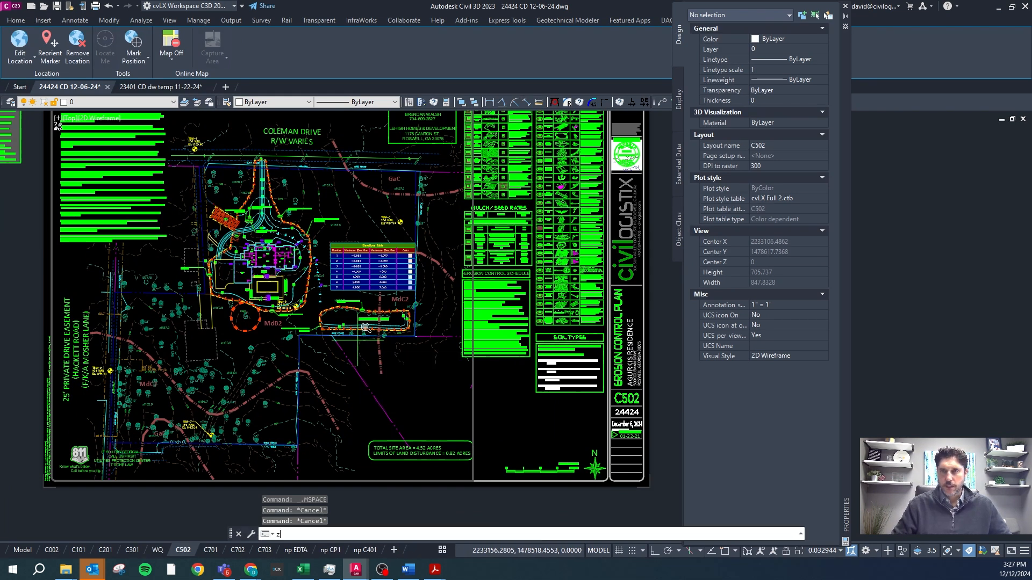
key(Return)
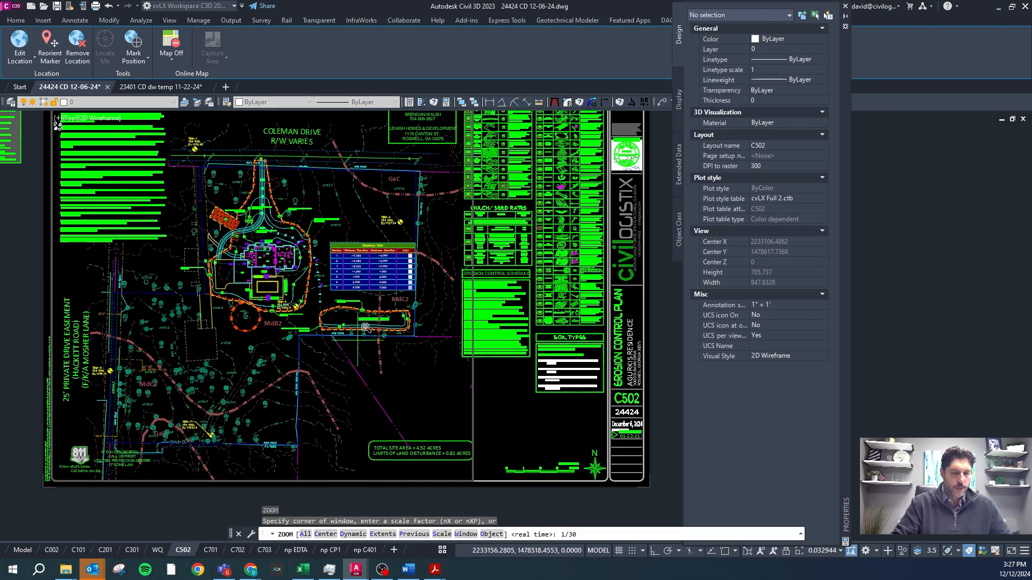
key(Return)
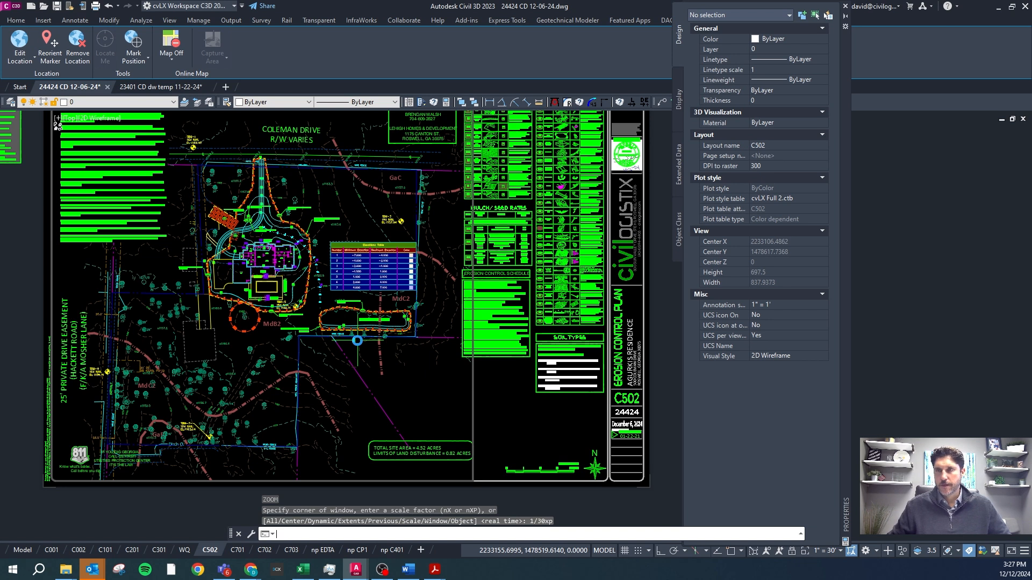
double_click(480, 373)
Set the C502 viewport's standard scale to 1" = 40' in its properties.
click(481, 372)
click(450, 380)
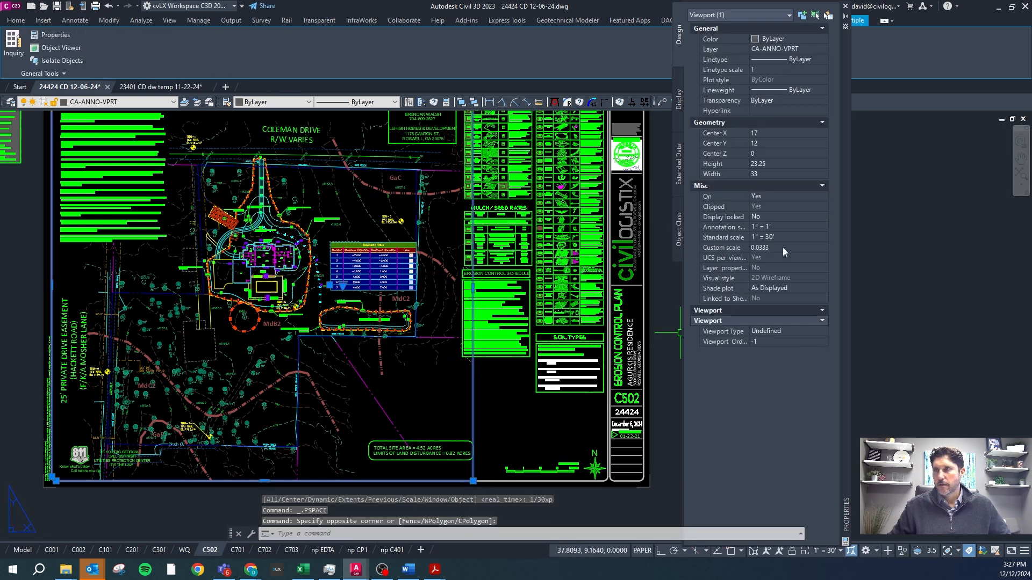
click(785, 235)
click(786, 234)
click(785, 257)
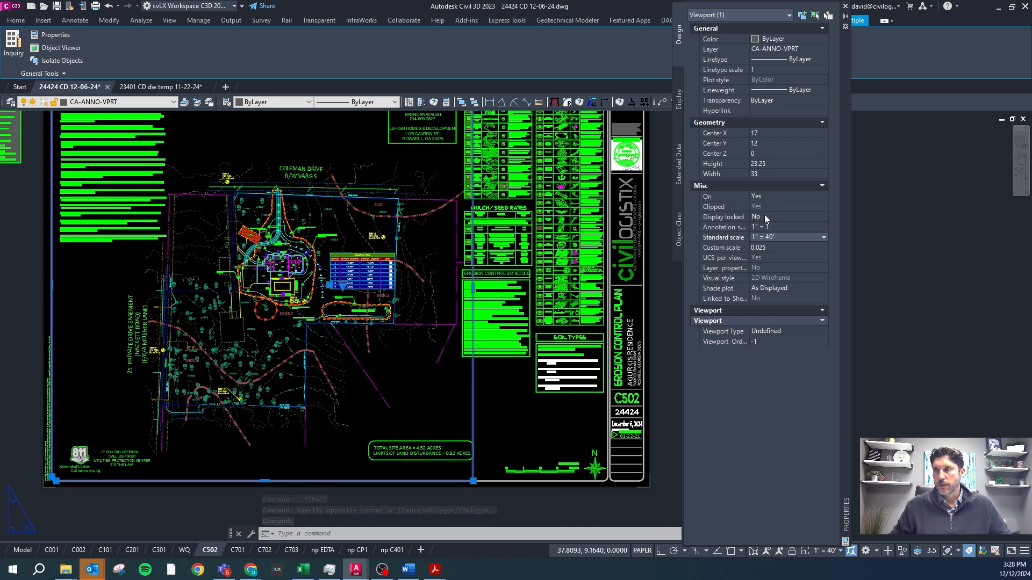
key(Escape)
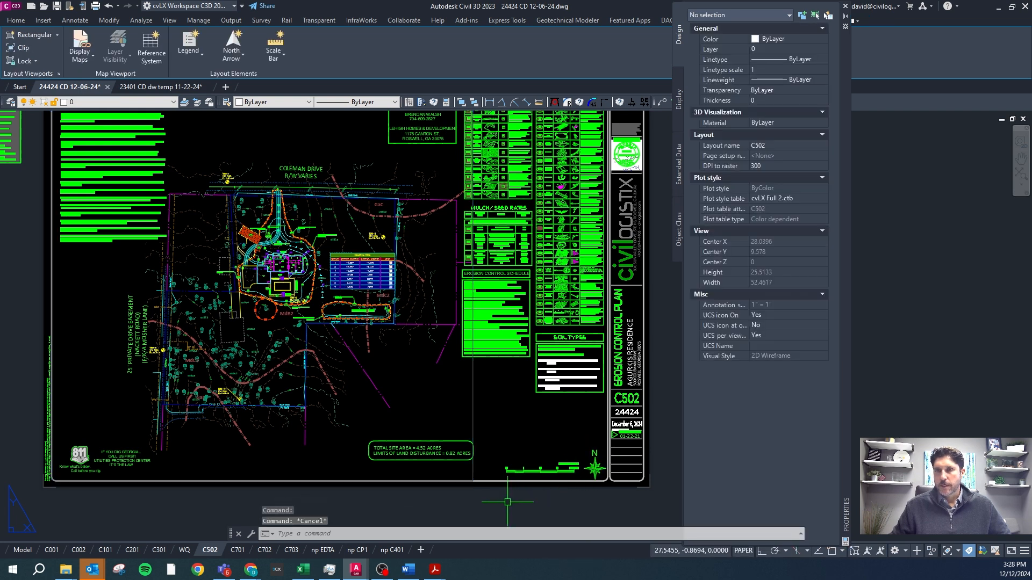
Compare sheets C301 and C502, and run VPMATCH on the C301 viewport to match the other sheets' viewports to it.
click(162, 553)
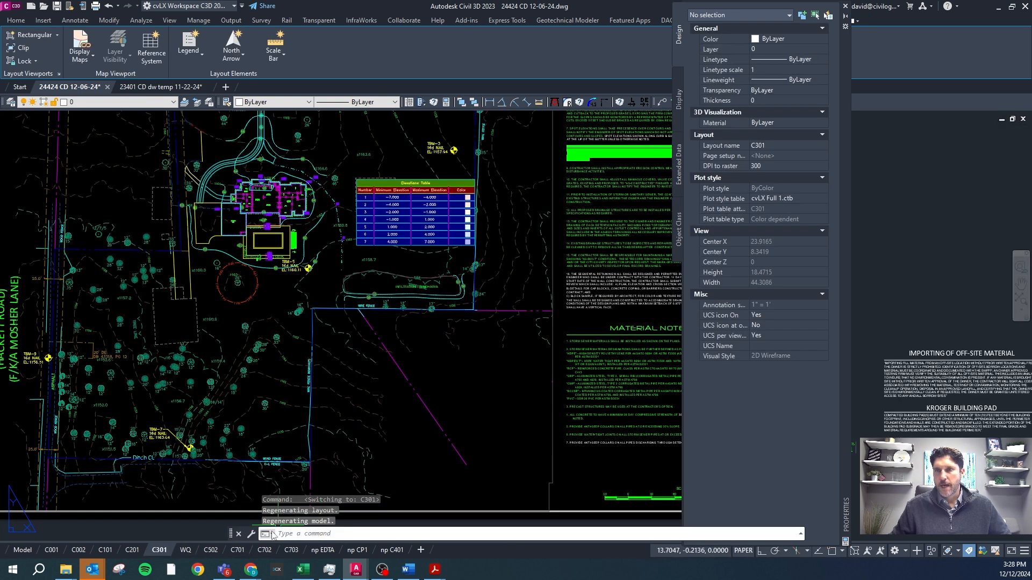
click(217, 551)
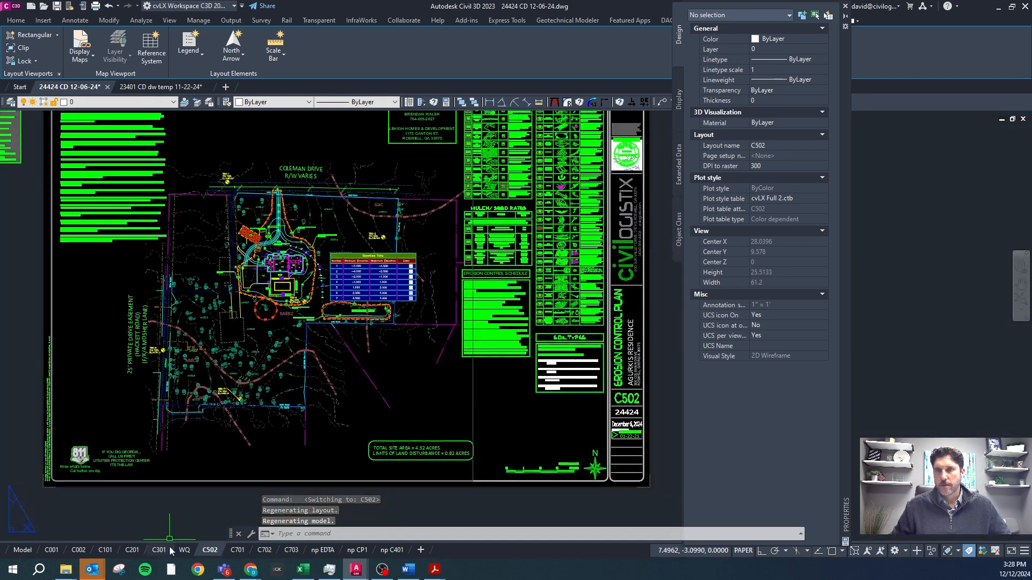
click(159, 551)
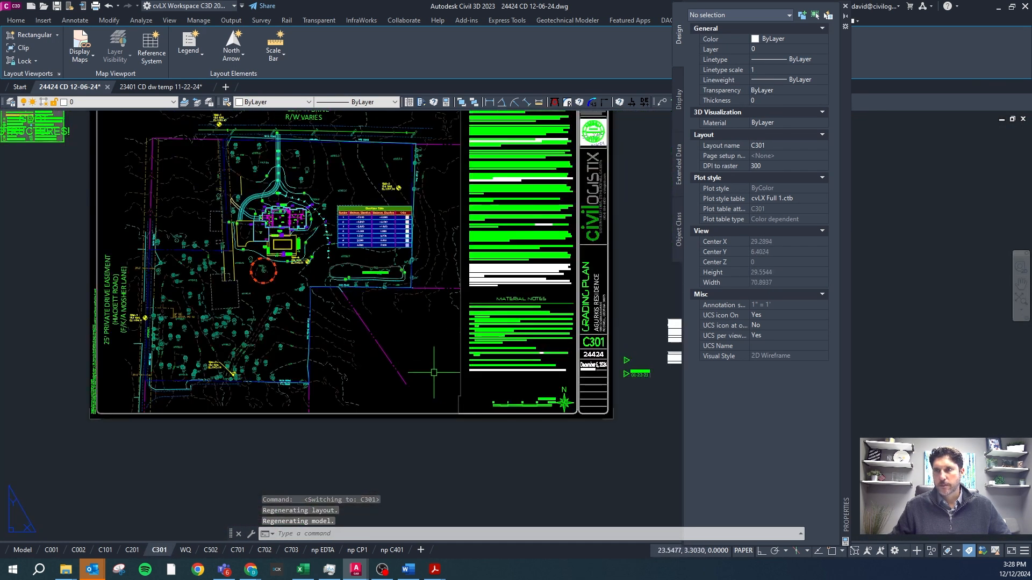
scroll(440, 375, up, 2)
key(Escape)
click(488, 391)
click(444, 391)
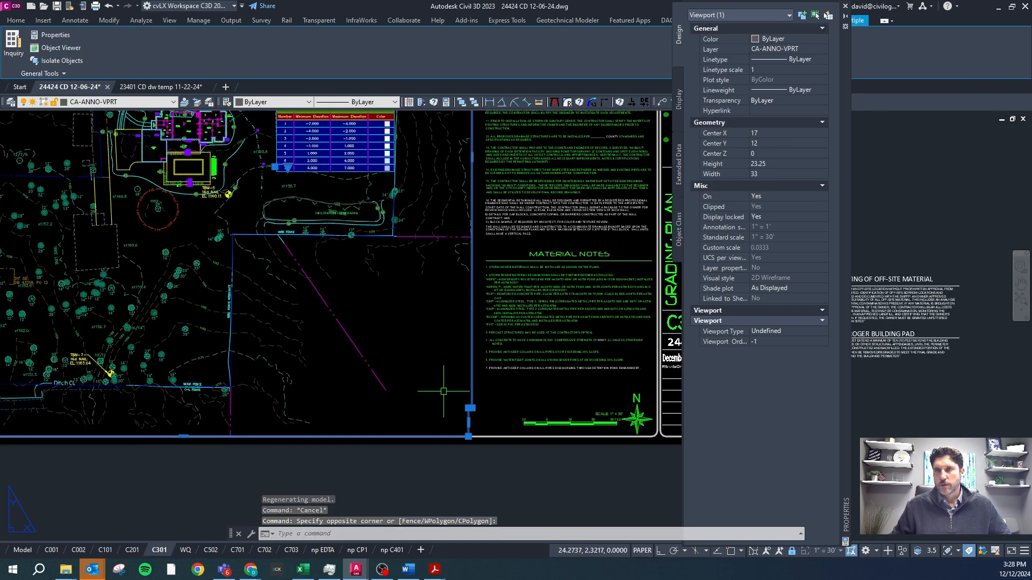
text(vpma)
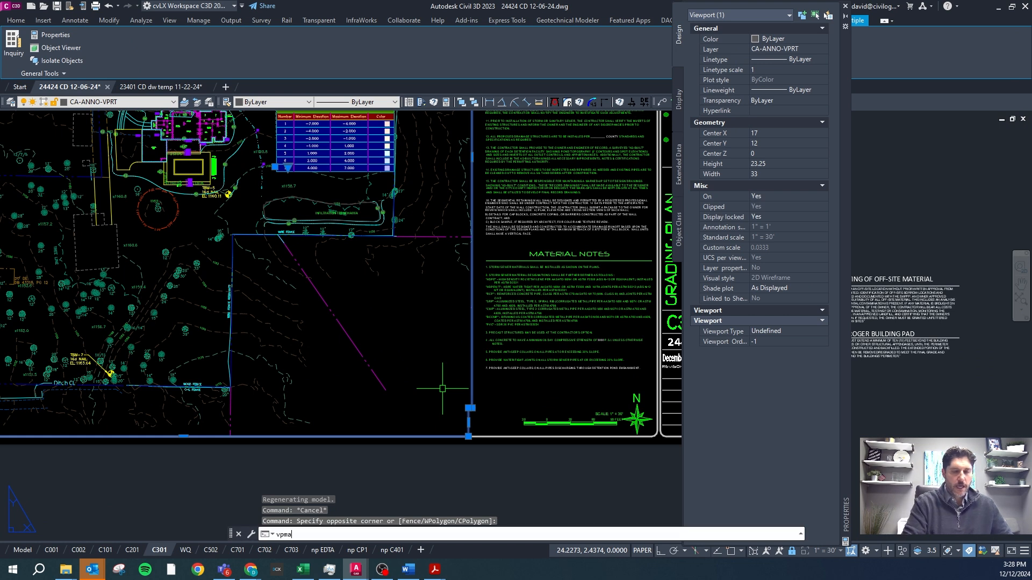
text(tch)
key(Return)
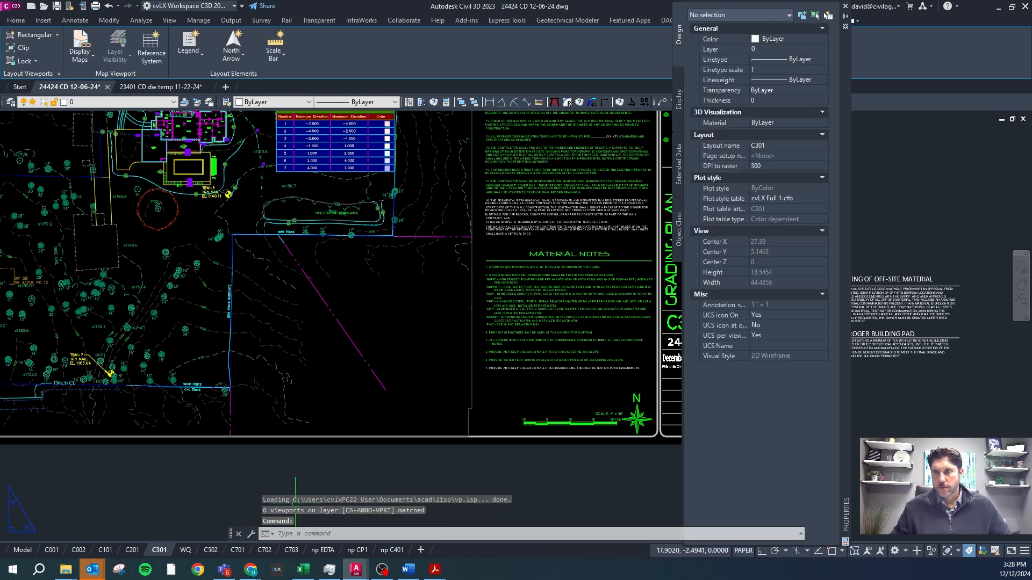
Return to sheet C502 and lock the display of its main viewport.
click(212, 552)
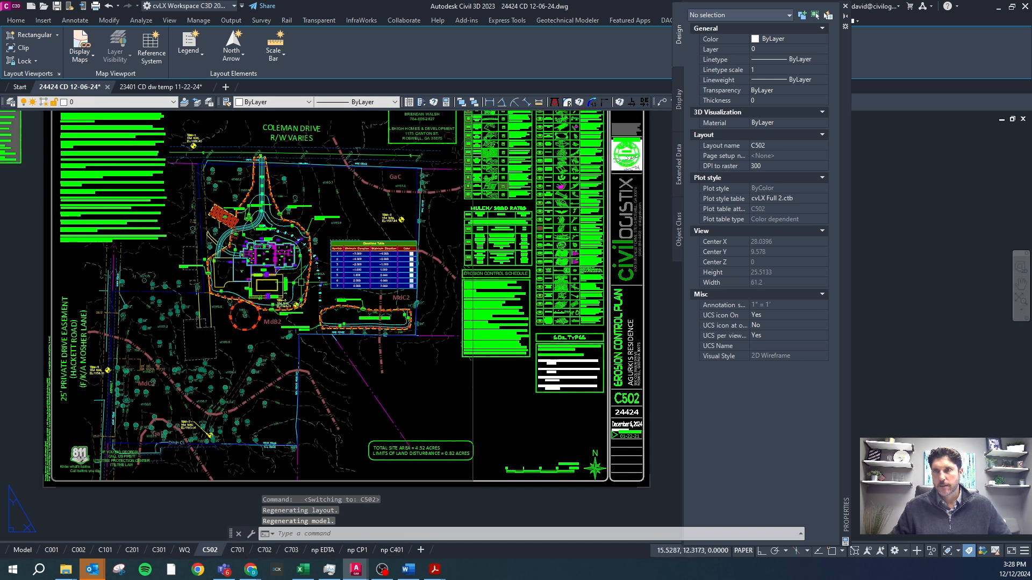
click(473, 413)
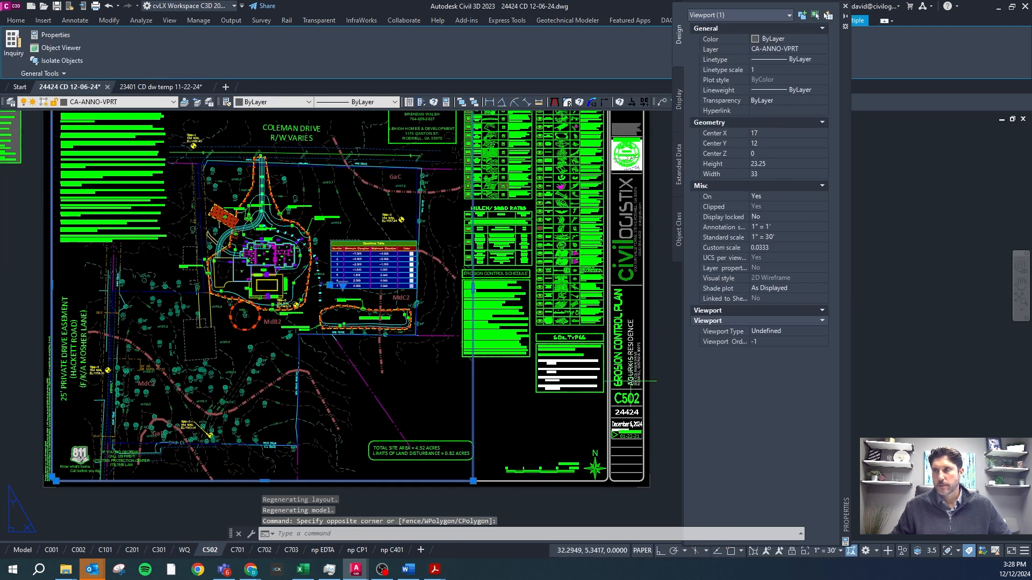
click(766, 215)
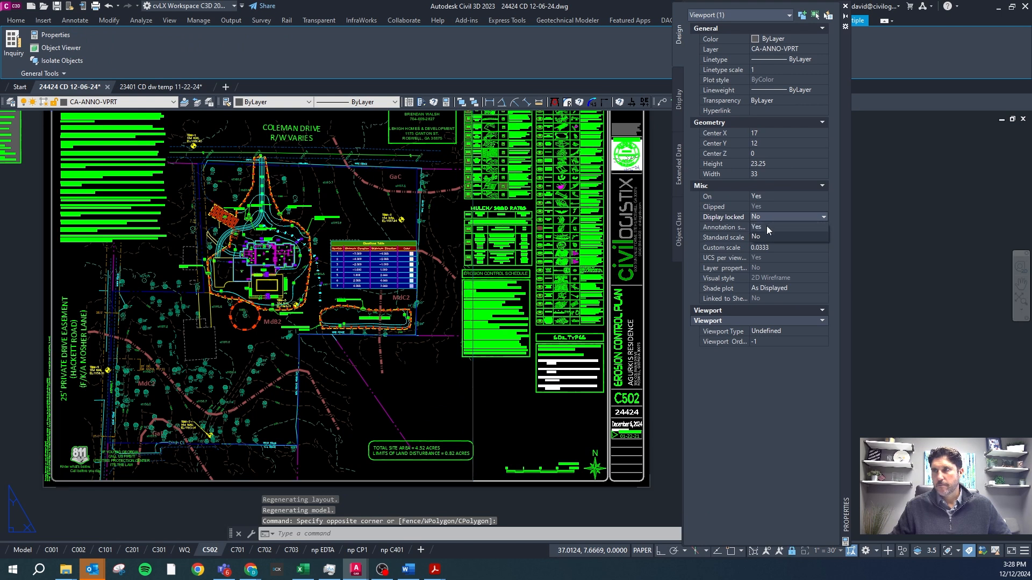
click(767, 226)
double_click(508, 388)
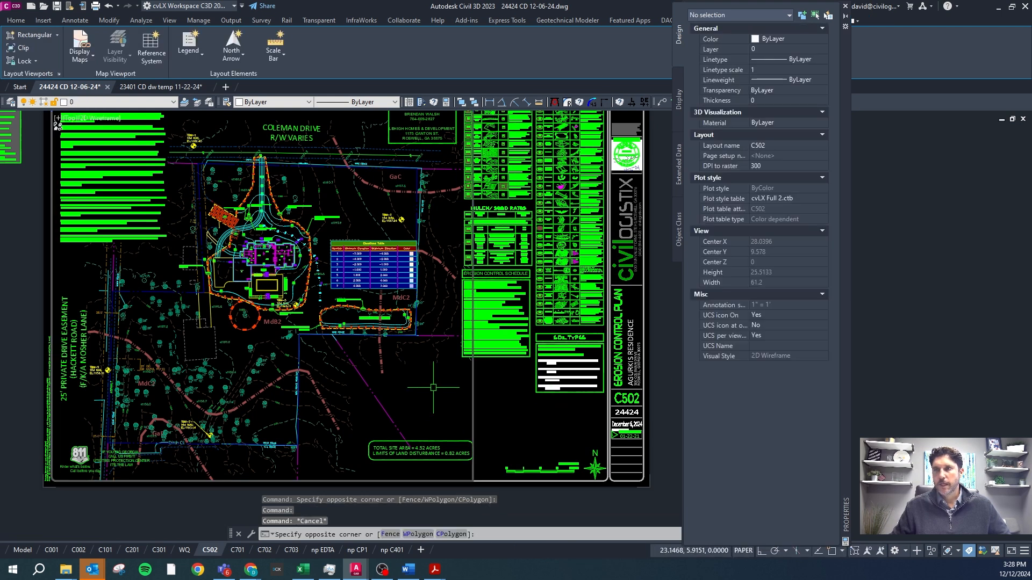
Open sheet C201 and run the VPRECT command on its main viewport.
scroll(431, 386, down, 5)
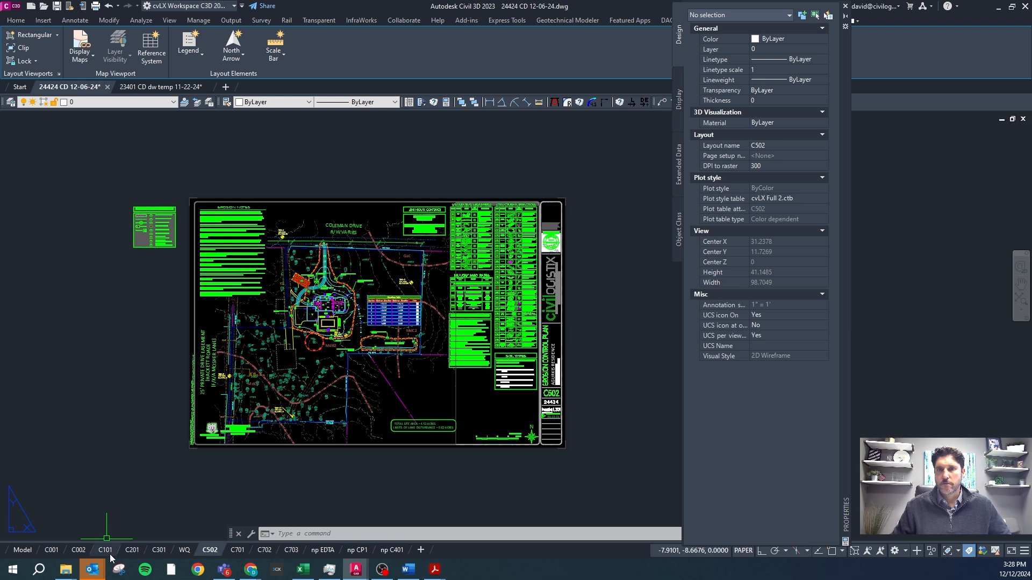
click(134, 551)
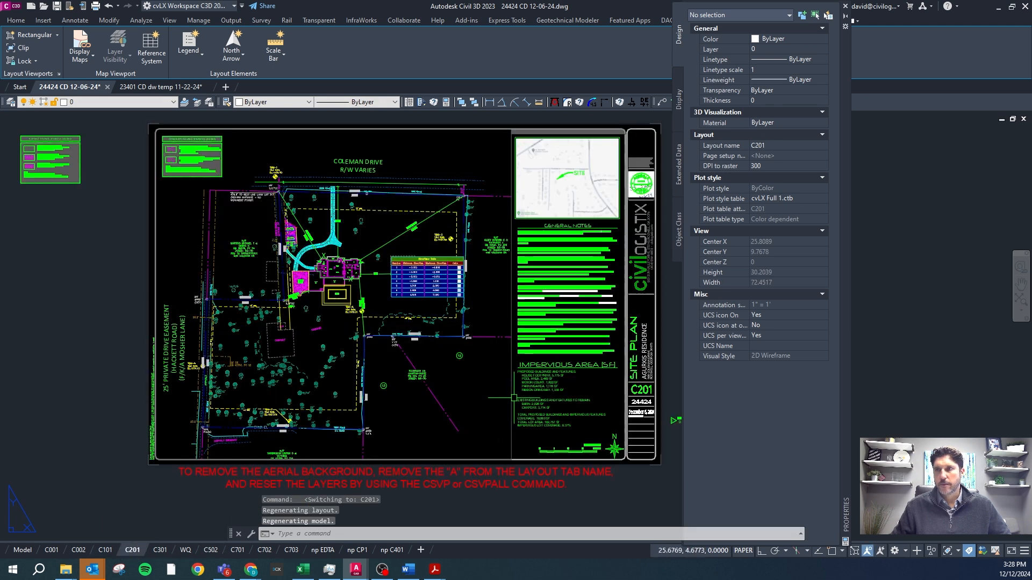
click(520, 439)
click(500, 440)
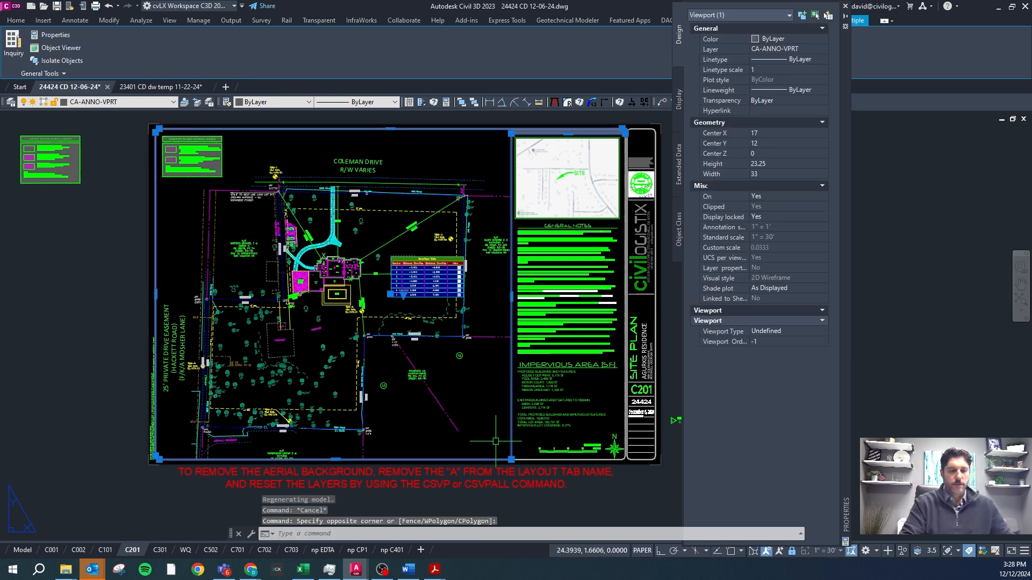
text(VPRe)
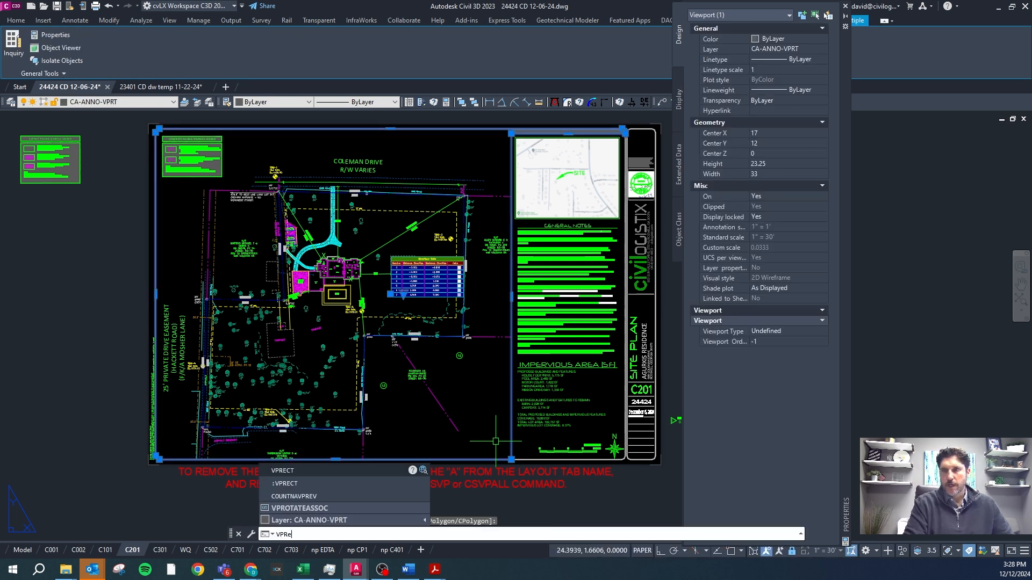
key(Return)
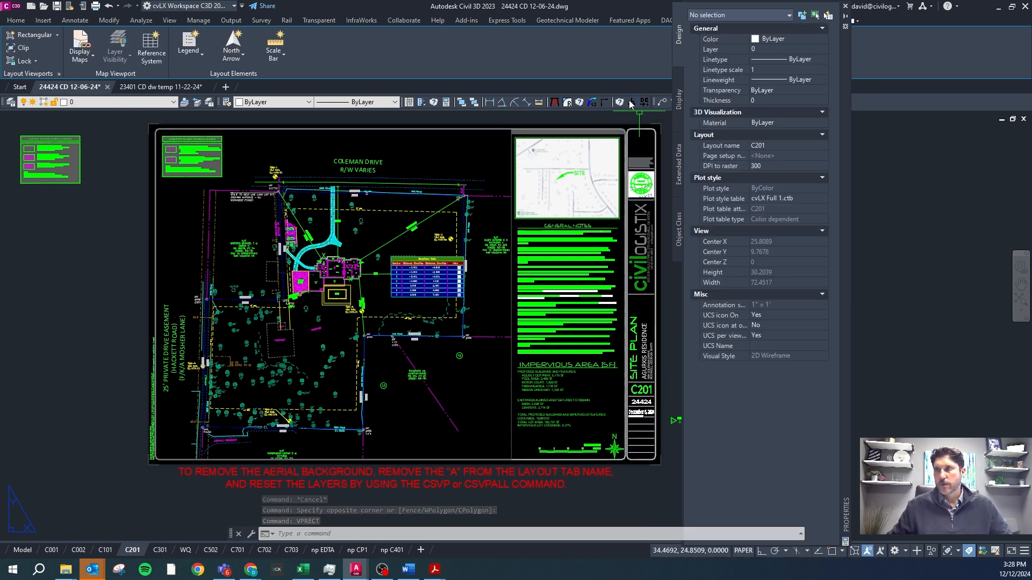
Select the main C201 viewport and examine its corner above the vicinity map.
scroll(632, 127, up, 4)
click(598, 154)
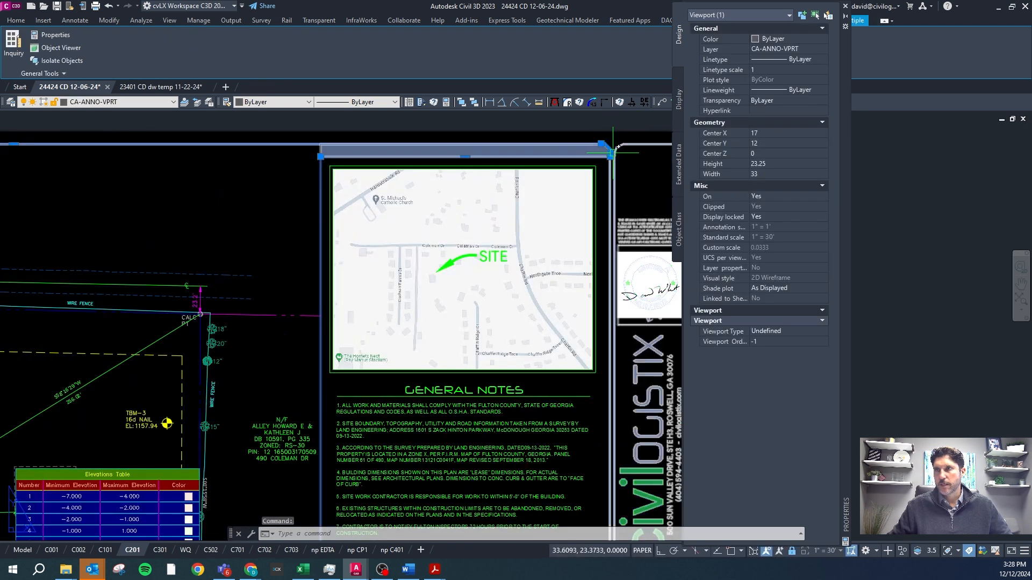
scroll(612, 182, down, 5)
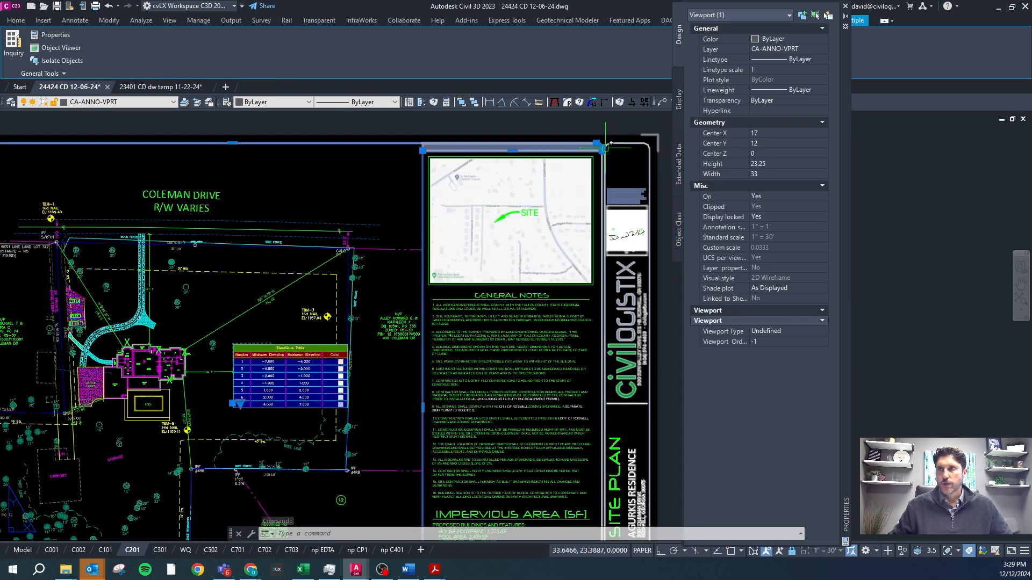
scroll(604, 144, down, 2)
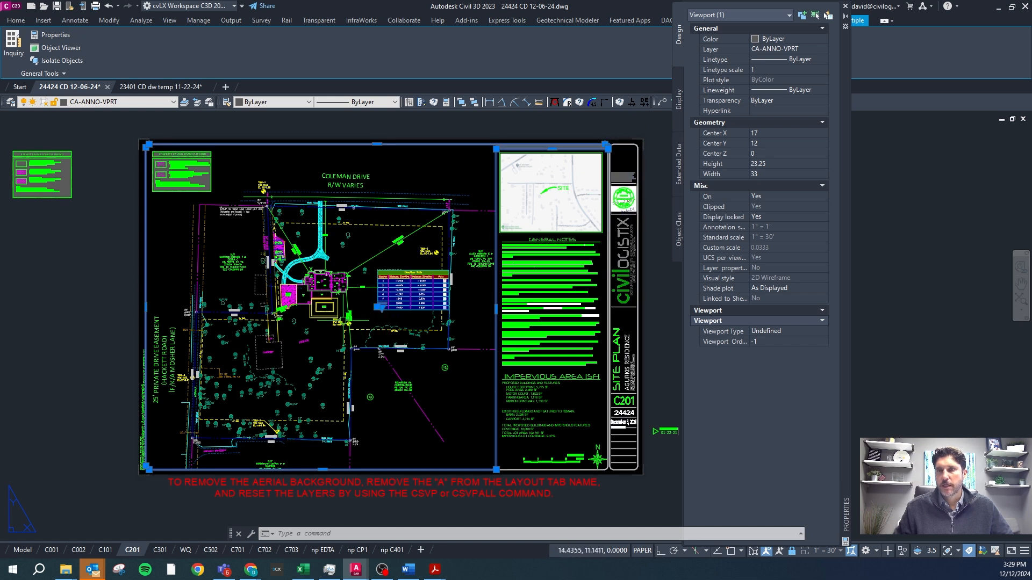
Turn on Ortho and stretch the C201 viewport's edge beside the general notes, placing it just short of the notes column.
click(495, 309)
key(F8)
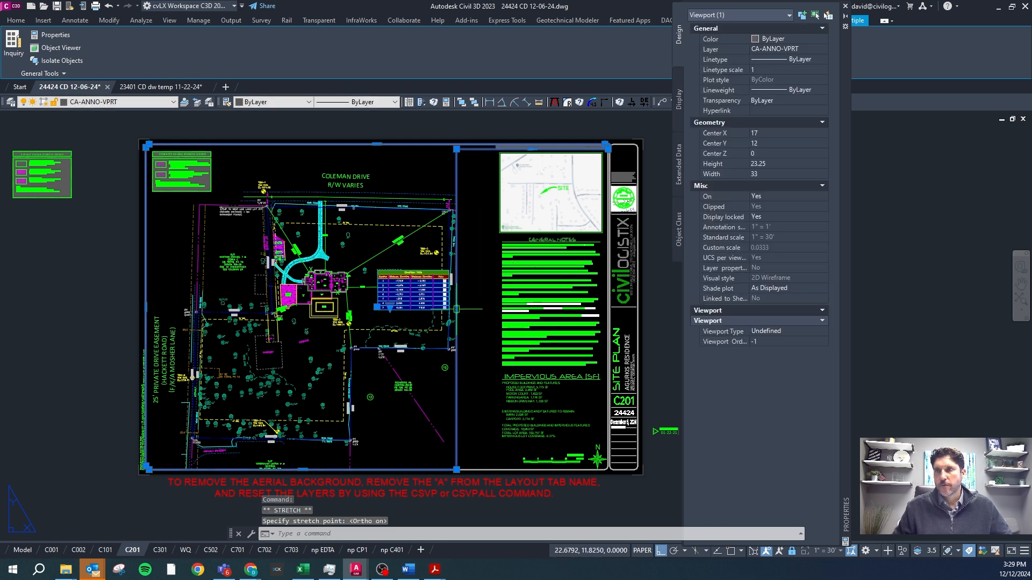
click(502, 309)
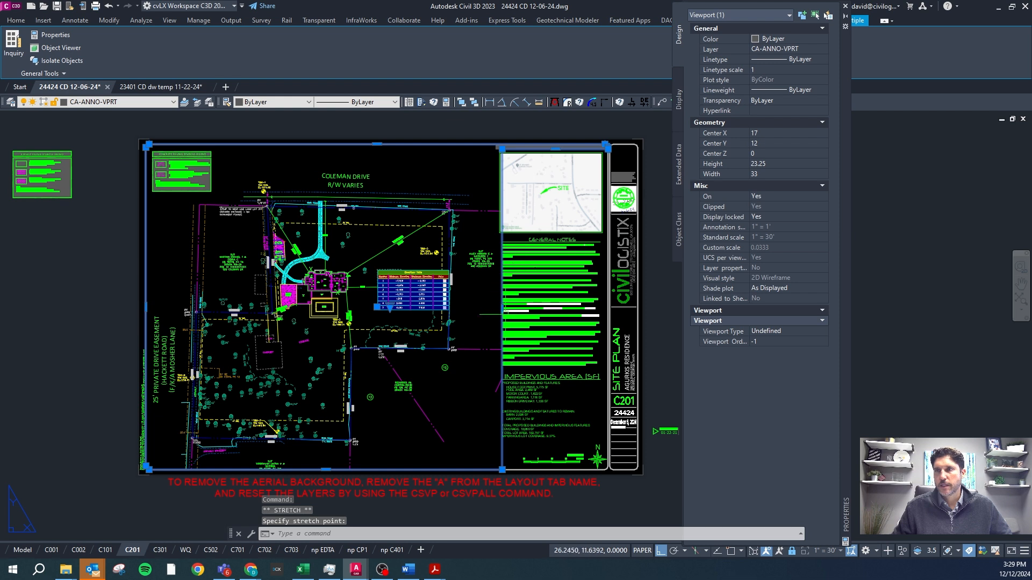
click(502, 309)
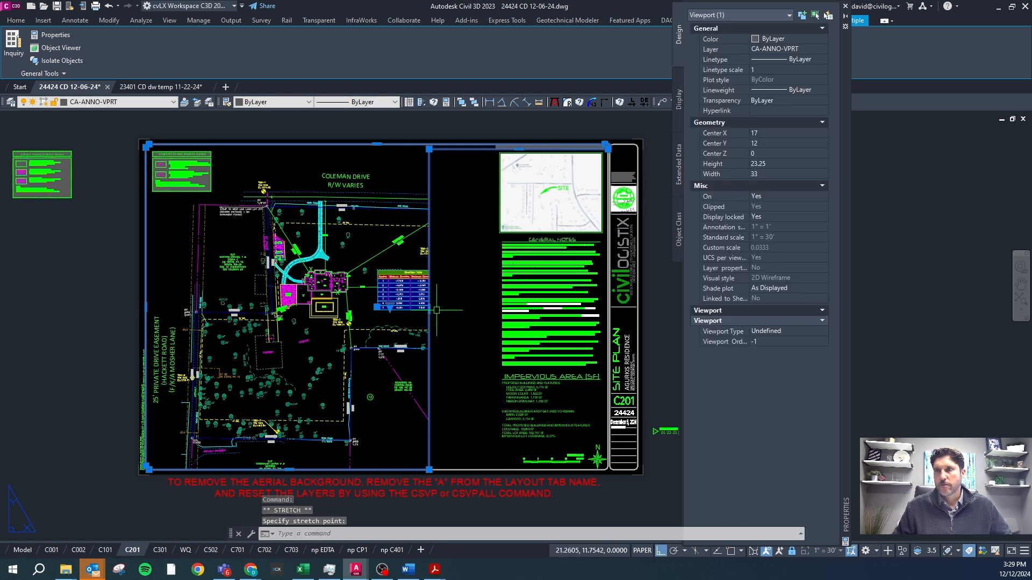
click(498, 309)
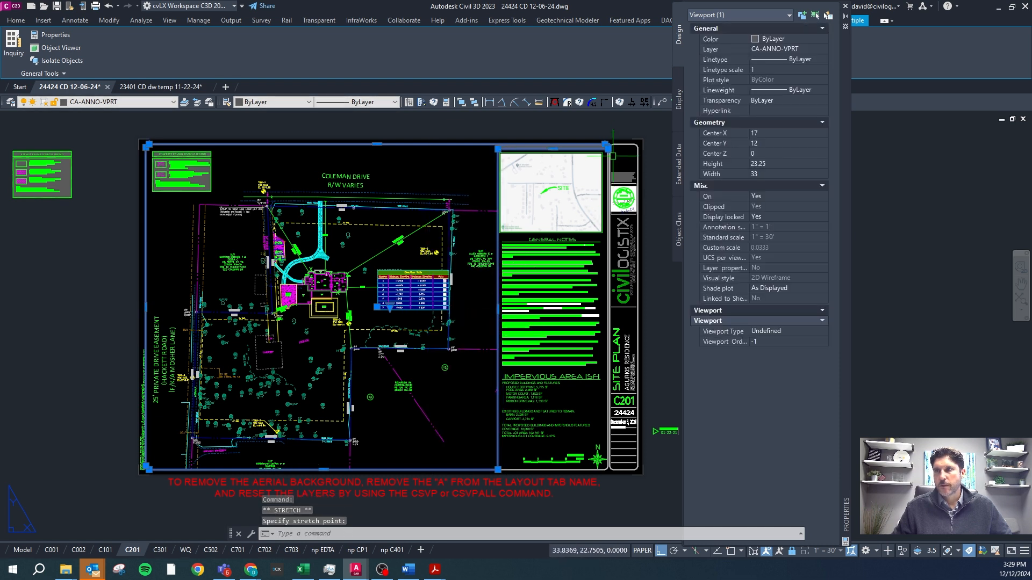
Deselect the C201 viewport, switch to model space and select the viewport rectangle drawn around the site.
key(Escape)
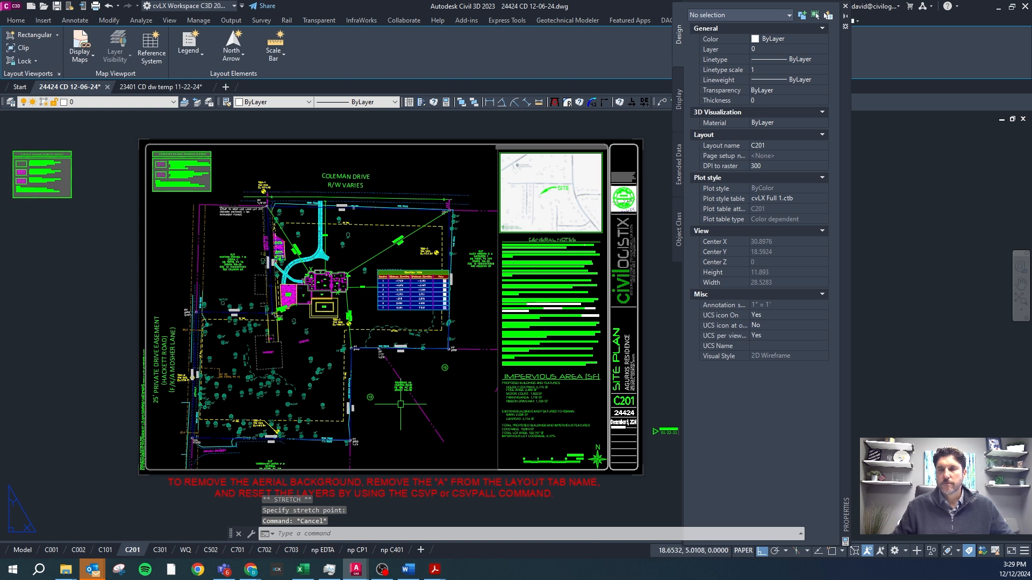
click(498, 443)
click(23, 550)
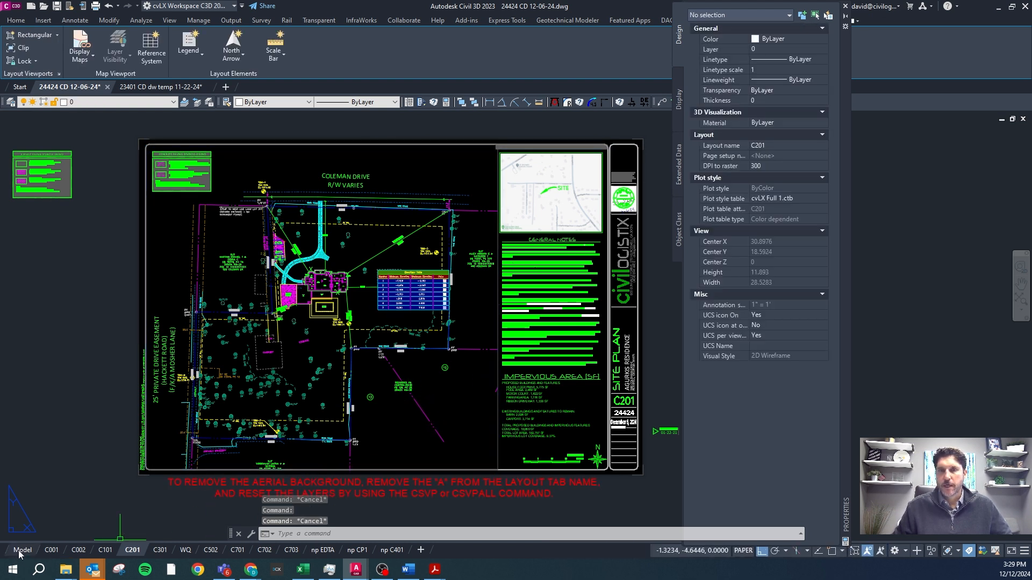
scroll(394, 301, up, 2)
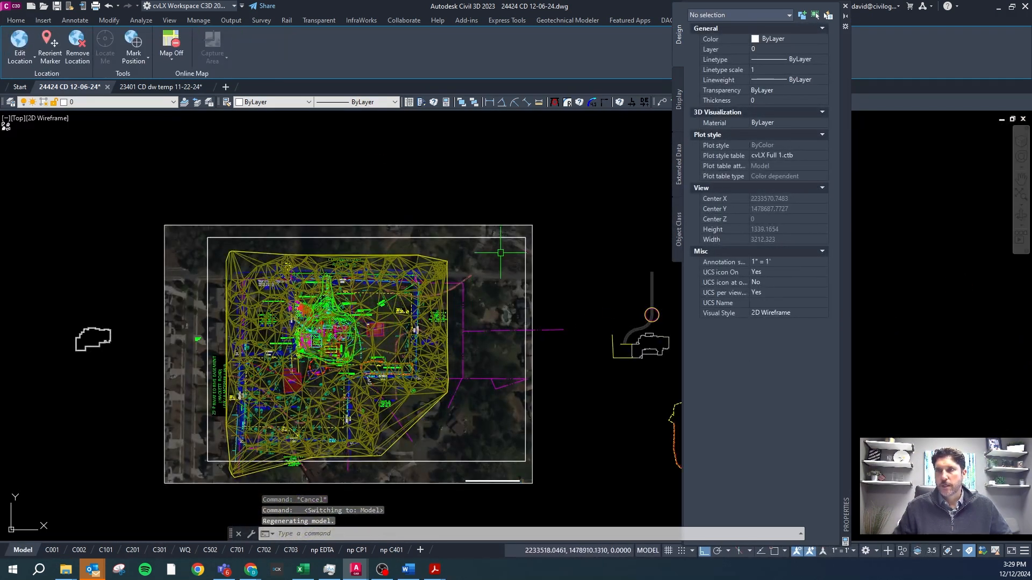
key(Escape)
click(511, 238)
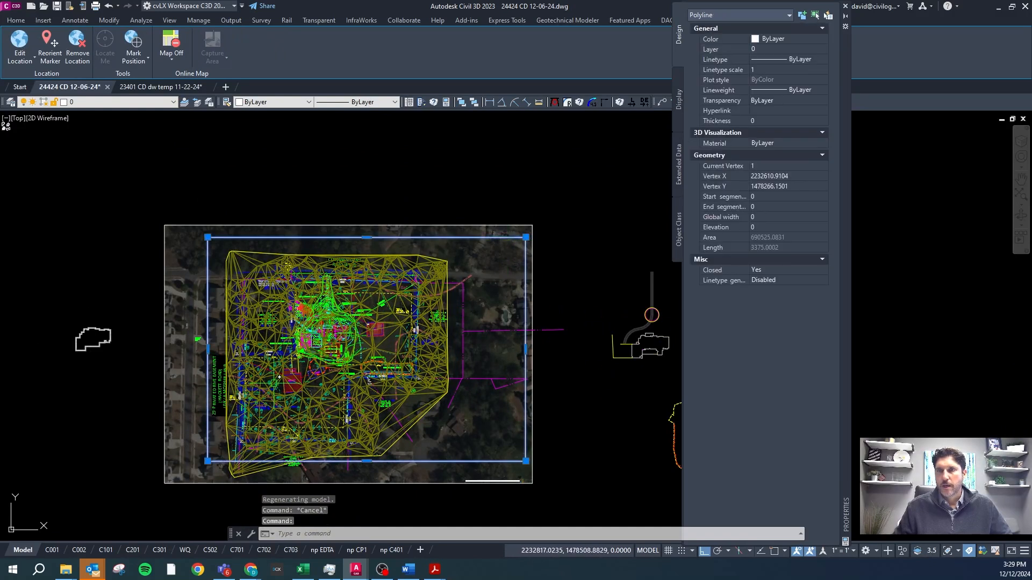
scroll(272, 402, up, 2)
scroll(205, 308, down, 2)
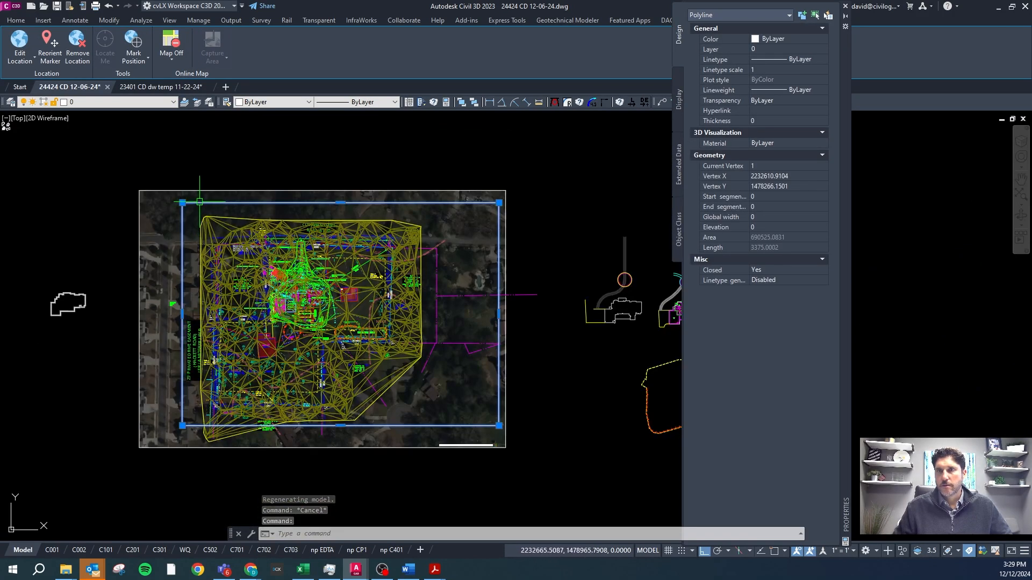
Shrink the aerial map image so its edges sit just outside the viewport rectangle, and check sheet C201 before returning to model space.
click(139, 447)
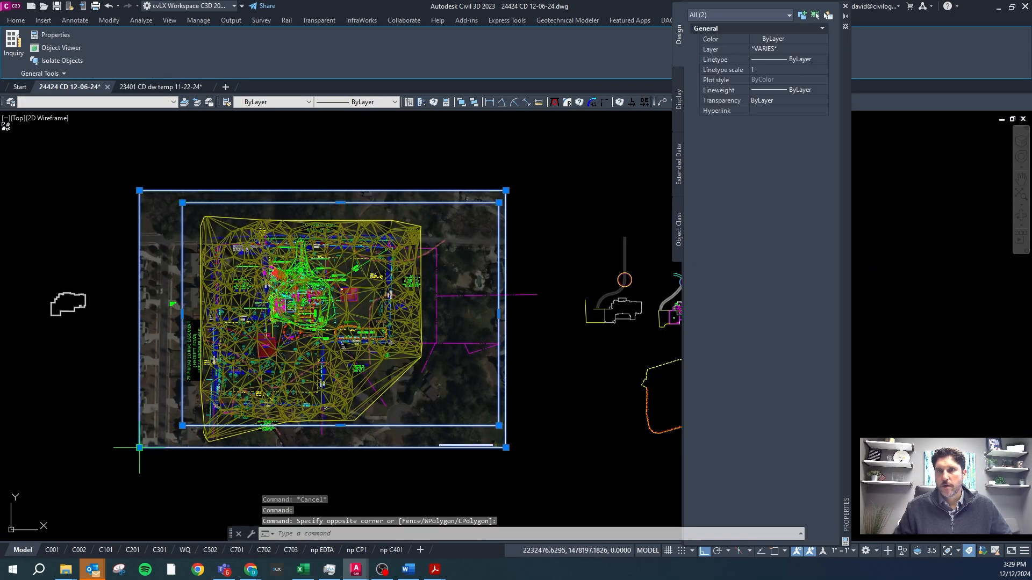
click(139, 448)
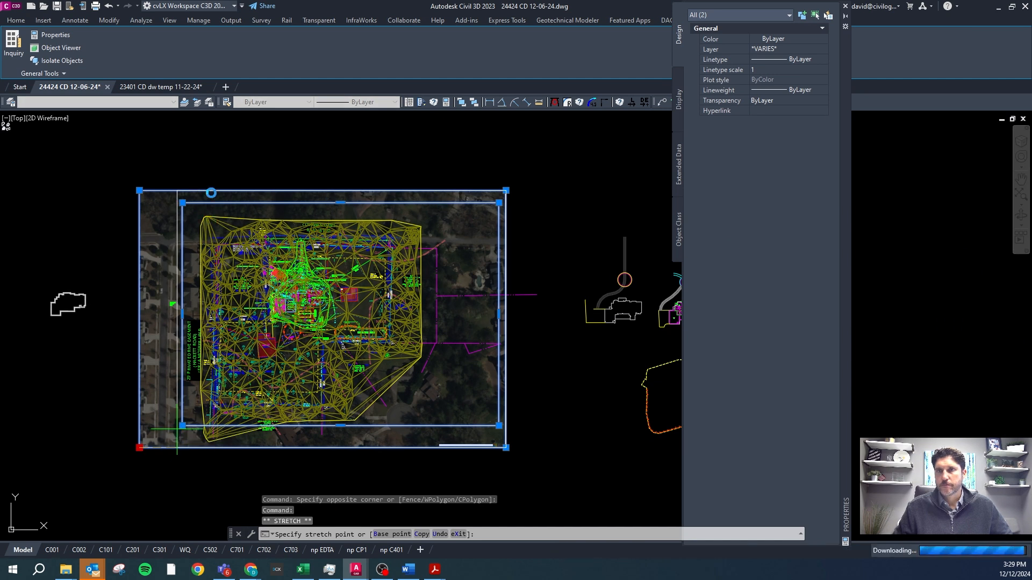
click(177, 429)
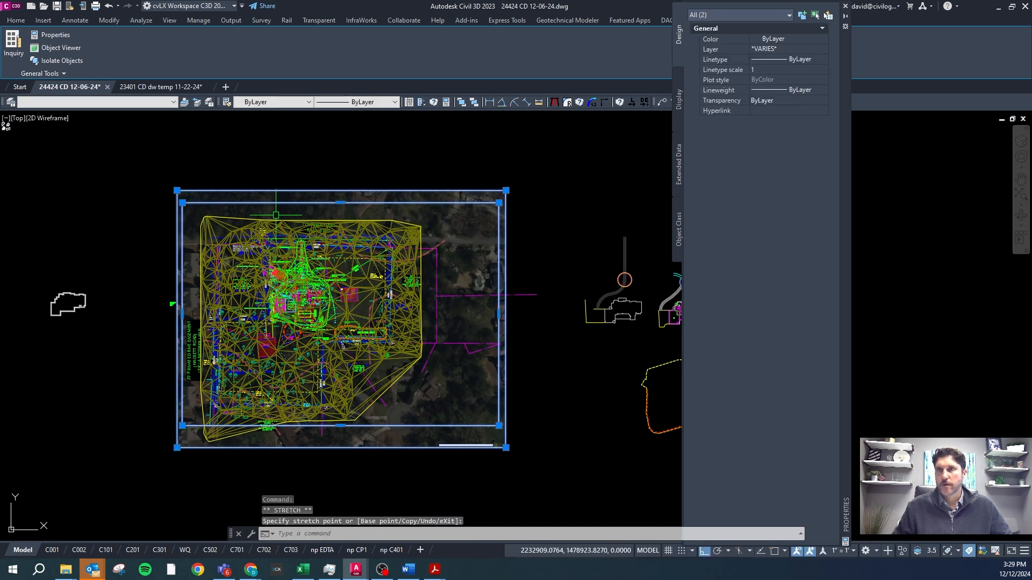
click(506, 191)
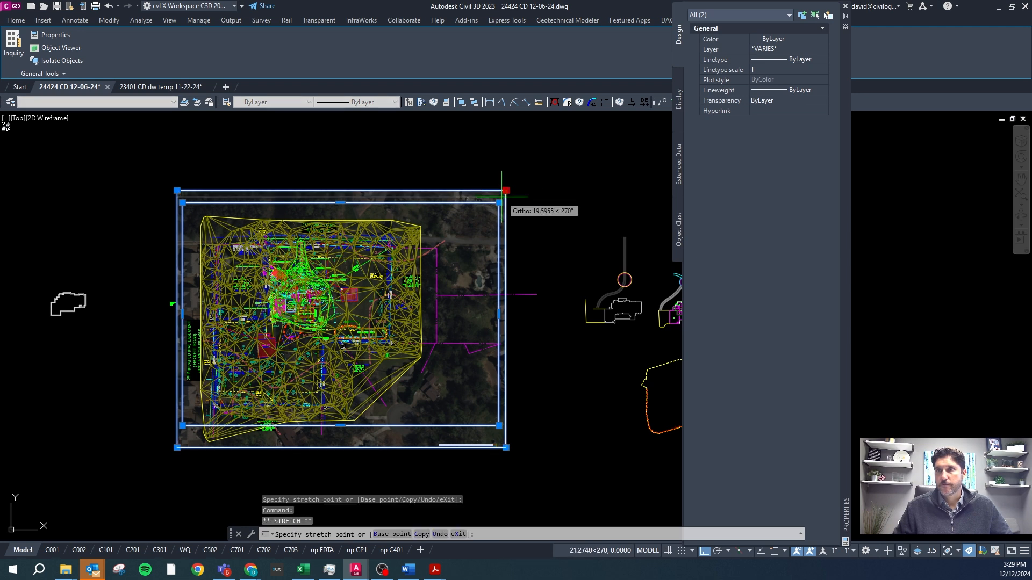
click(421, 200)
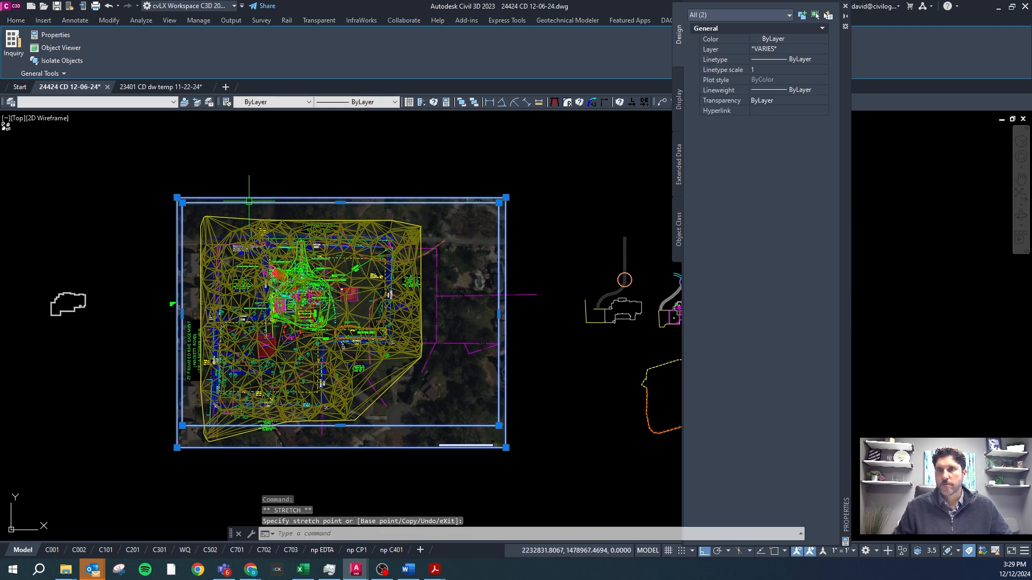
click(506, 447)
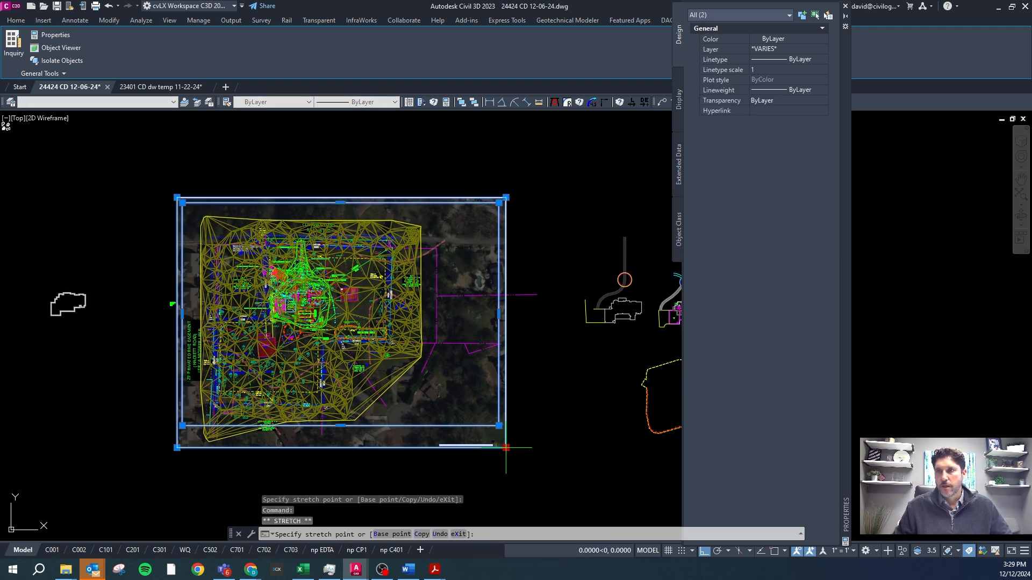
click(493, 438)
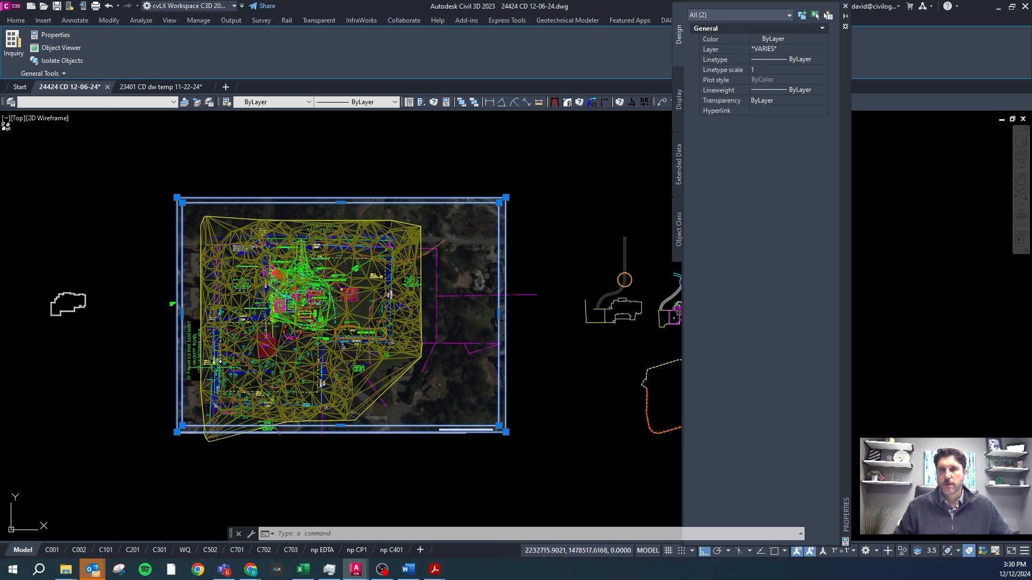
click(133, 550)
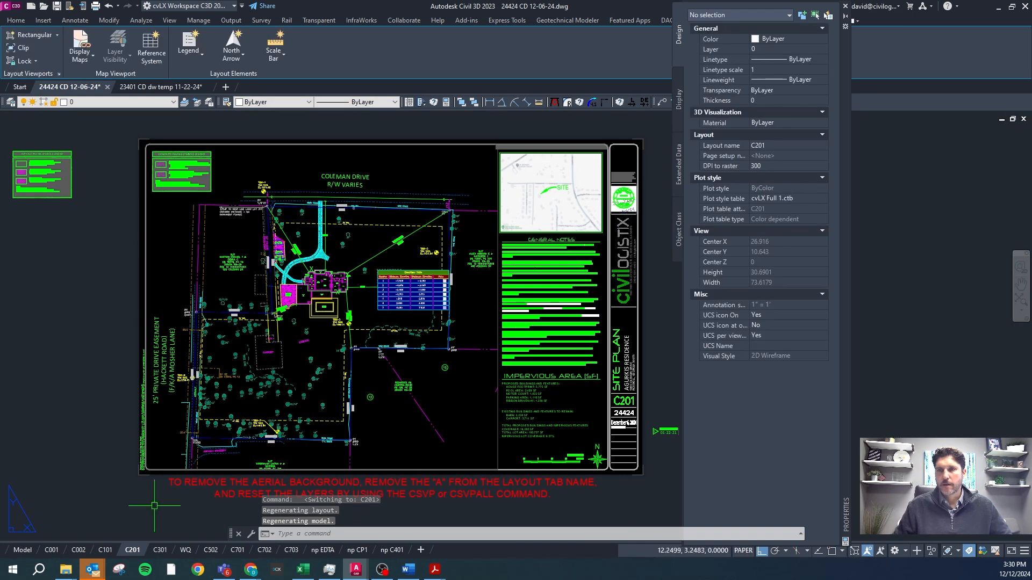
click(23, 550)
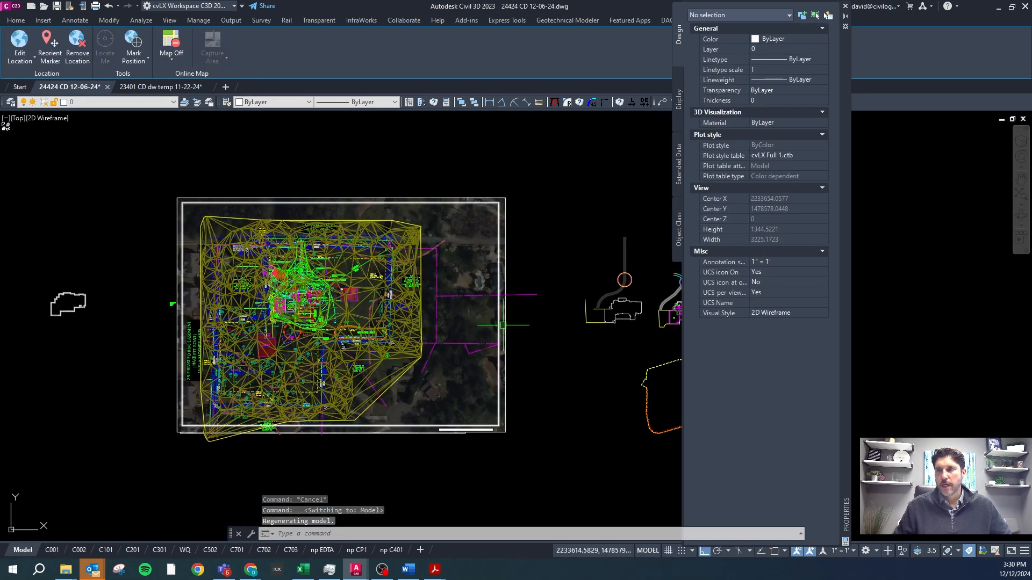
click(503, 375)
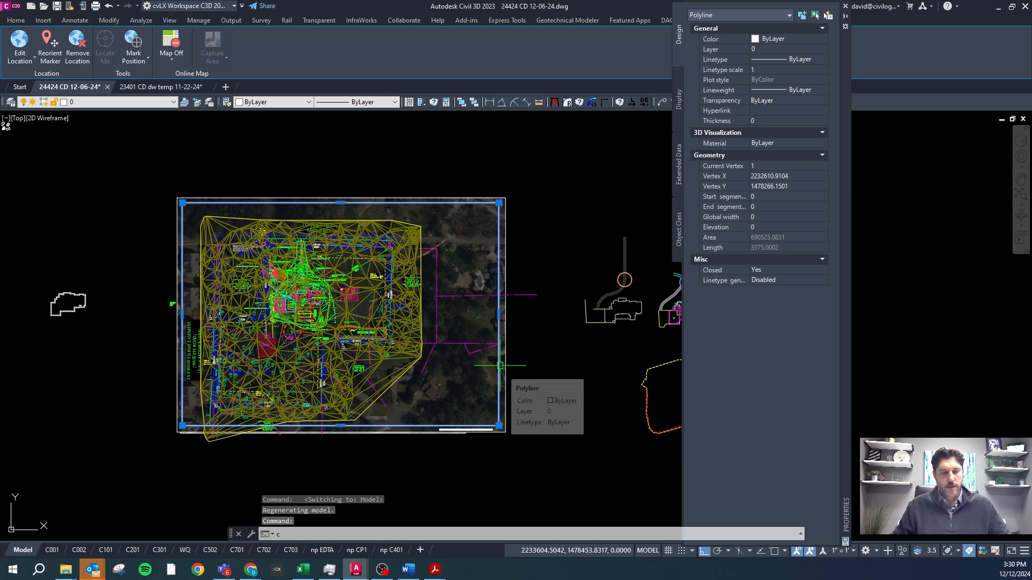
text(g)
key(Return)
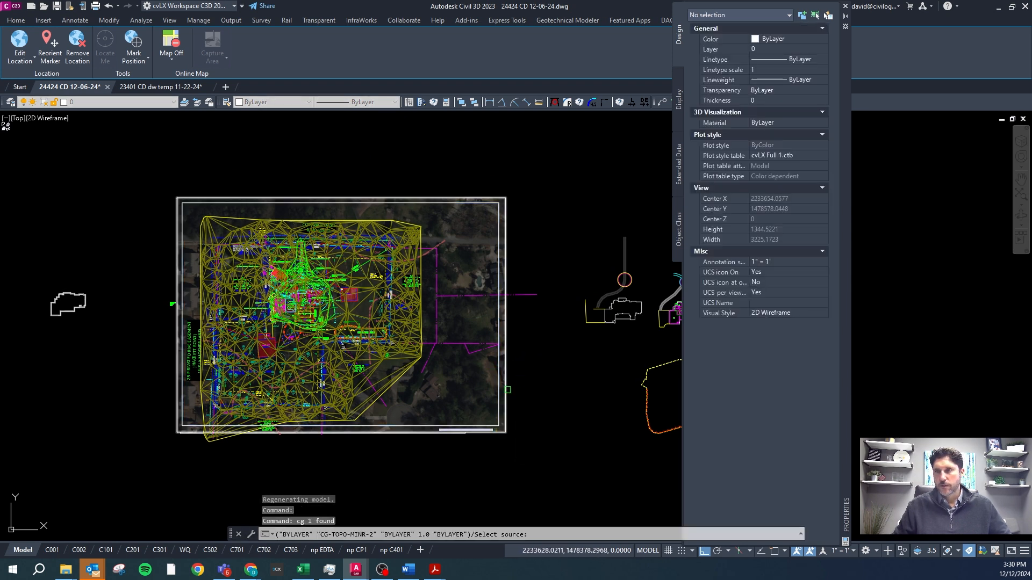
key(Escape)
Erase the viewport rectangle on layer 0, and check the remaining rectangle and aerial image on layer VZ-IMAG-AERL.
click(500, 390)
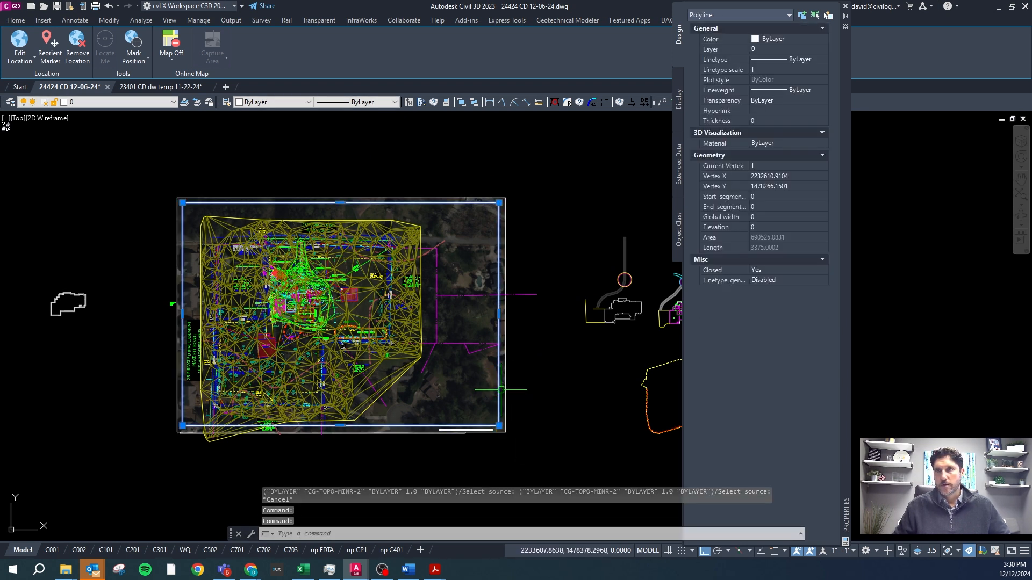
key(Delete)
click(503, 434)
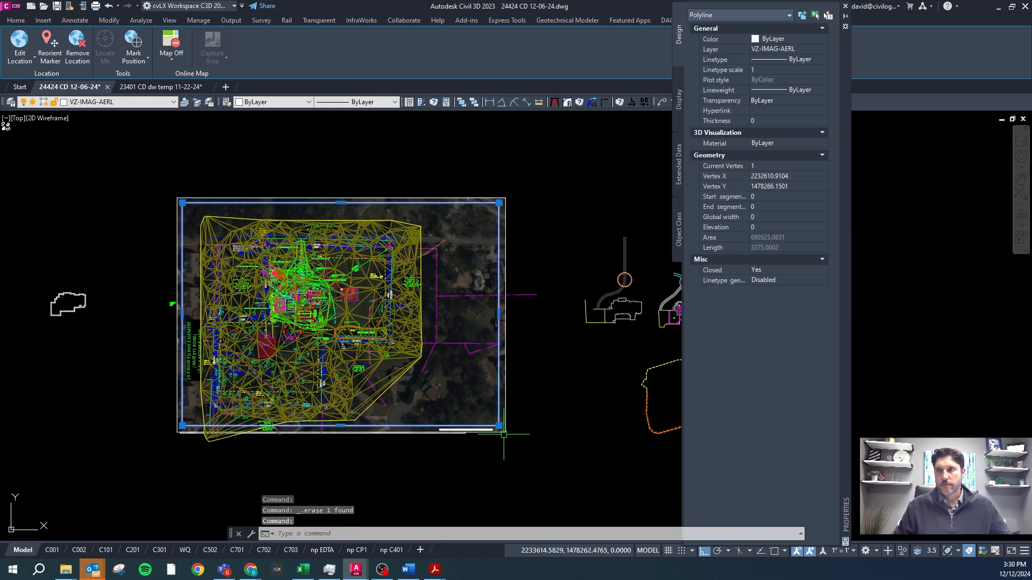
key(Escape)
click(506, 392)
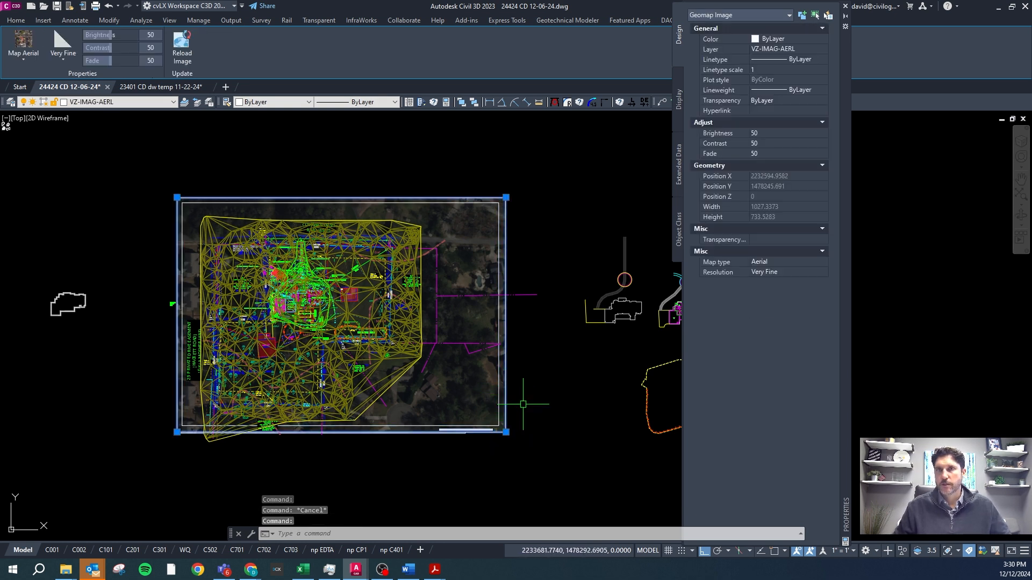
Switch to the Word guidelines and review the Viewport Commands section through the VPRECT entry.
click(409, 569)
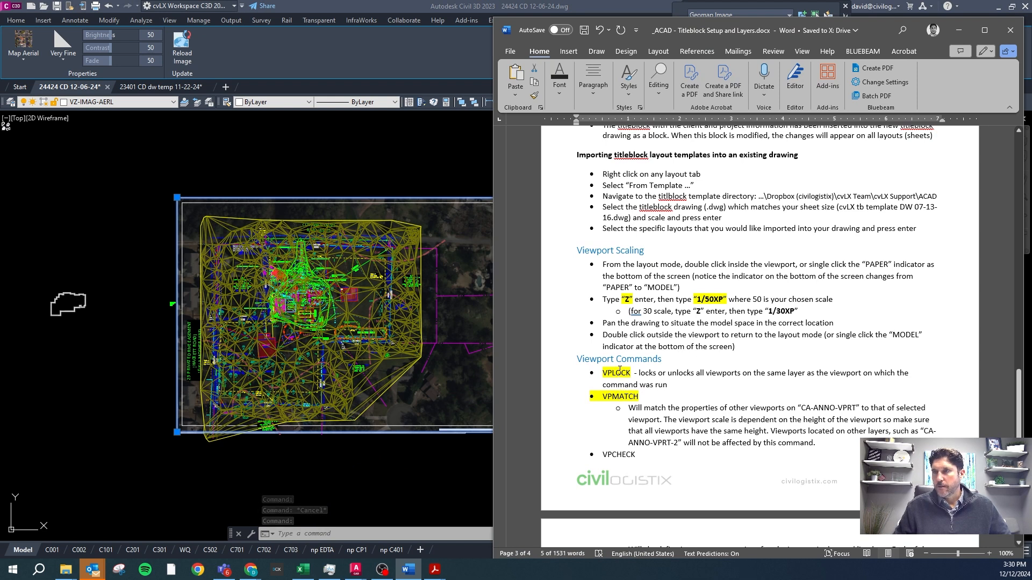
scroll(621, 376, down, 3)
scroll(624, 387, down, 2)
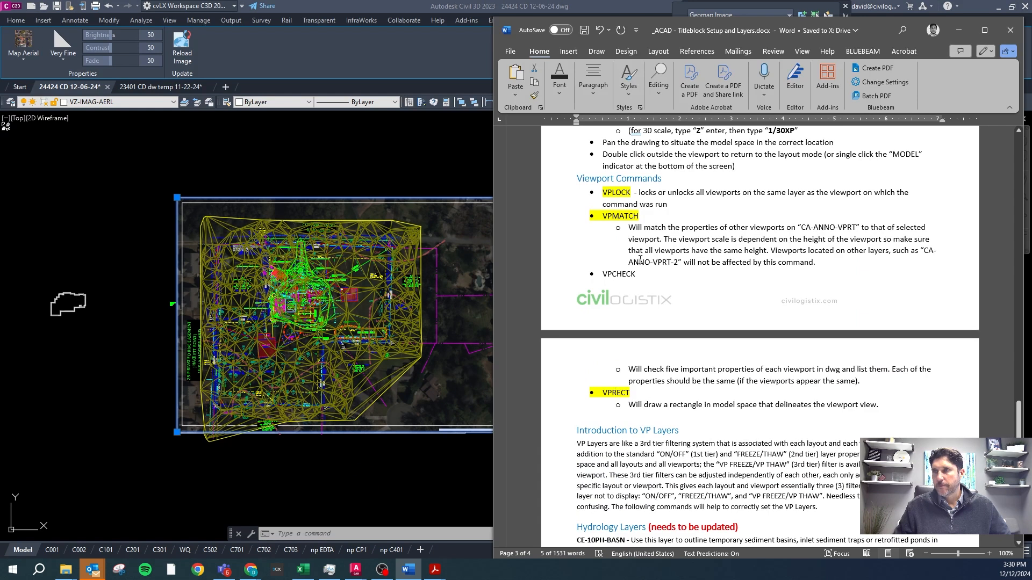
Return to sheet C201 in Civil 3D and use VPLOCK on its main viewport to unlock all CA-ANNO-VPRT viewports.
click(133, 550)
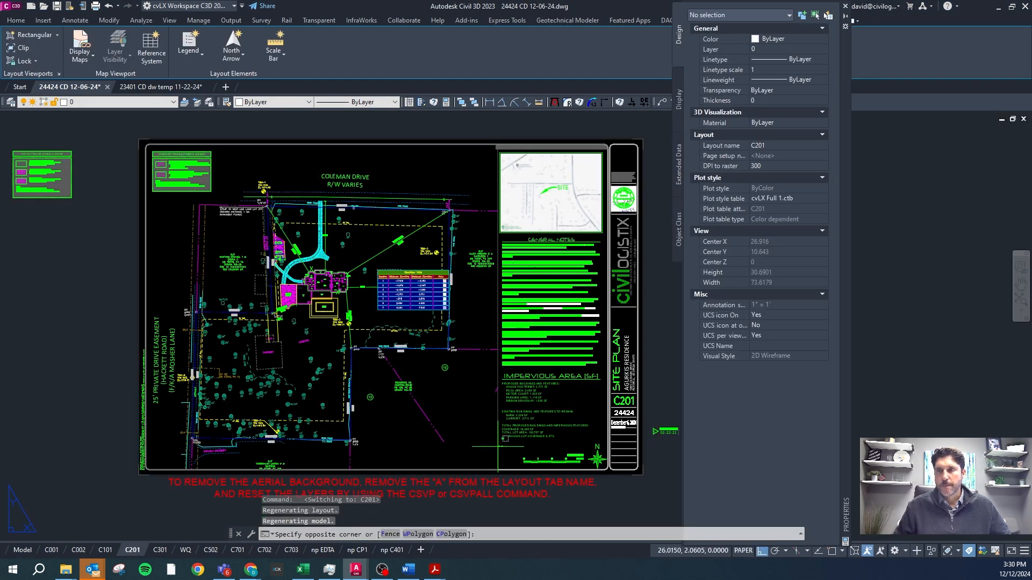
click(478, 448)
text(vpl)
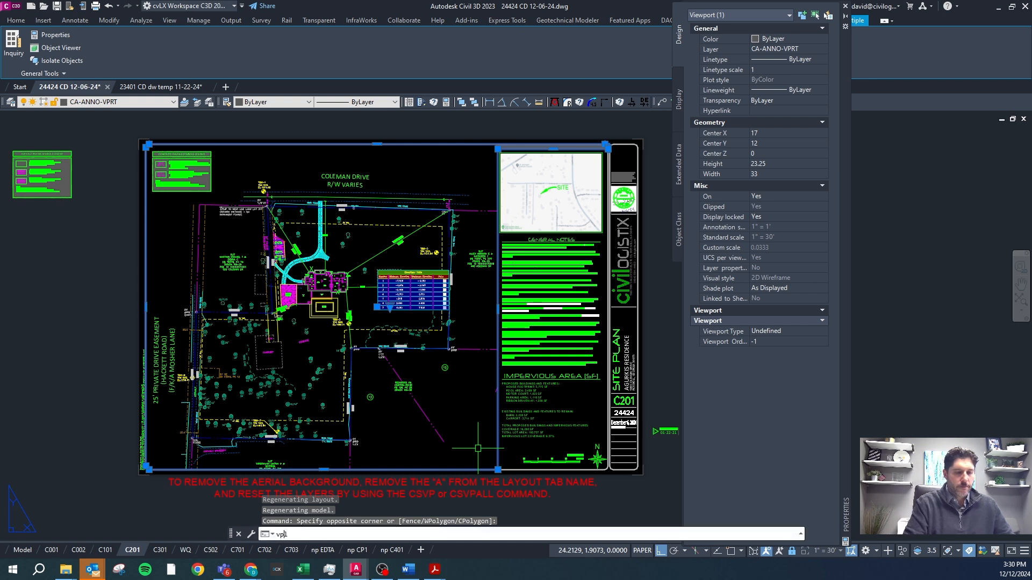
text(ock)
key(Return)
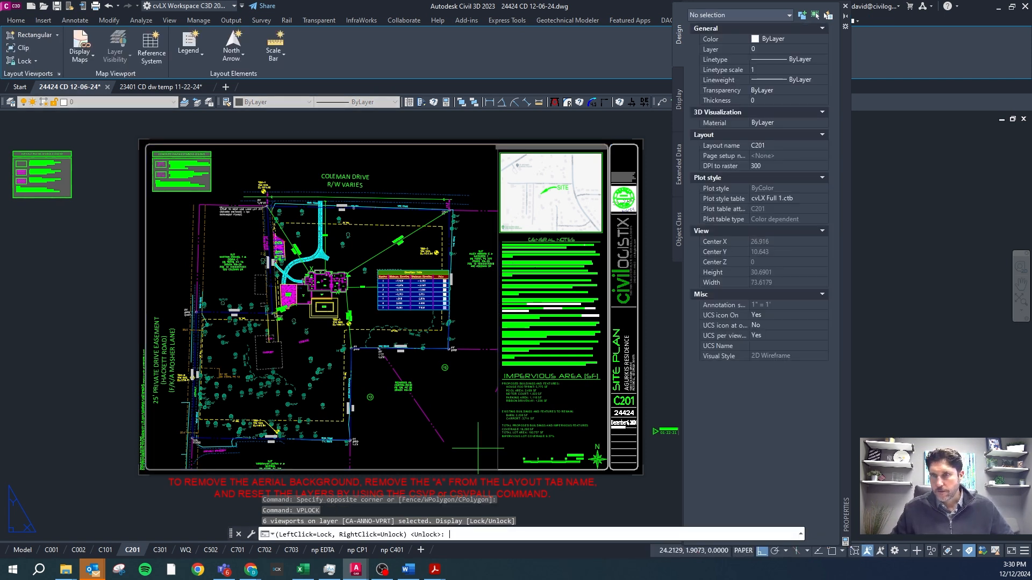
click(478, 448)
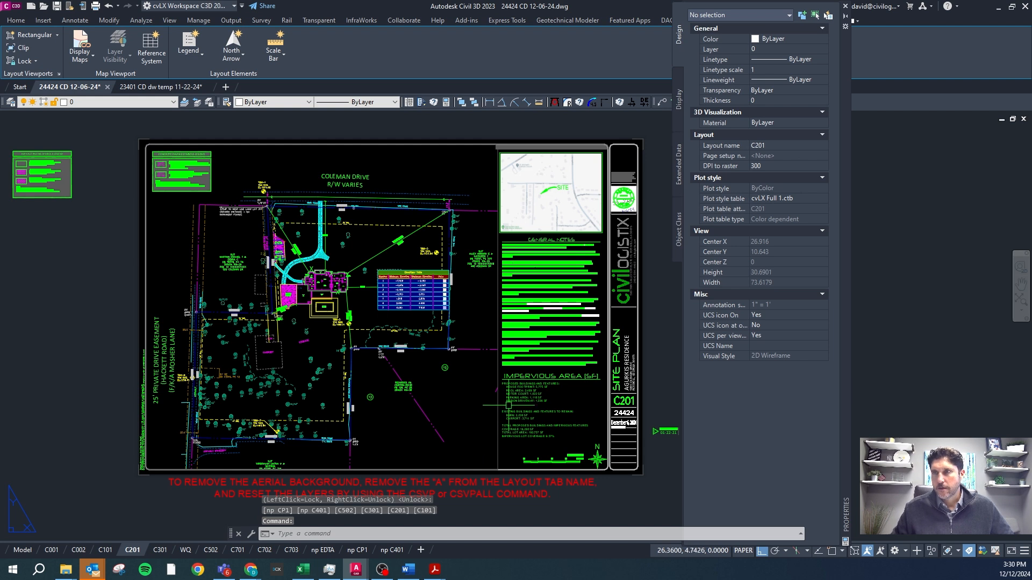
Inspect the display lock property of the main viewports on sheets C201 and C502.
click(504, 450)
click(492, 457)
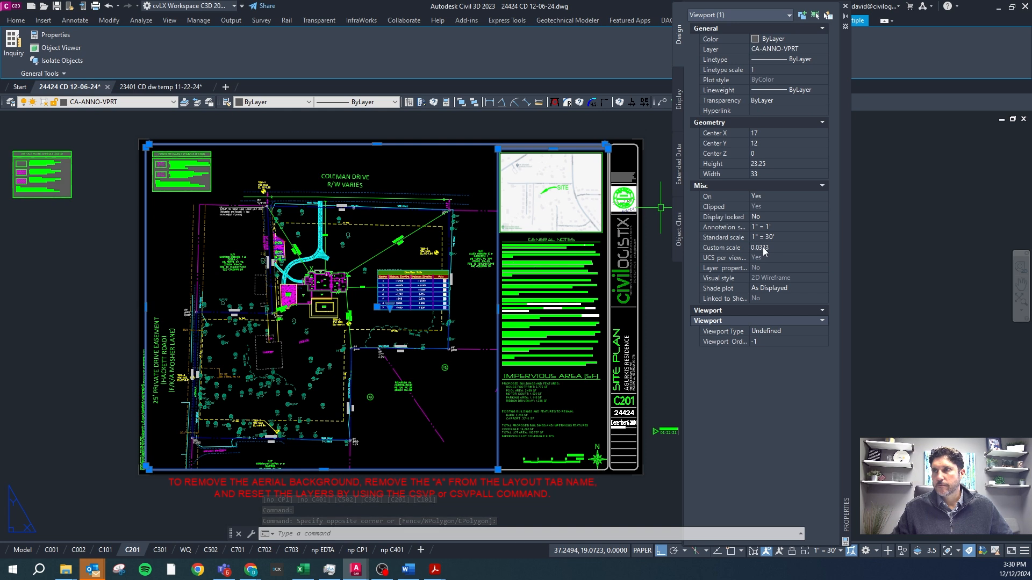
click(210, 550)
click(456, 389)
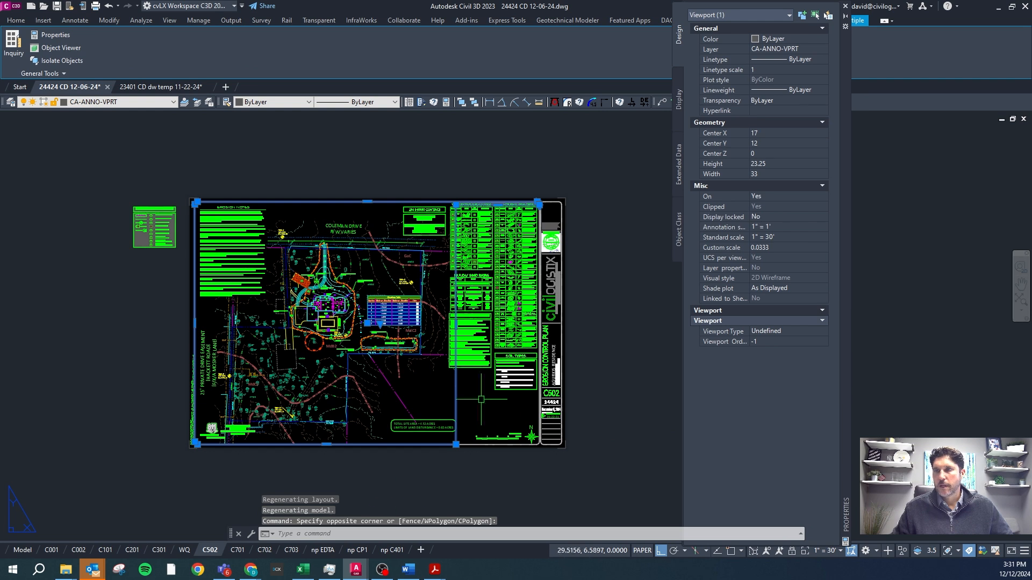
Open sheet np CP1 and move its main viewport to layer CA-ANNO-VPRT-2.
click(354, 550)
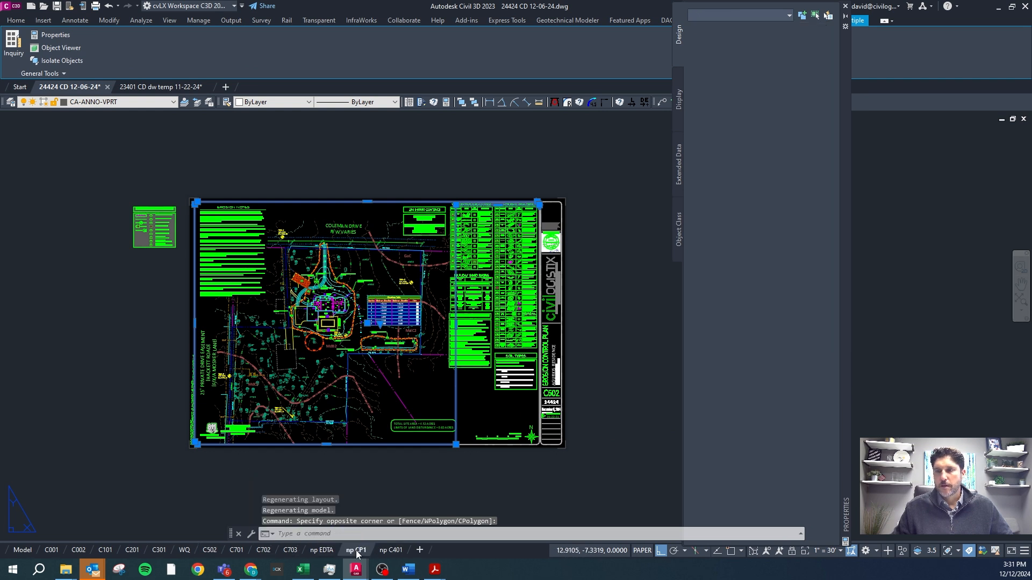
key(Escape)
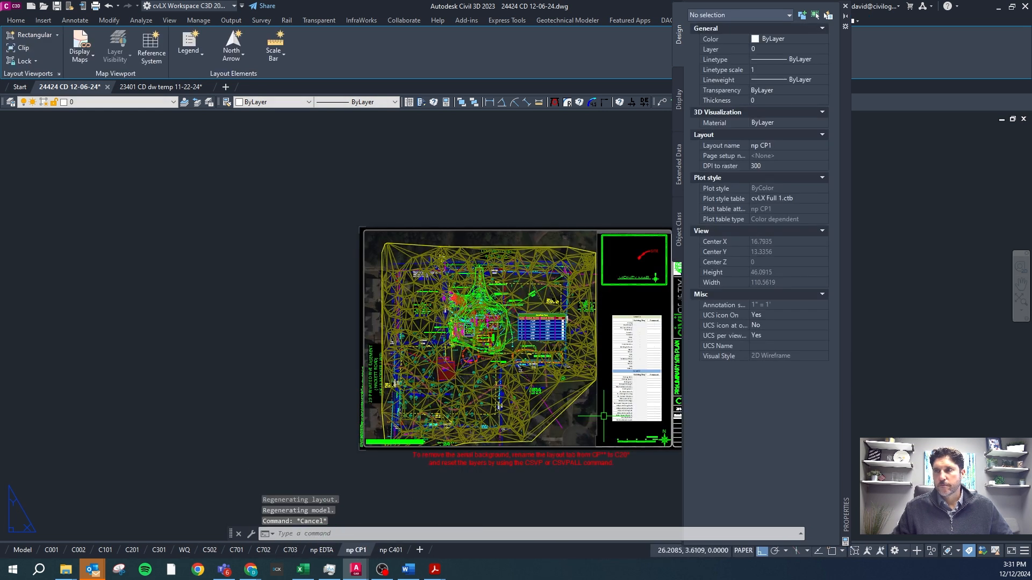
click(605, 417)
click(584, 403)
click(138, 104)
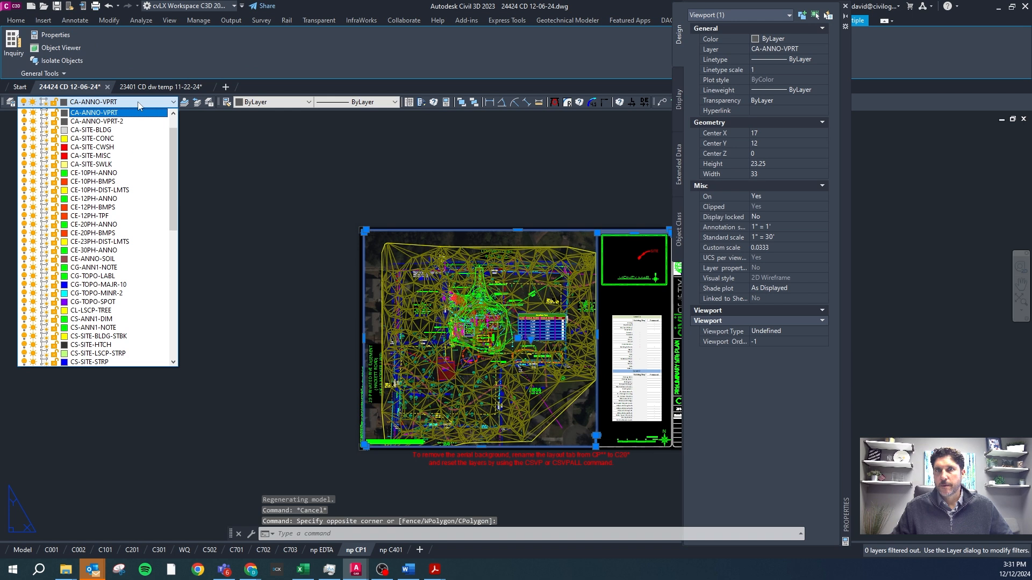
click(132, 121)
scroll(256, 263, down, 2)
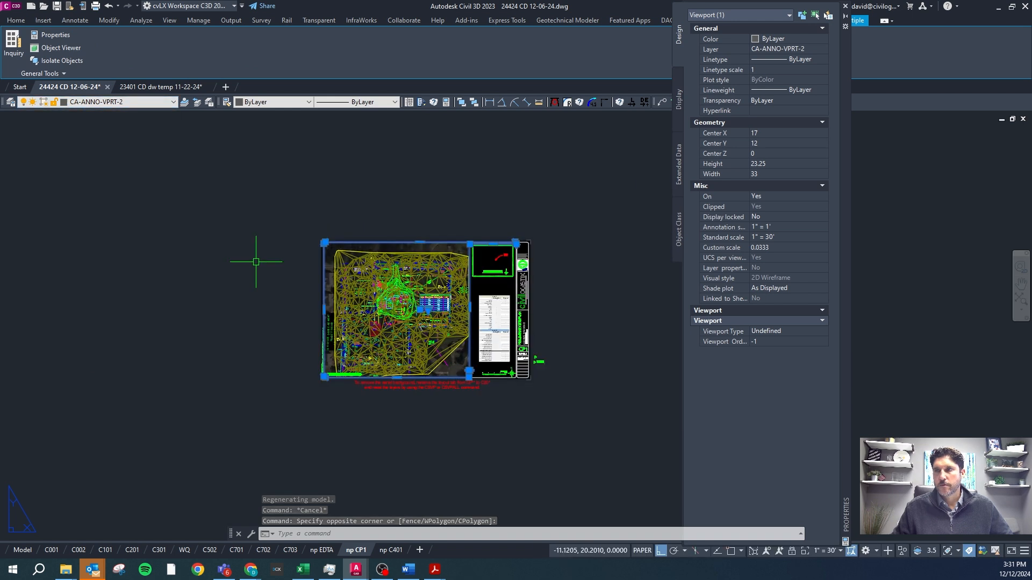
scroll(470, 324, up, 4)
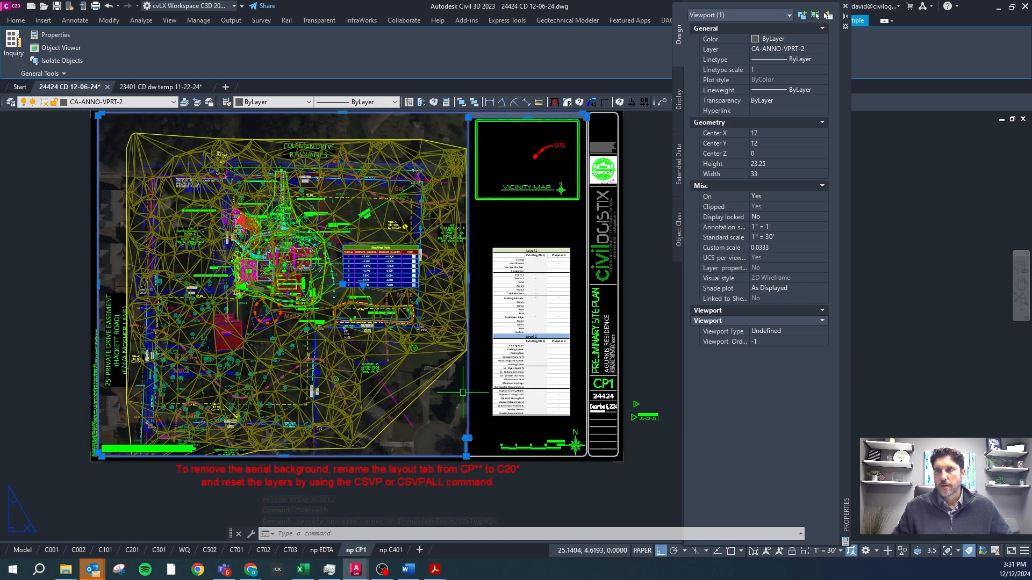
Zoom out the model inside the np CP1 main viewport, return to paper space and select that viewport.
double_click(454, 389)
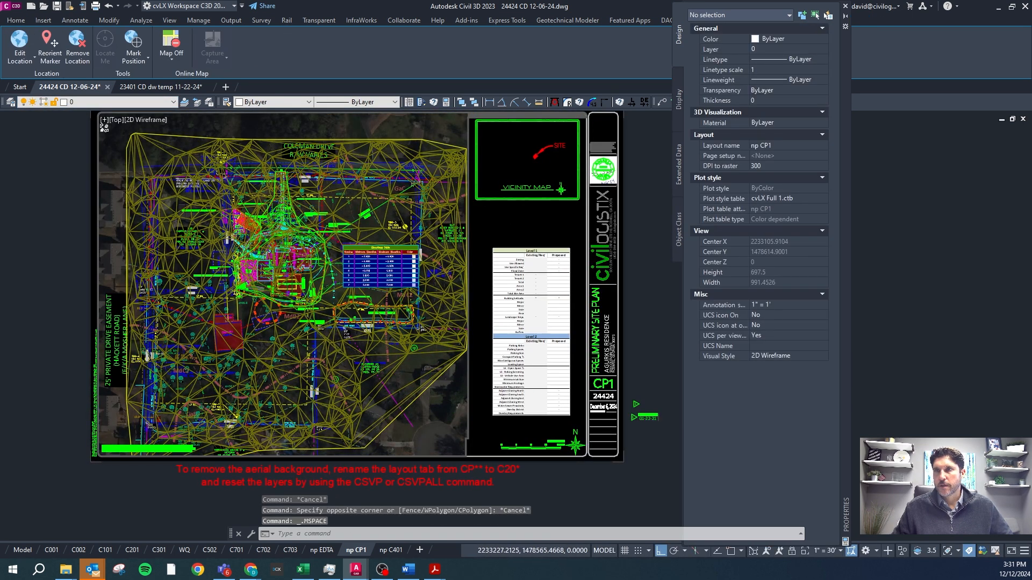
scroll(454, 389, down, 3)
double_click(483, 387)
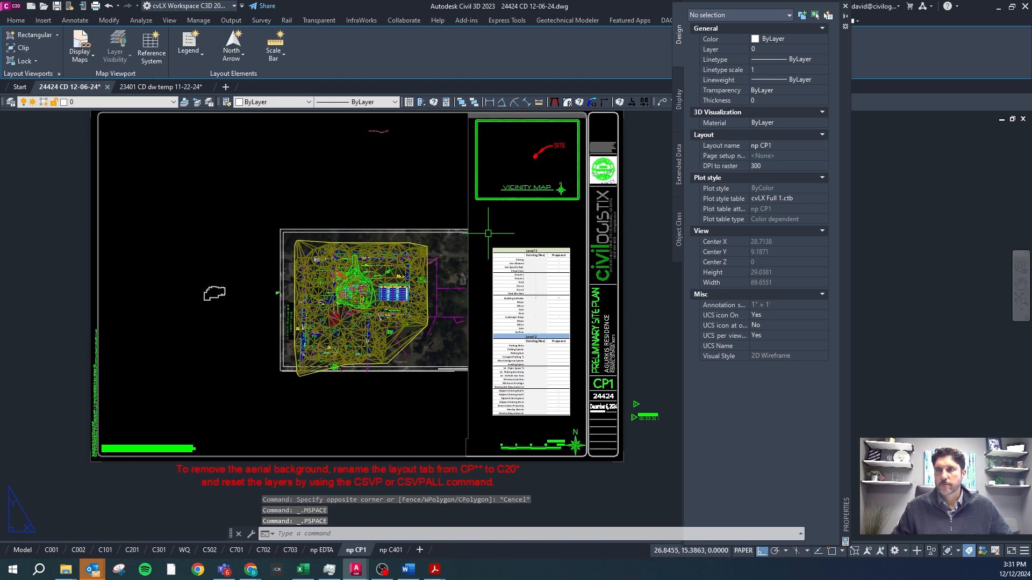
click(455, 217)
click(455, 216)
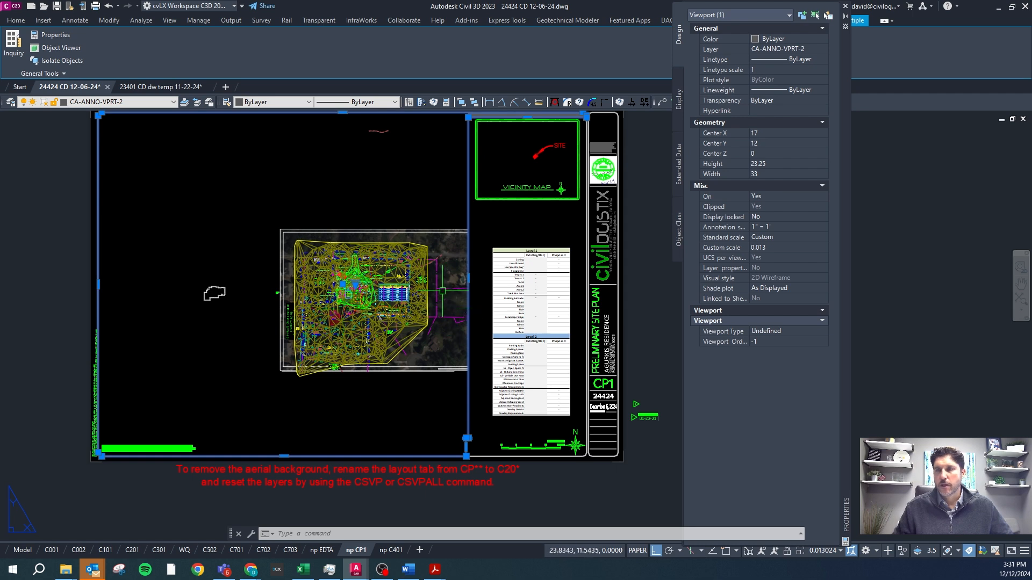
Open sheet C502, zoom out the model inside its main viewport and return to paper space.
key(Escape)
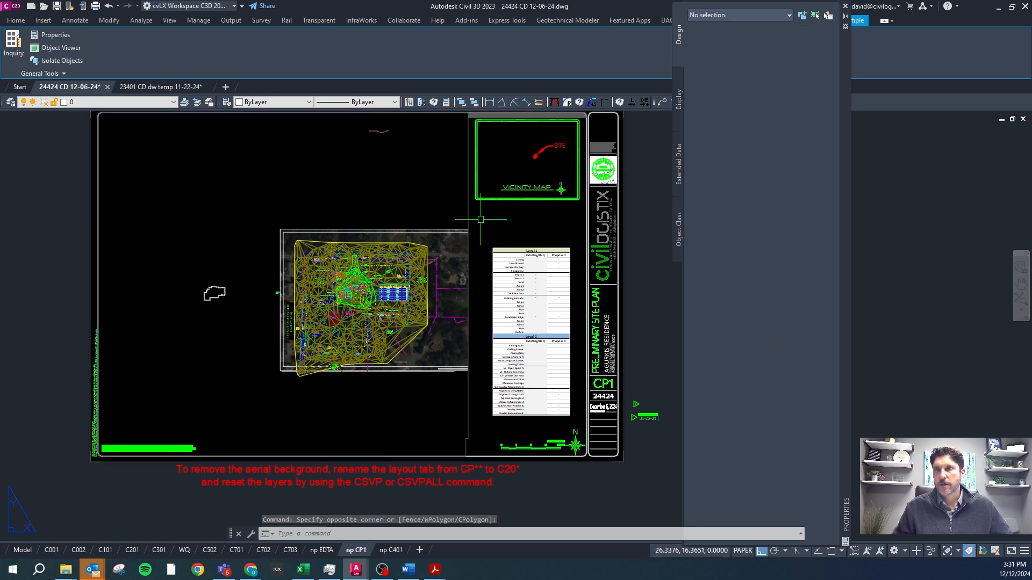
click(480, 221)
click(467, 265)
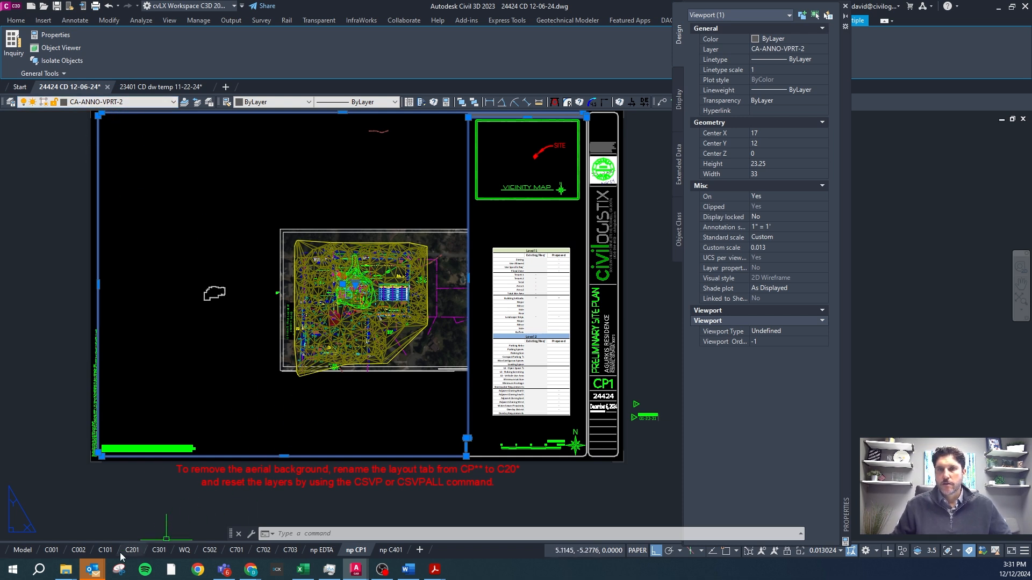
click(210, 550)
double_click(376, 344)
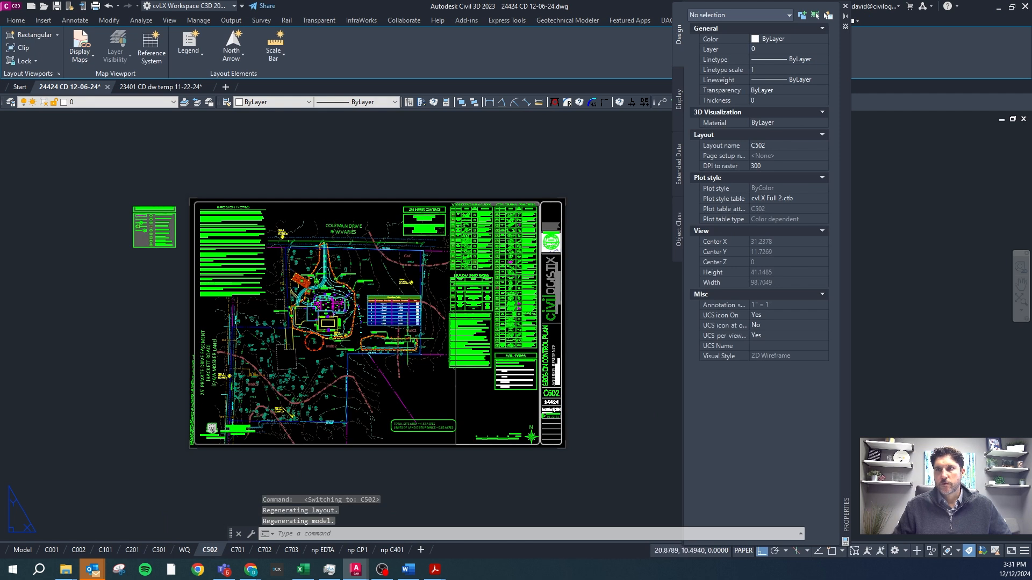
scroll(402, 344, down, 2)
scroll(402, 344, down, 2)
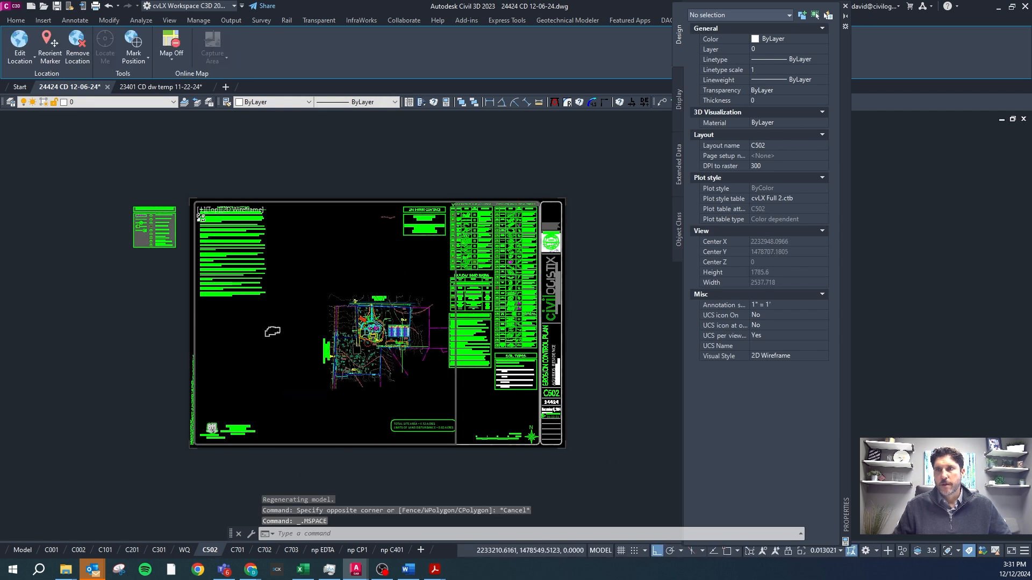
double_click(358, 478)
Select the main viewport on sheet C201 and run VPMATCH to match all viewports on layer CA-ANNO-VPRT to it.
click(132, 550)
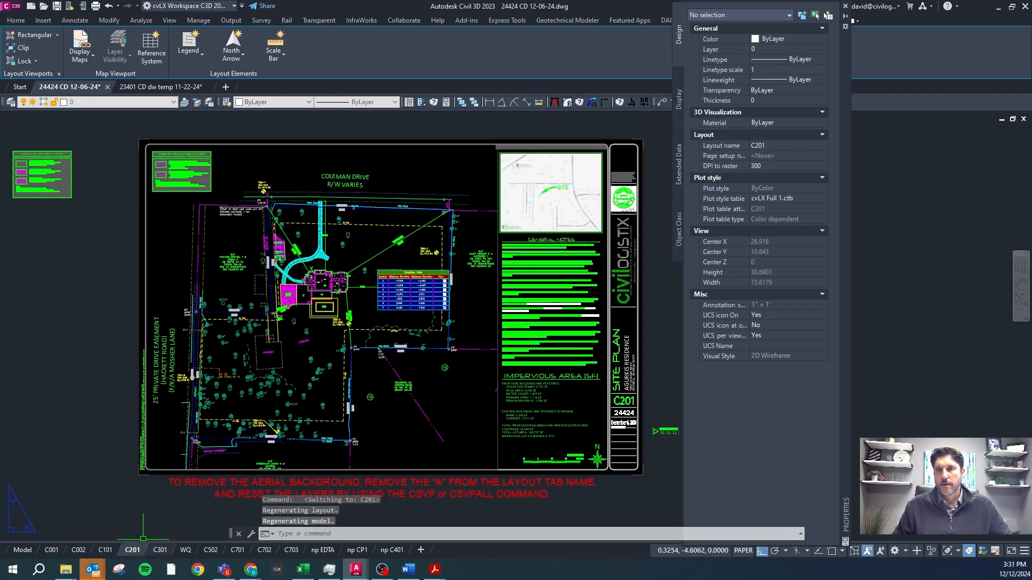
click(509, 447)
click(474, 446)
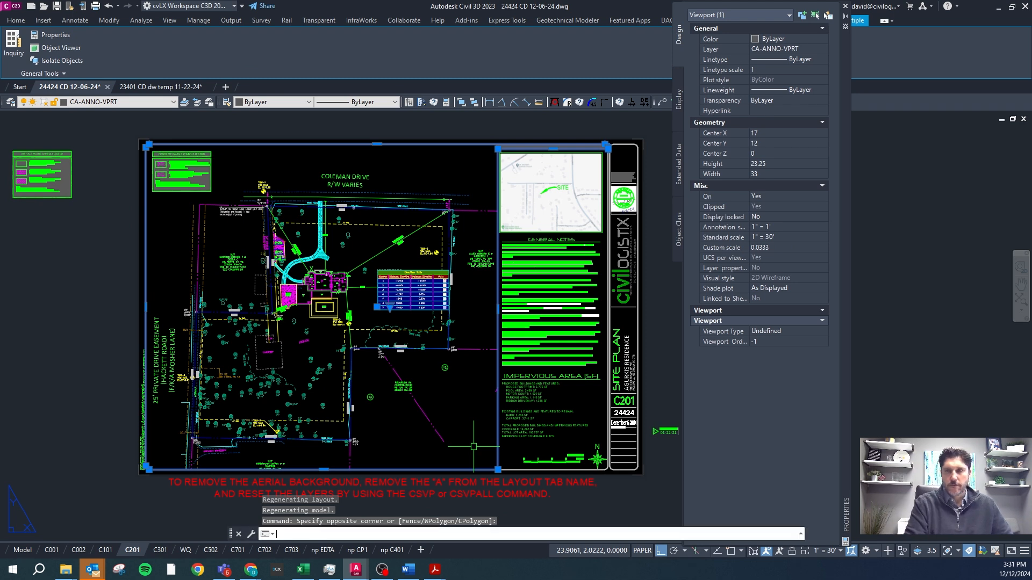
key(Return)
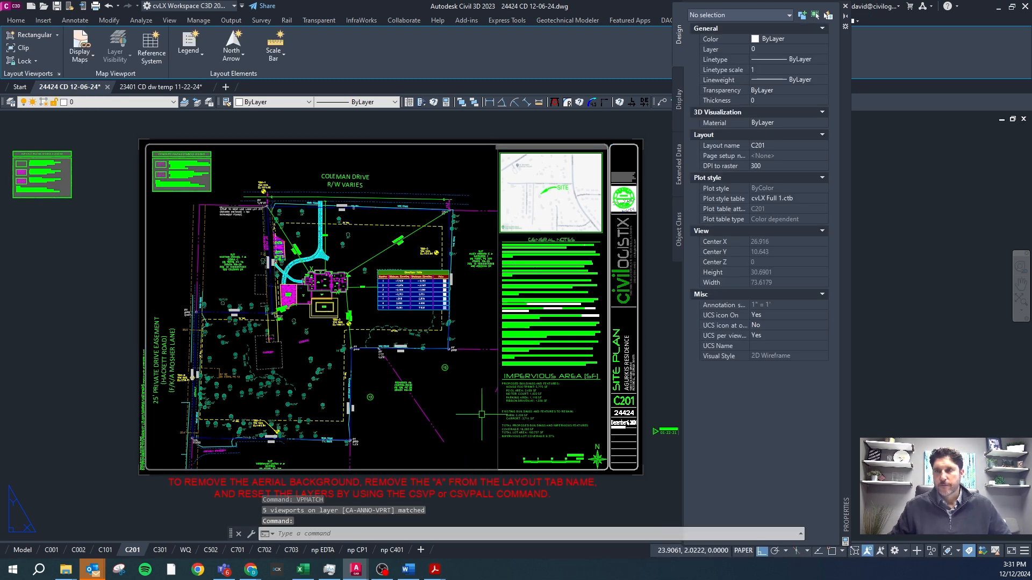
Check the main viewports on sheets C502 and np CP1 and inspect the layer and scale of the np CP1 viewport.
click(210, 550)
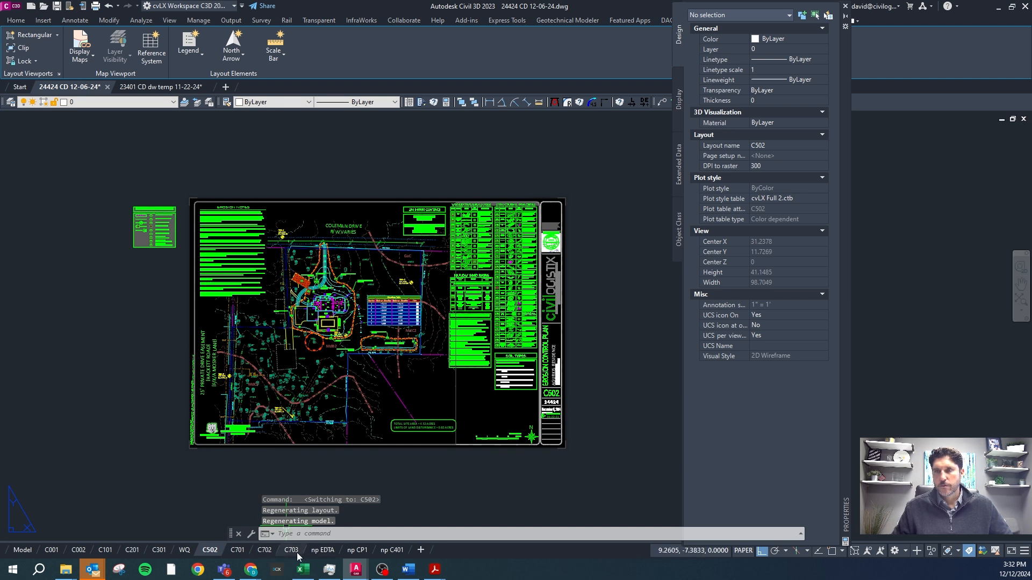
click(357, 551)
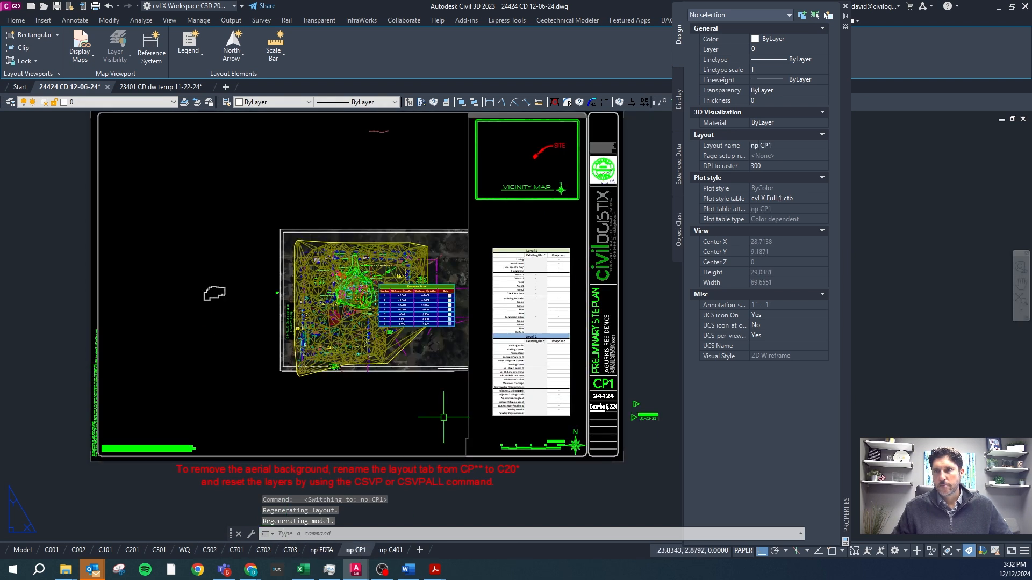
click(485, 219)
click(450, 210)
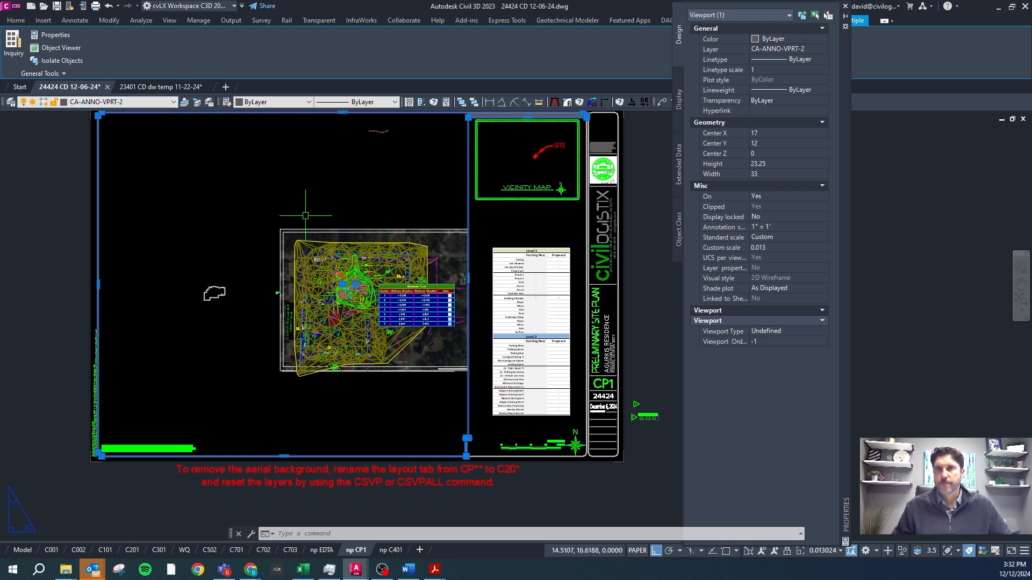
key(Escape)
key(Escape)
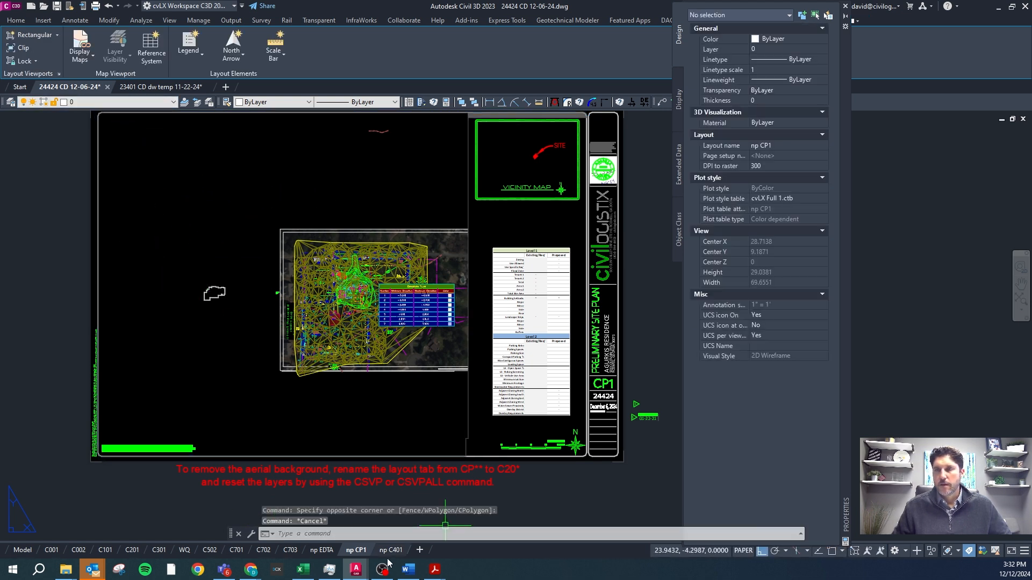
Consult the VPMATCH guidelines in Word, return to Civil 3D and move the np CP1 main viewport to layer CA-ANNO-VPRT.
click(408, 571)
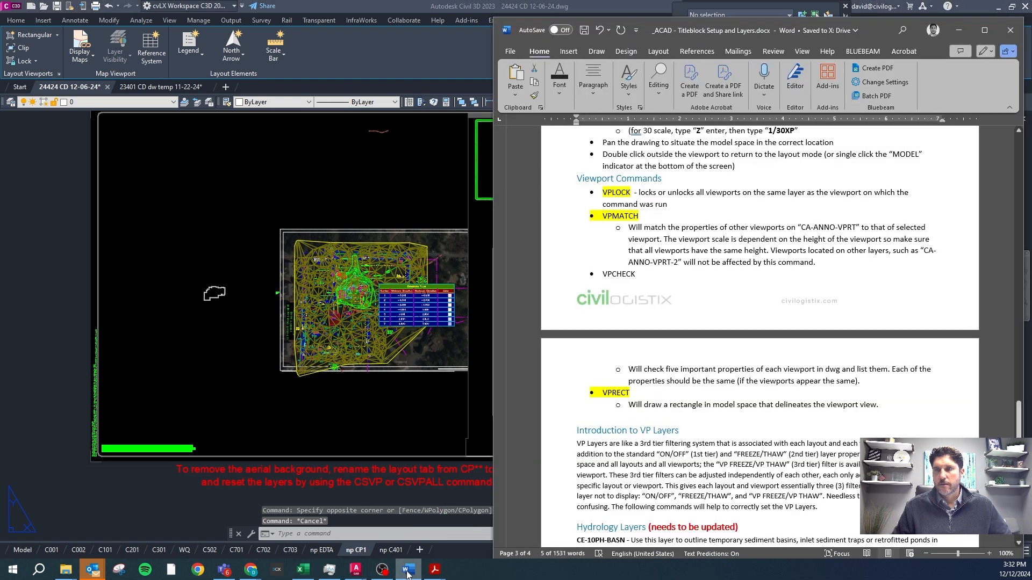
click(346, 388)
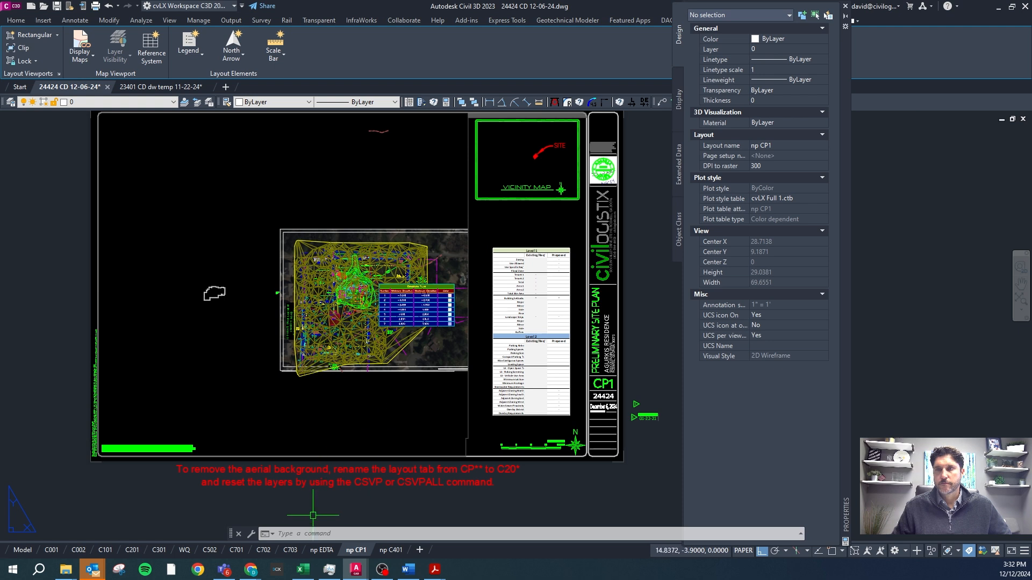
click(468, 388)
click(121, 102)
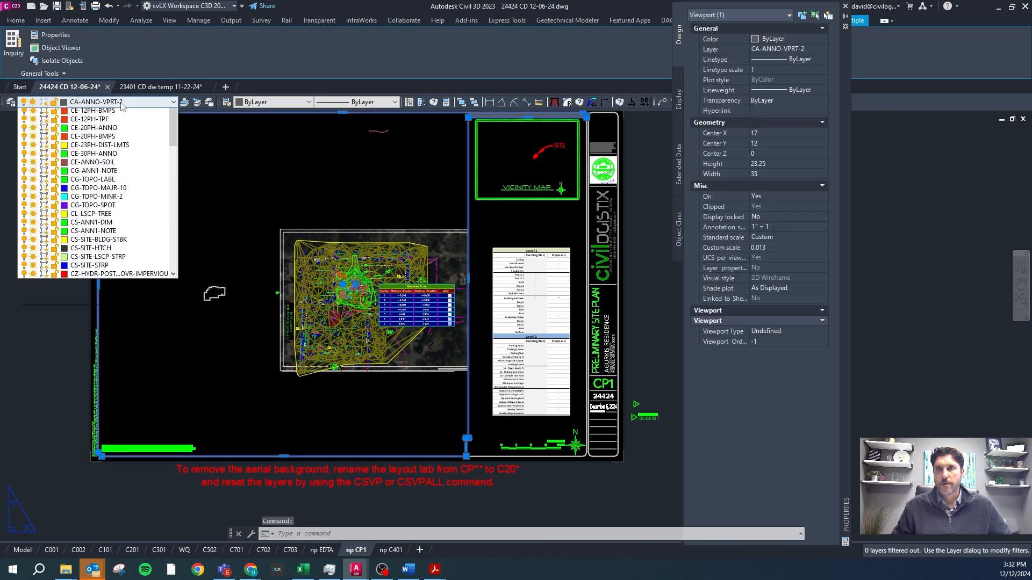
scroll(122, 121, up, 2)
click(95, 130)
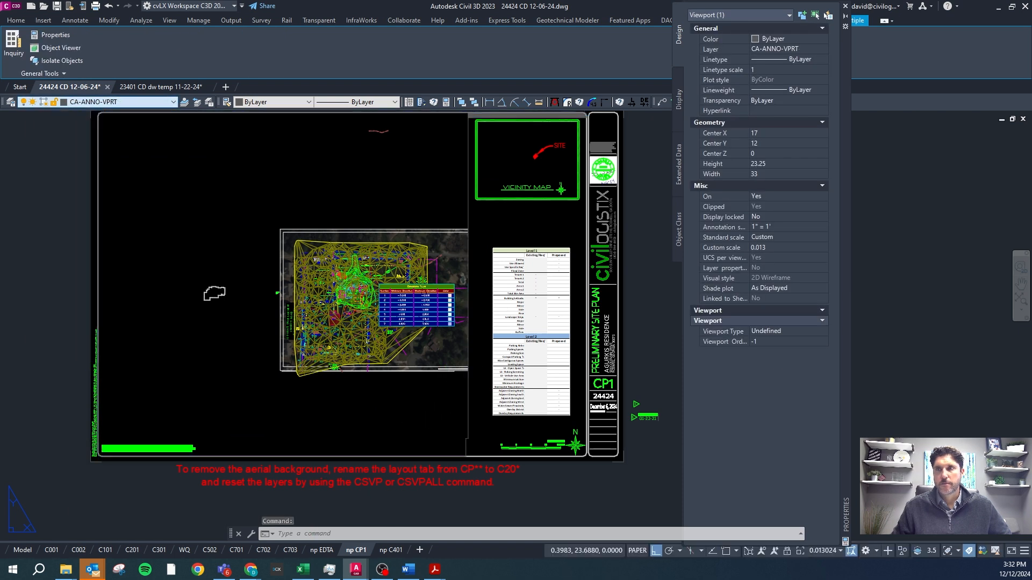
Open sheet C301 and run VPMATCH to match all CA-ANNO-VPRT viewports to its main viewport.
click(157, 550)
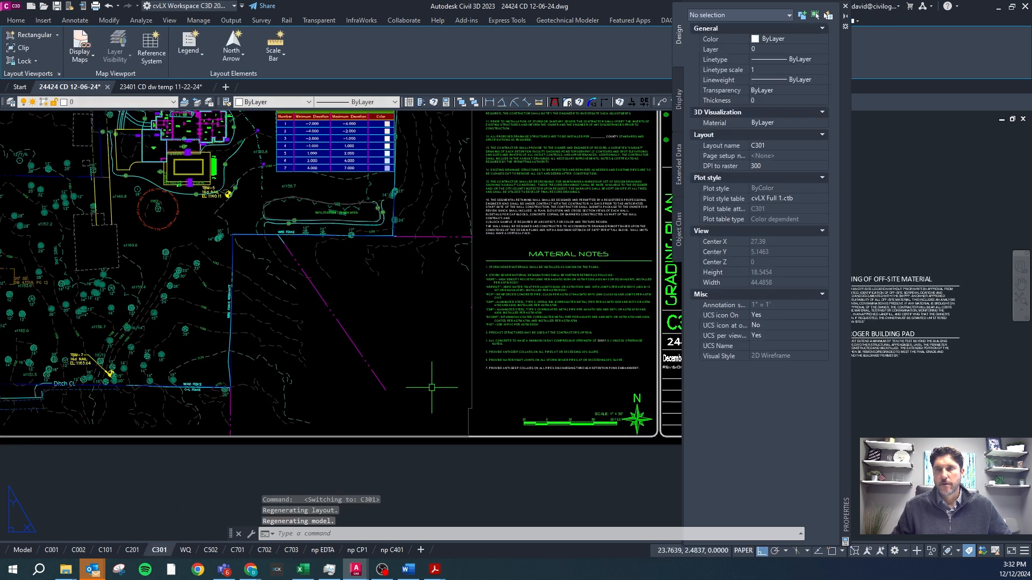
text(vpmatch)
key(Return)
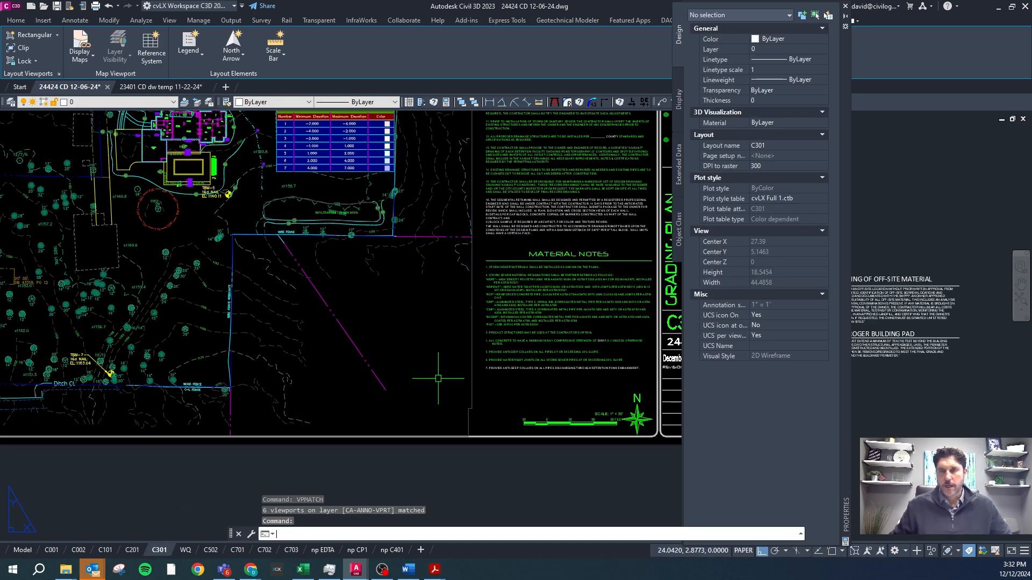
text(vplo)
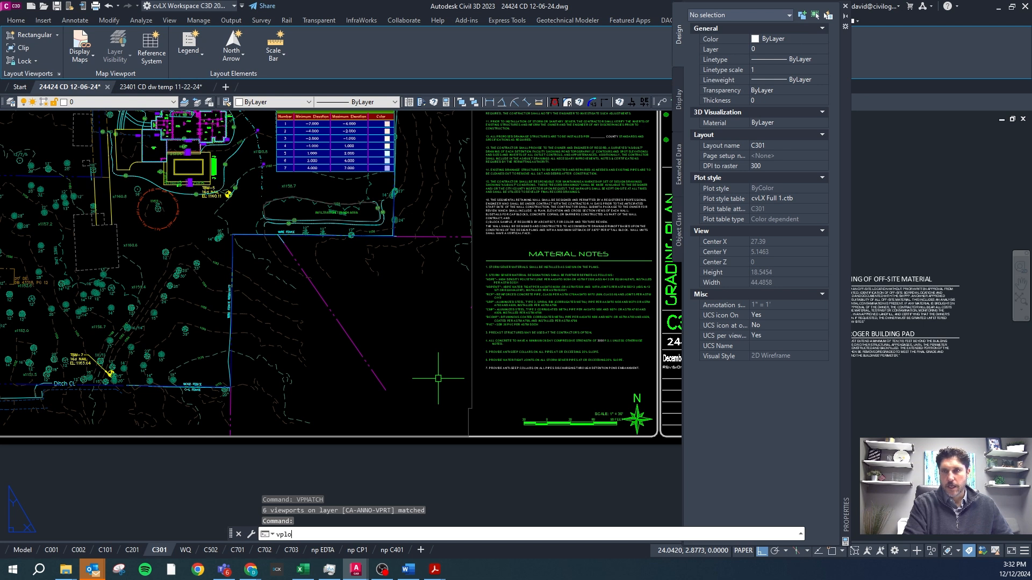
text(ck)
key(Return)
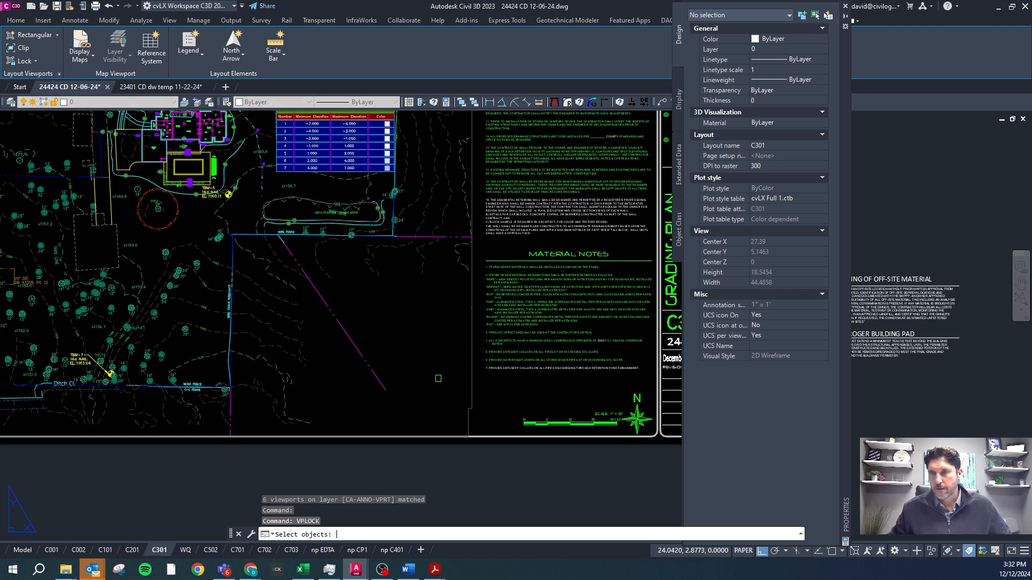
click(472, 393)
key(Escape)
key(Escape)
Select the main viewport on sheet C301 and use VPLOCK to lock all CA-ANNO-VPRT viewports.
click(492, 401)
click(436, 390)
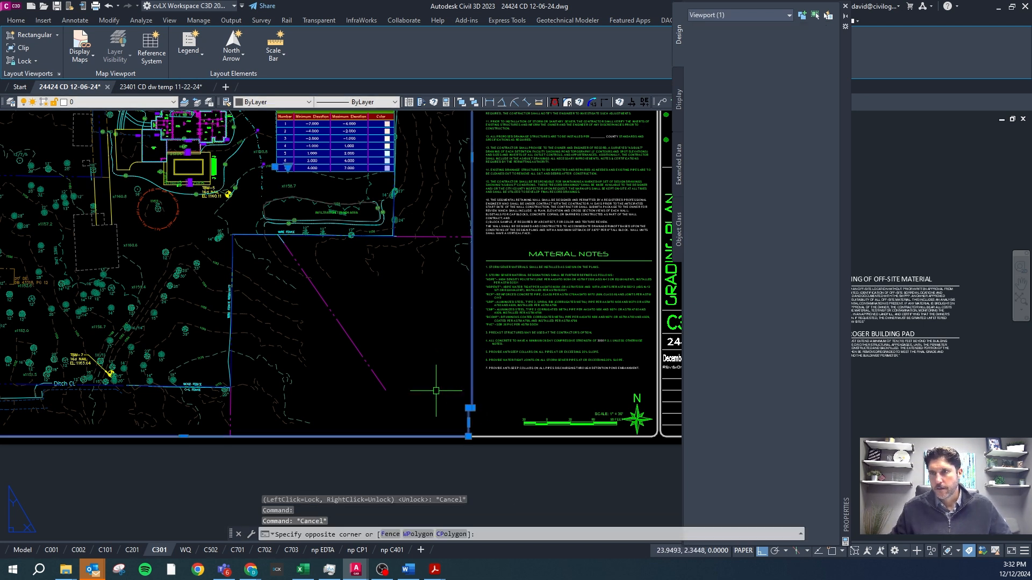
text(vplo)
key(Return)
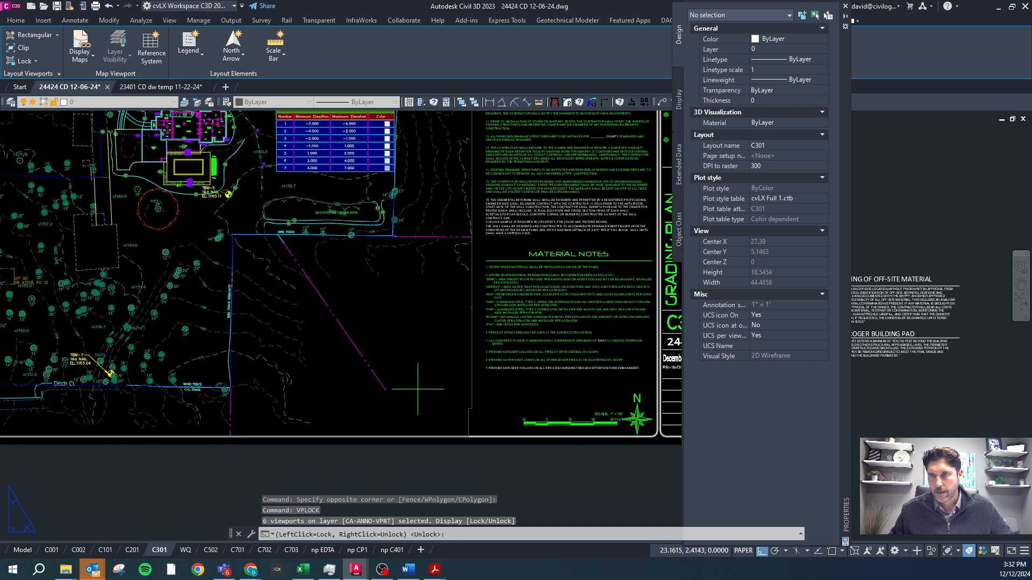
click(418, 389)
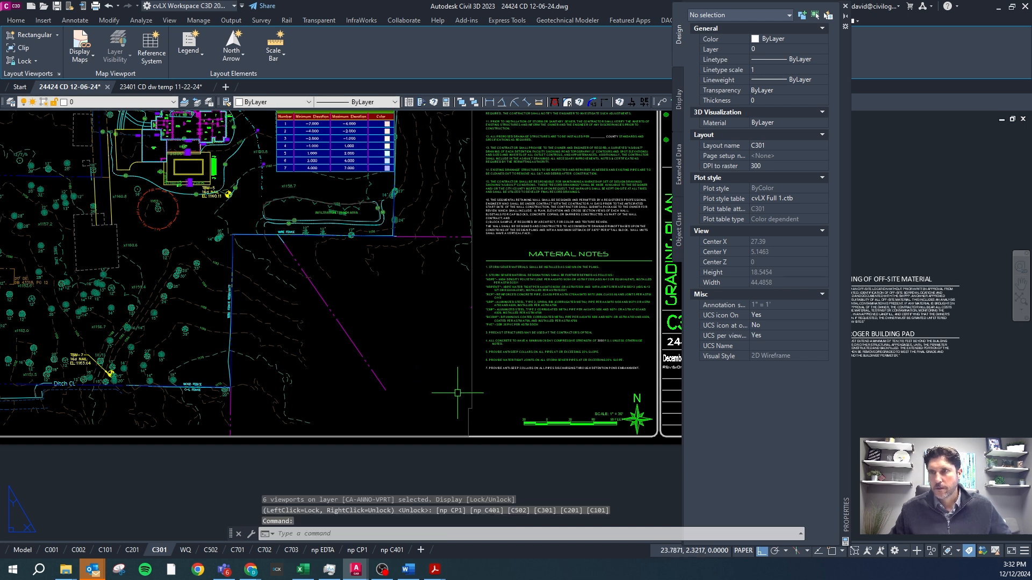
Inspect the display lock and scale properties of the main viewports on sheets C301 and np CP1.
click(480, 394)
click(457, 396)
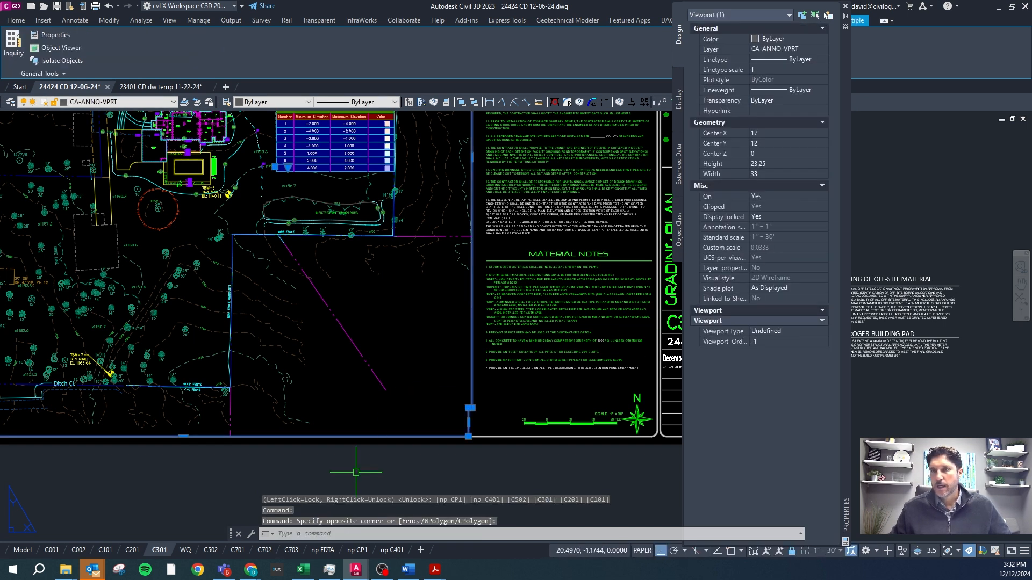
click(349, 550)
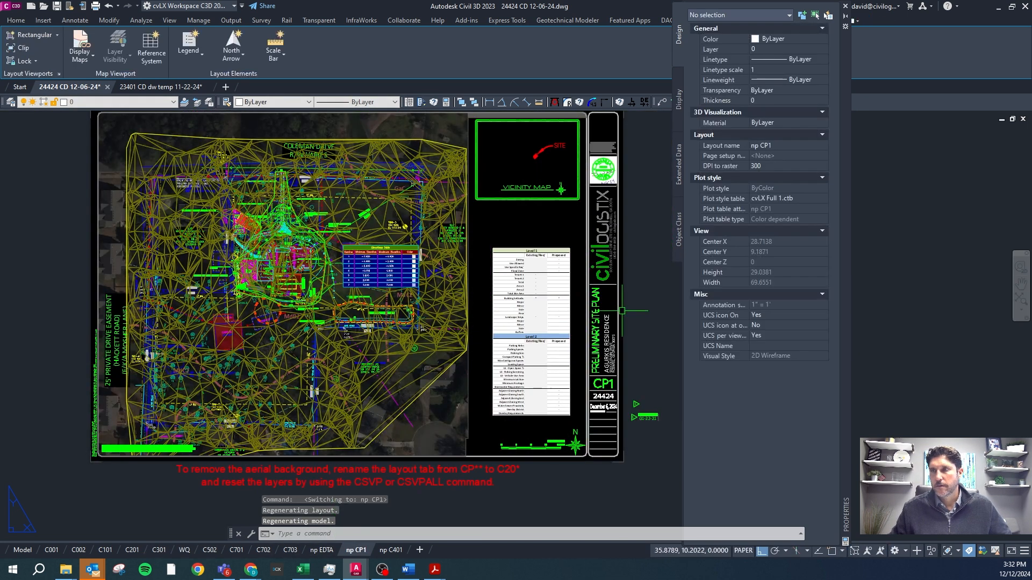
click(472, 375)
click(462, 380)
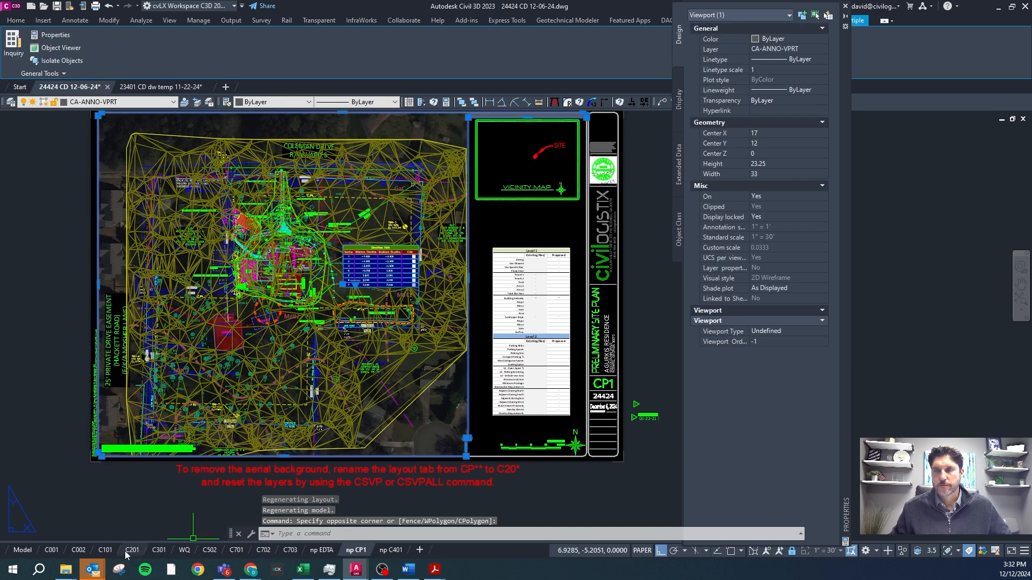
Return to sheet C301, review the viewport commands section of the Word guidelines and switch back to Civil 3D.
click(159, 555)
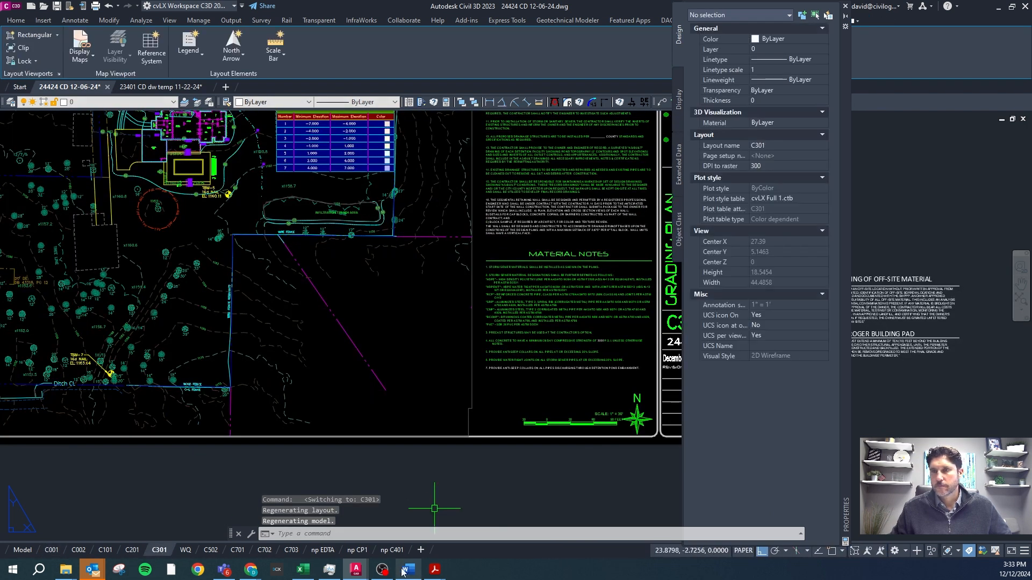
click(408, 570)
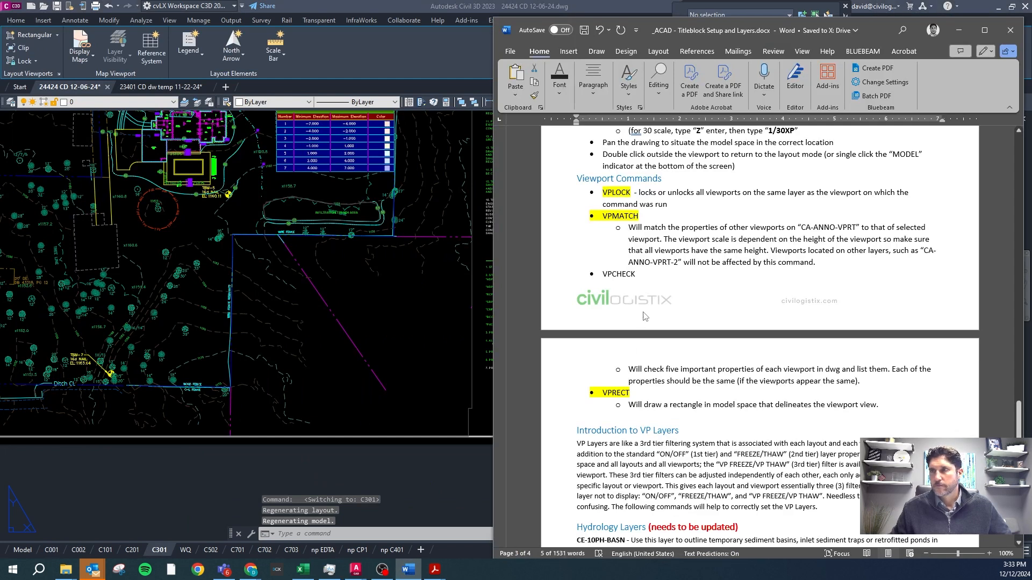
click(471, 391)
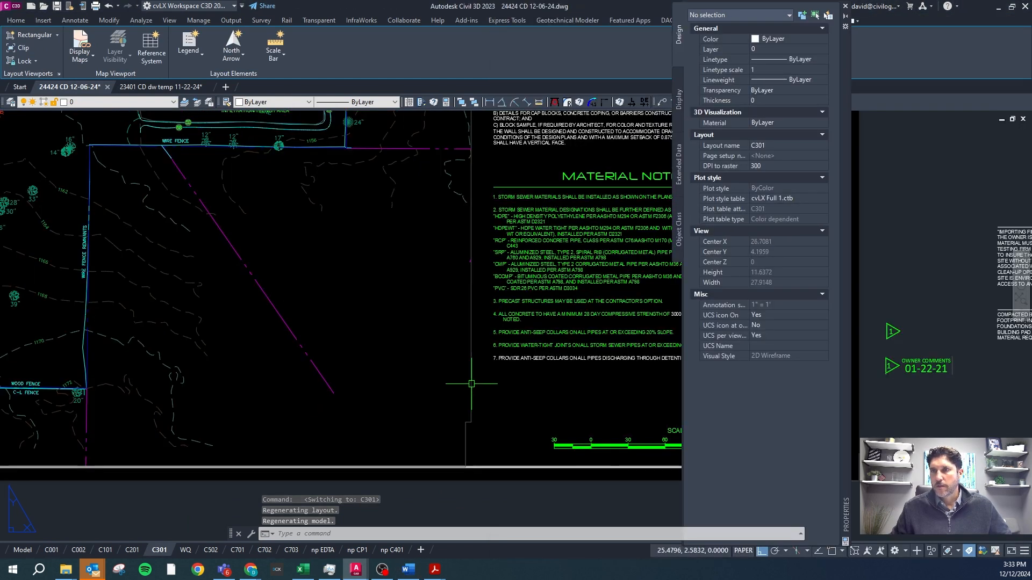
Select the main viewport on sheet C301 and examine its properties.
scroll(471, 390, down, 1)
scroll(471, 289, down, 1)
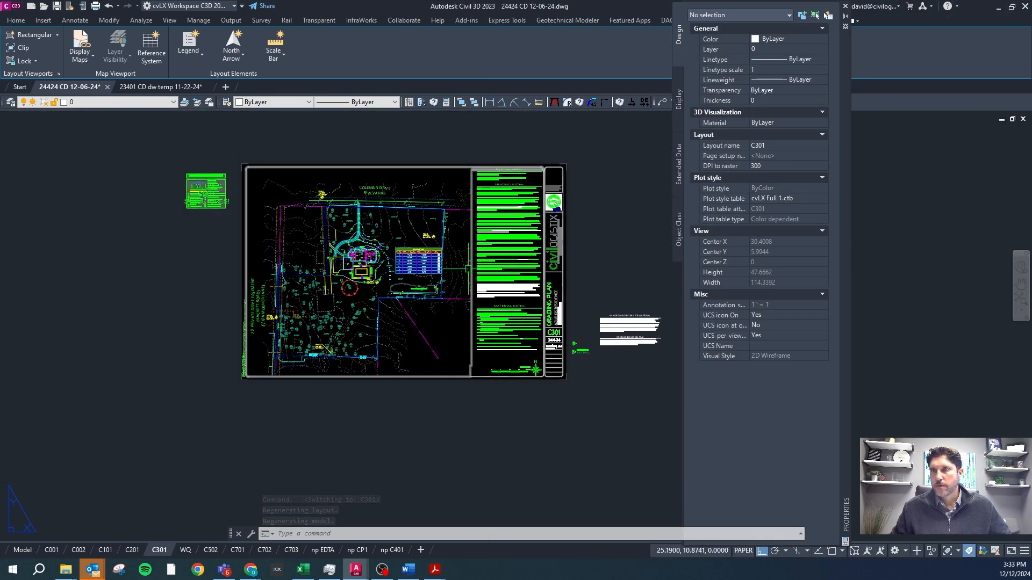
scroll(473, 370, up, 1)
click(483, 366)
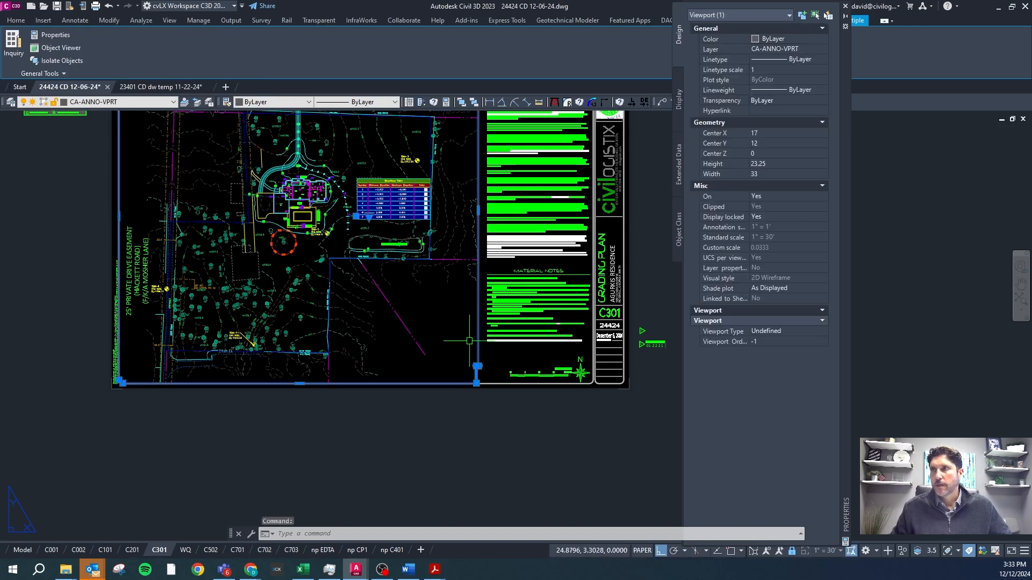
key(Escape)
click(476, 344)
click(466, 356)
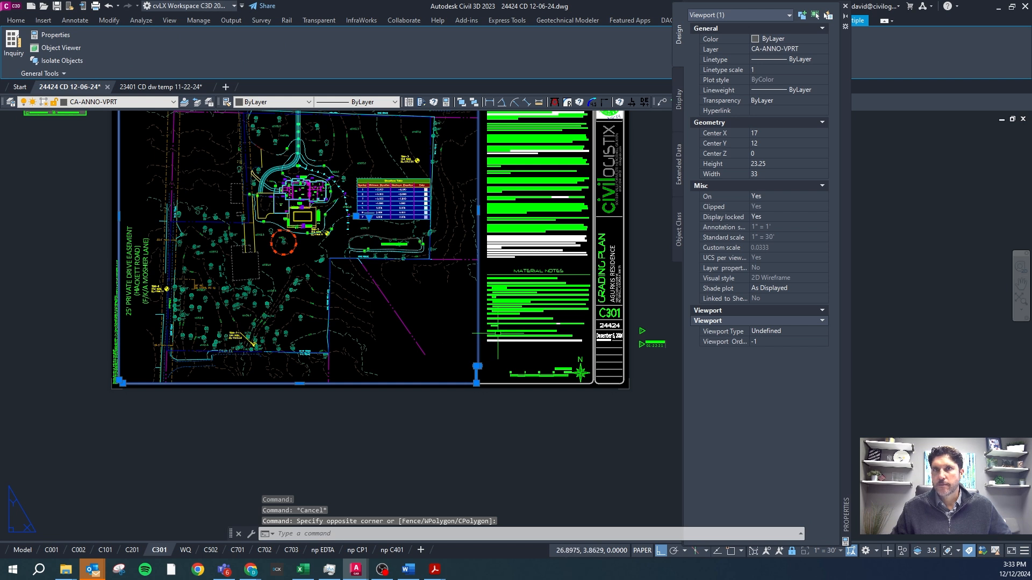
key(Escape)
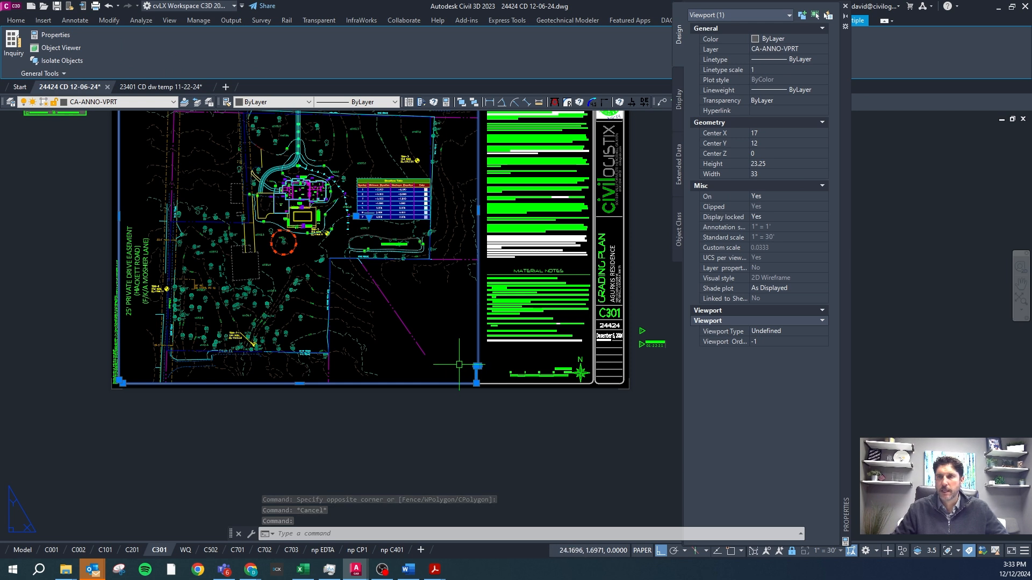
key(Escape)
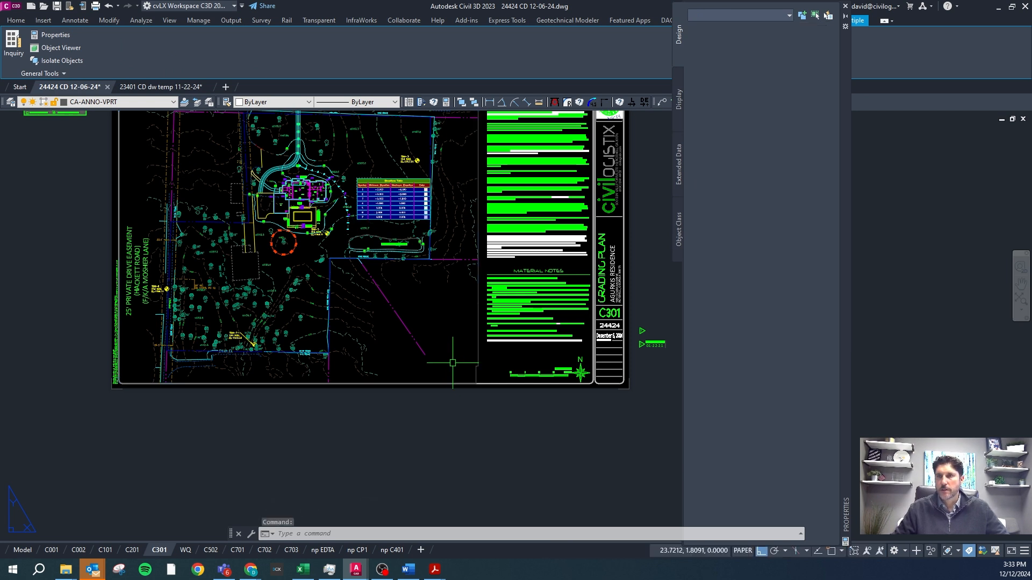
click(493, 352)
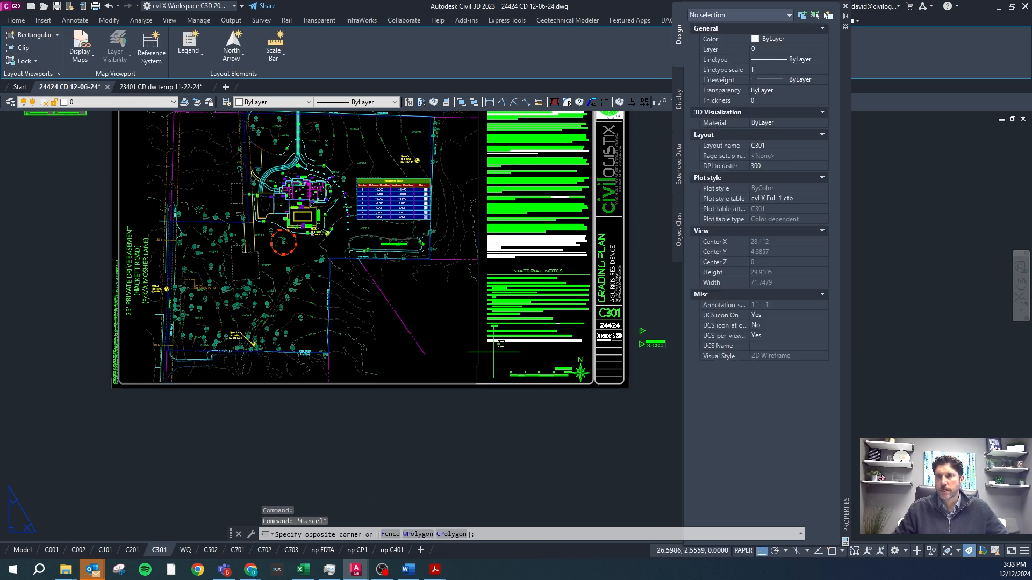
click(466, 354)
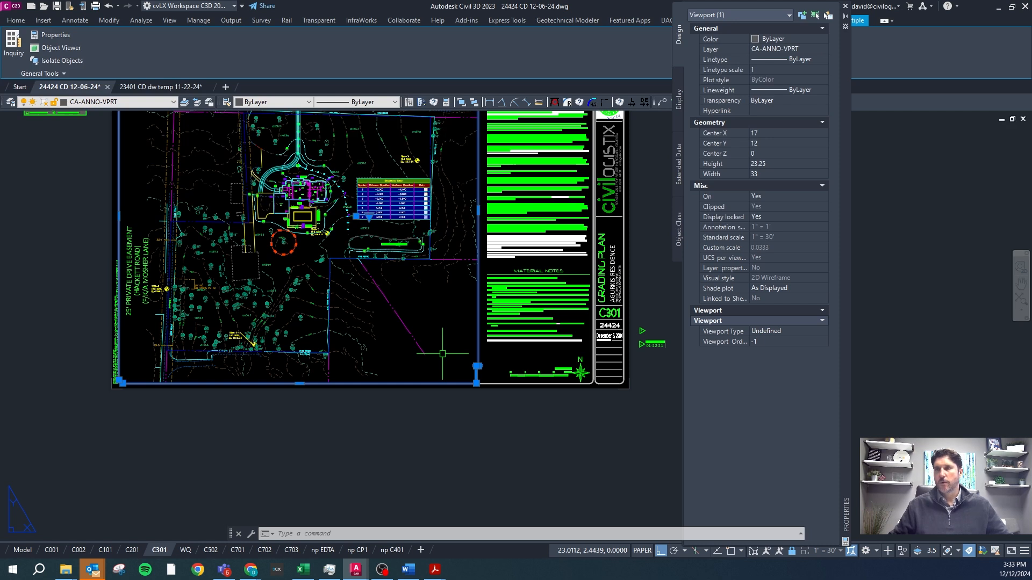
Switch to Word and review the Introduction to VP Layers and Hydrology Layers sections of the guidelines.
click(408, 569)
scroll(657, 375, down, 3)
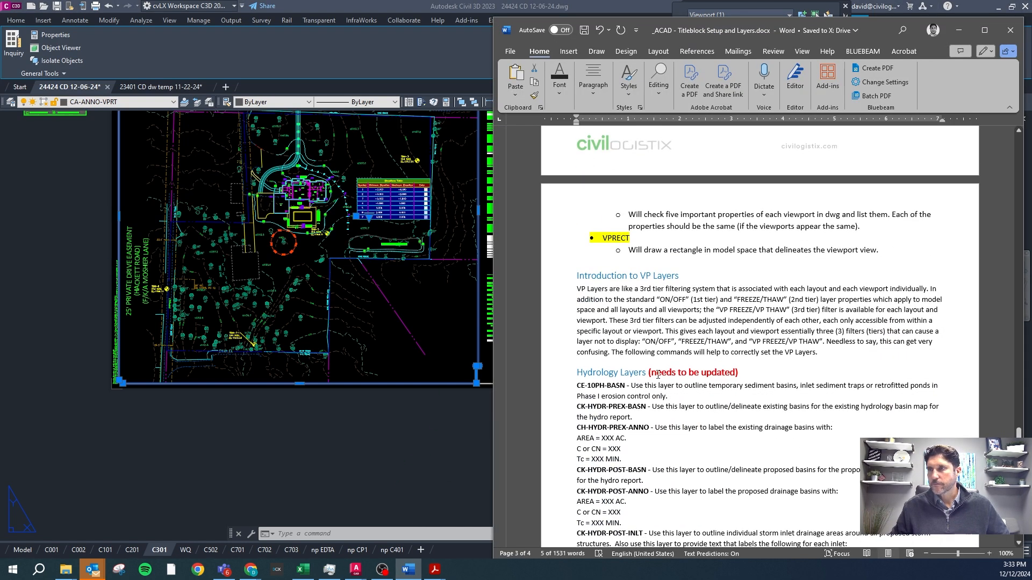
scroll(683, 362, down, 4)
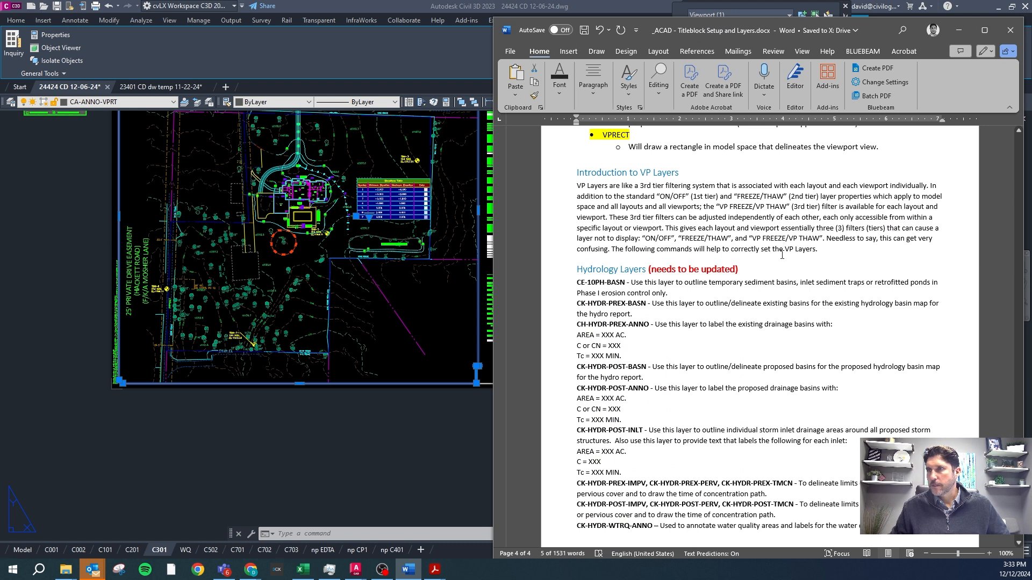
scroll(669, 237, down, 3)
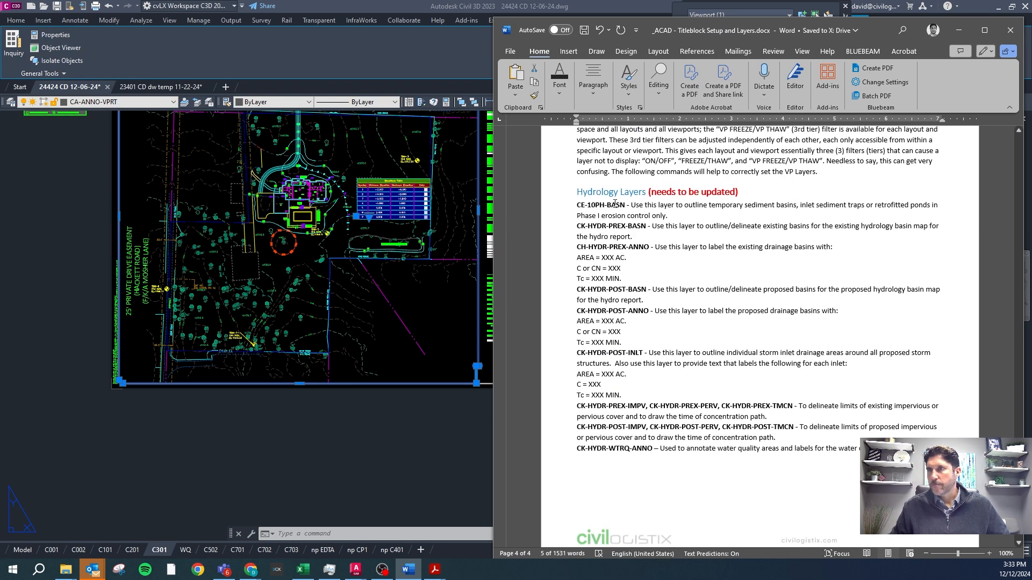
scroll(627, 293, down, 1)
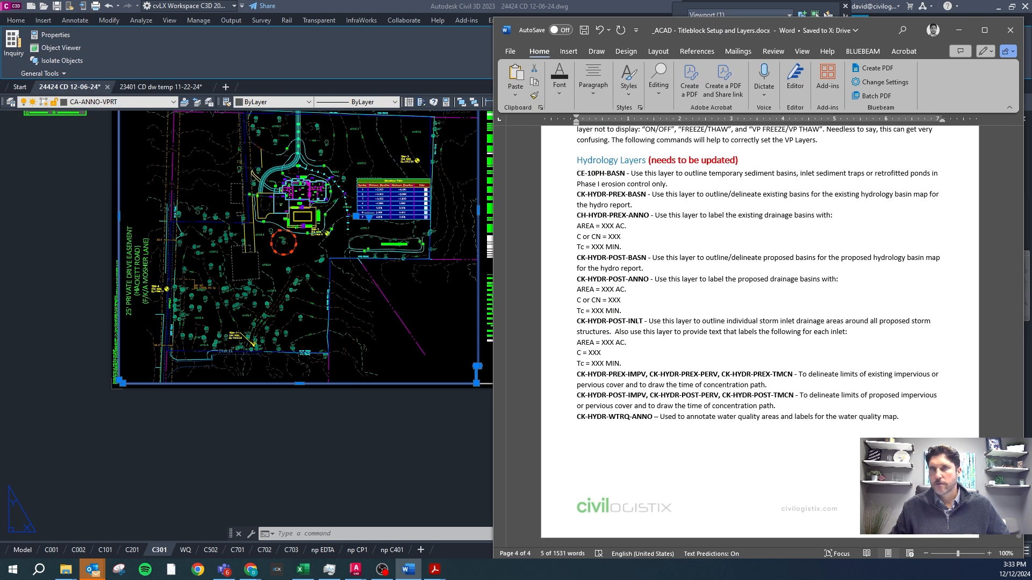
Return to Civil 3D, look through the drawing's layer list and clear the viewport selection.
click(155, 102)
click(155, 102)
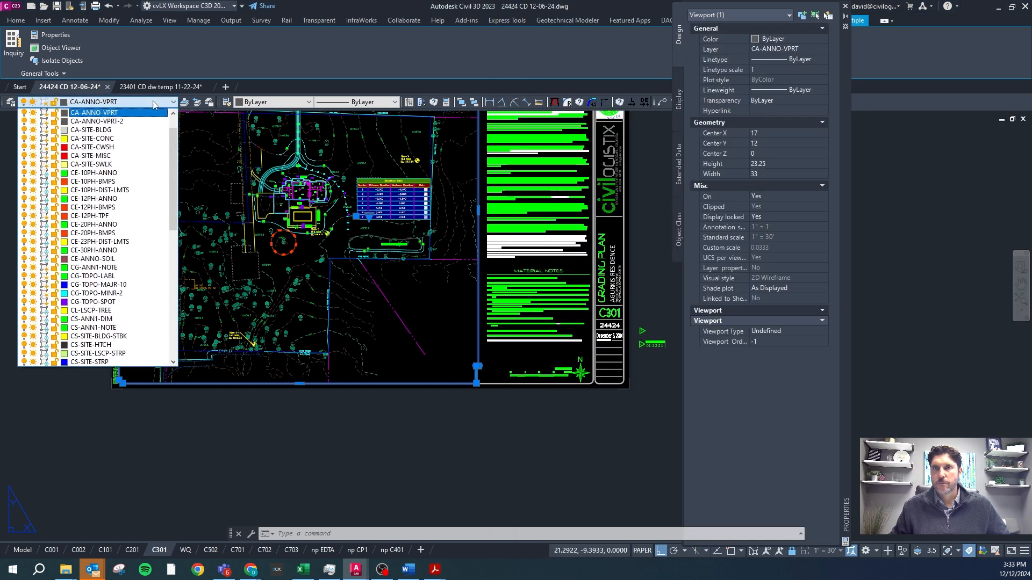
drag(173, 194, 168, 273)
click(168, 419)
click(168, 419)
key(Escape)
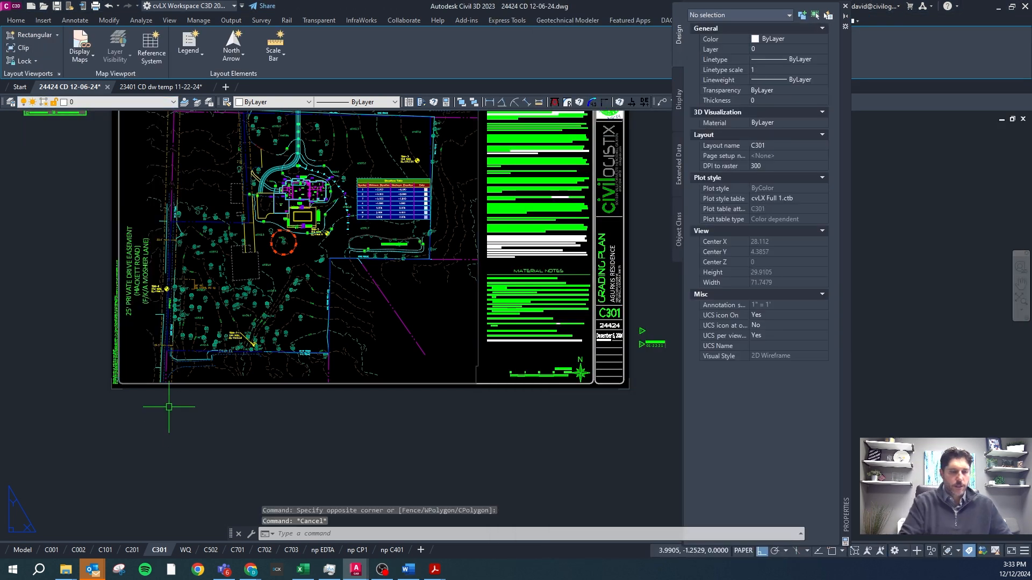
Run CIVLAY with the Full option to load the complete layer set, and browse the drawing's layer list.
text(clean)
key(Return)
text(f)
key(Return)
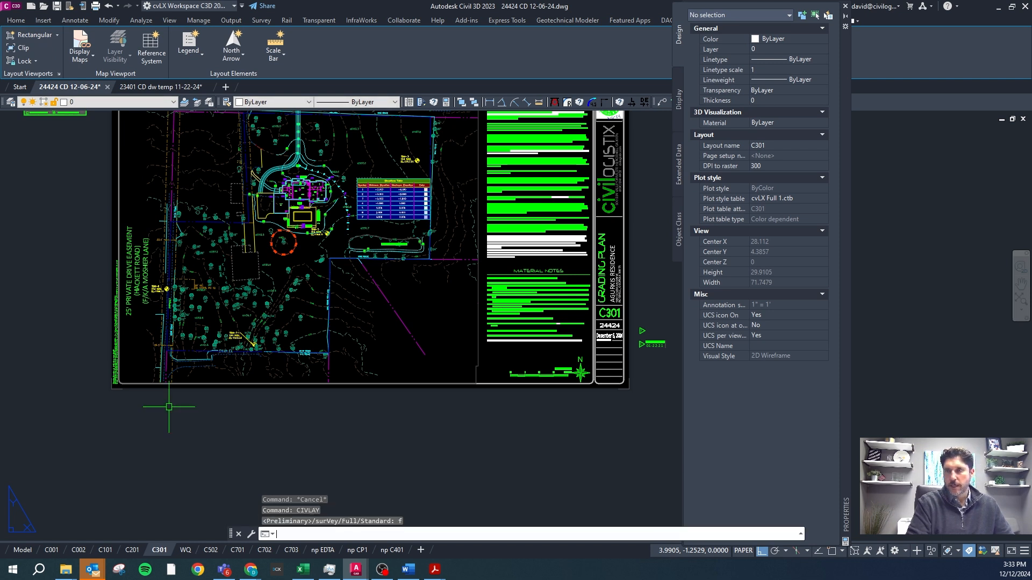
click(173, 102)
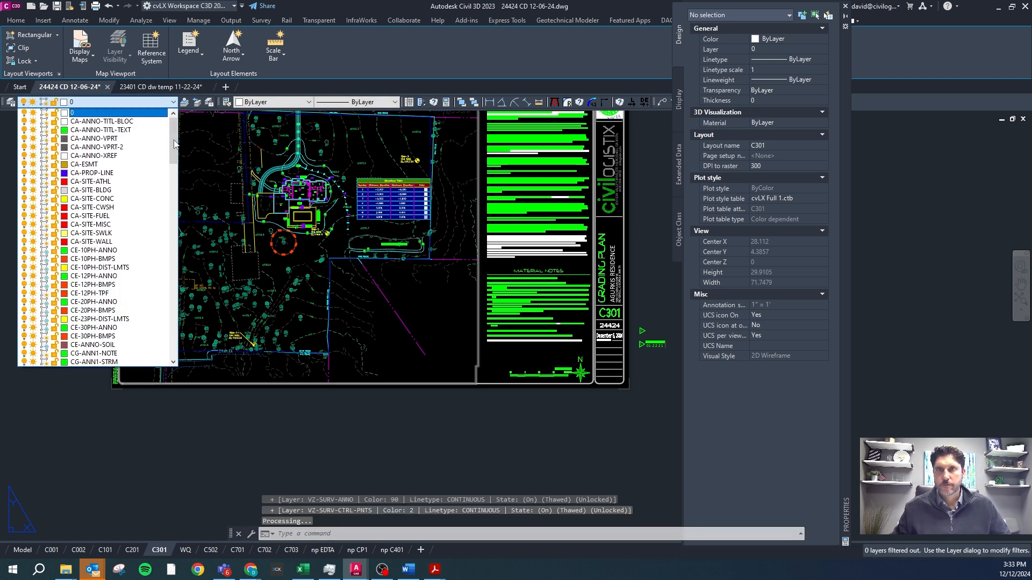
drag(173, 181, 180, 262)
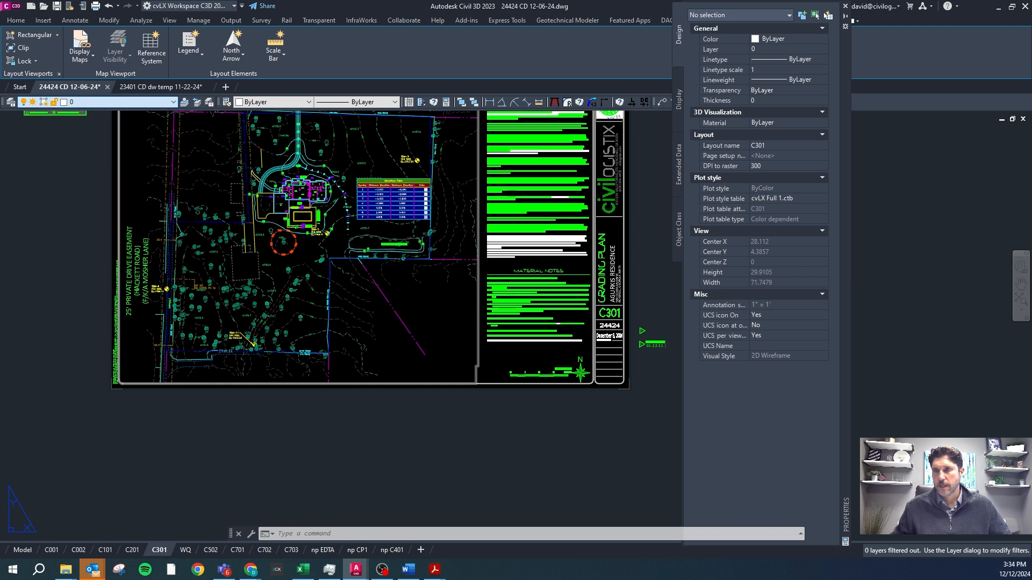
Close the Word guidelines and bring up the Civlay Layer List PDF in Acrobat.
click(408, 569)
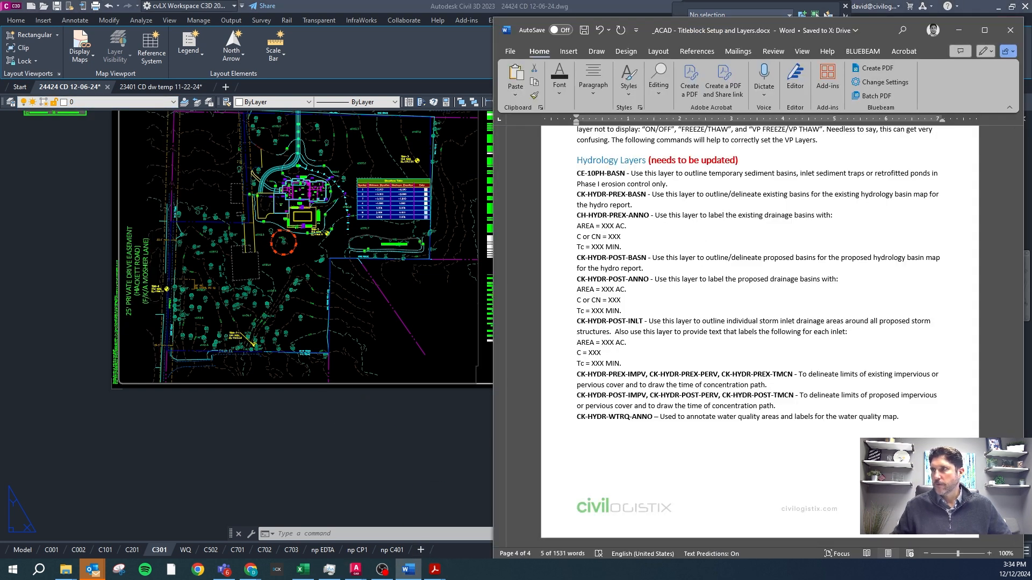
click(1011, 30)
drag(476, 1, 482, 27)
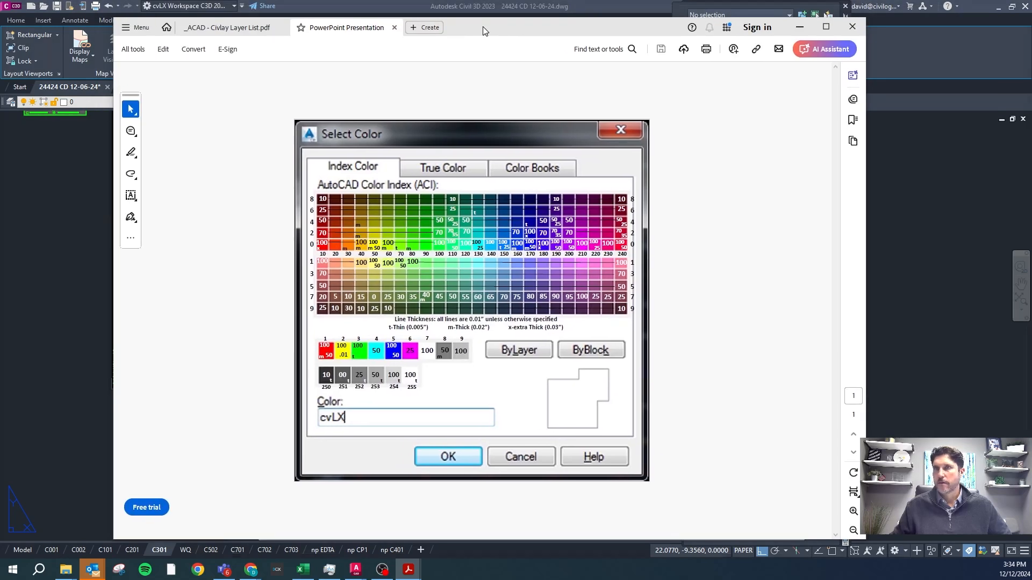
click(233, 32)
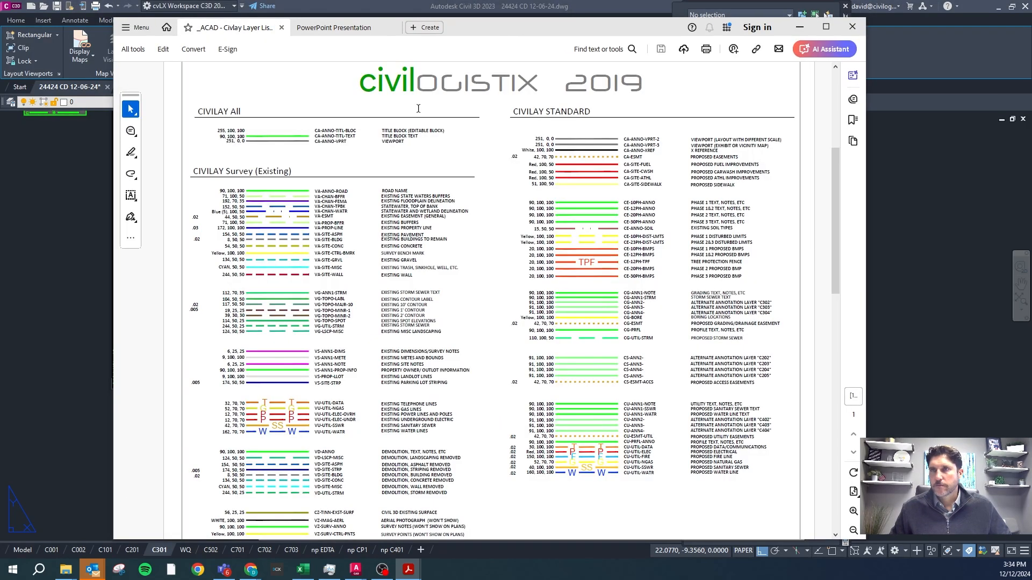
Review the Civilay All, Survey, Standard, Preliminary and Full layer groups in the layer list PDF.
scroll(368, 159, down, 3)
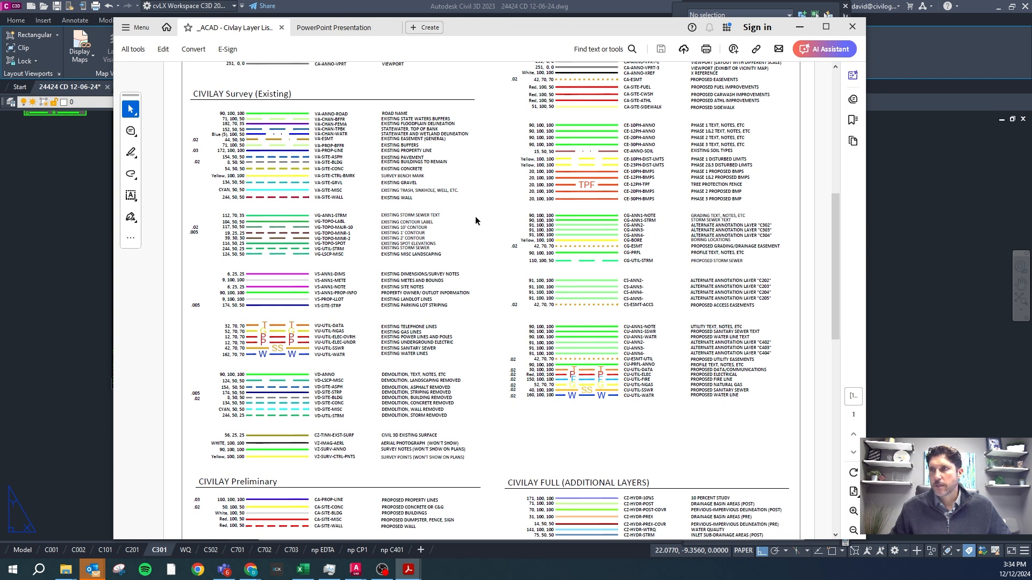
scroll(590, 125, up, 8)
scroll(642, 215, down, 3)
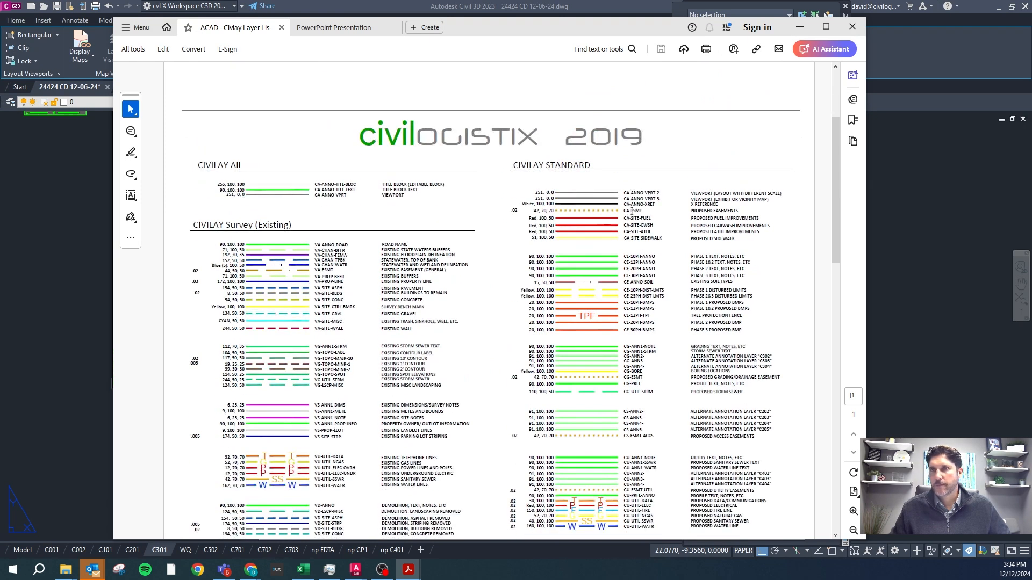
scroll(599, 273, down, 4)
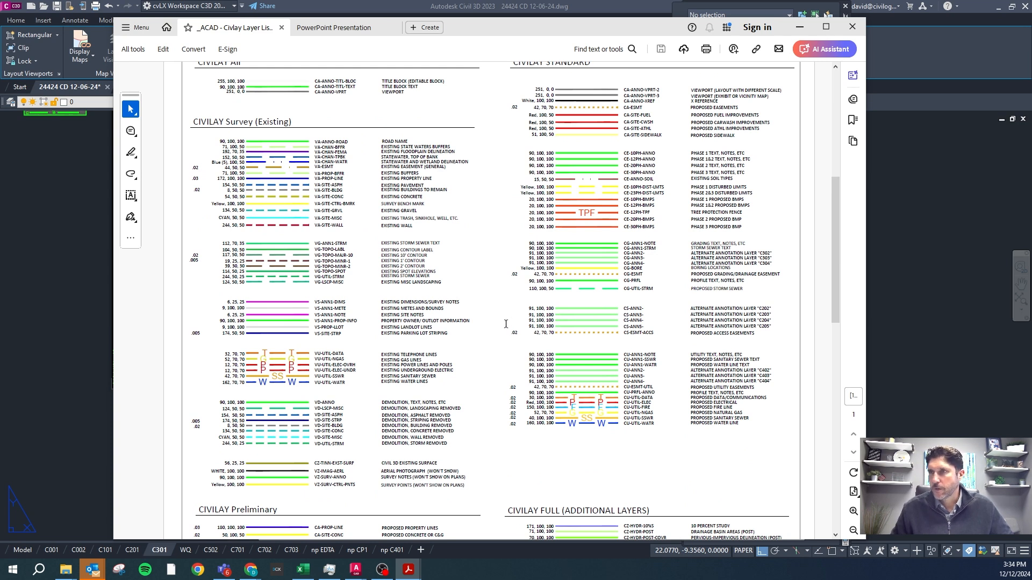
scroll(458, 287, down, 3)
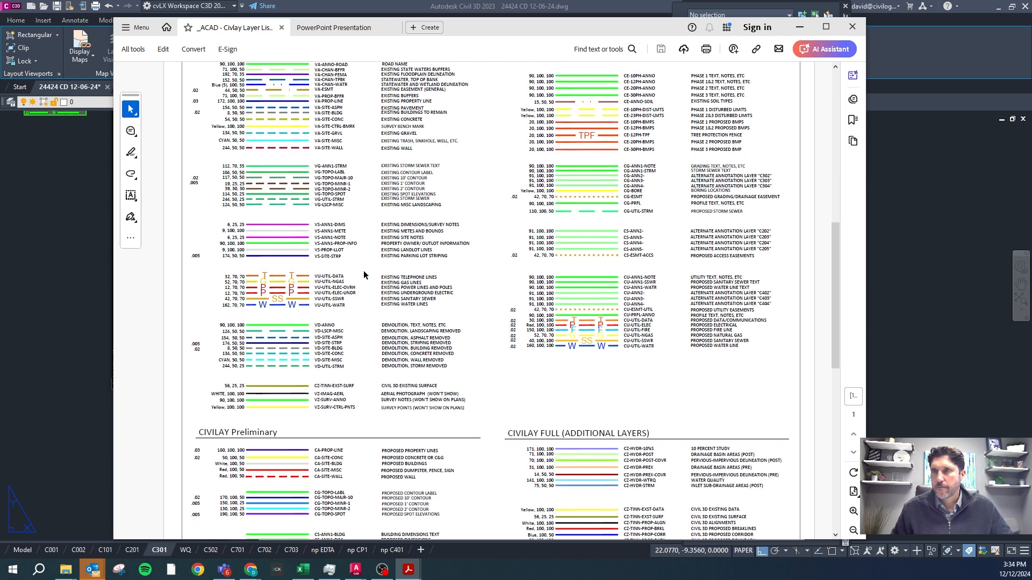
scroll(305, 238, up, 1)
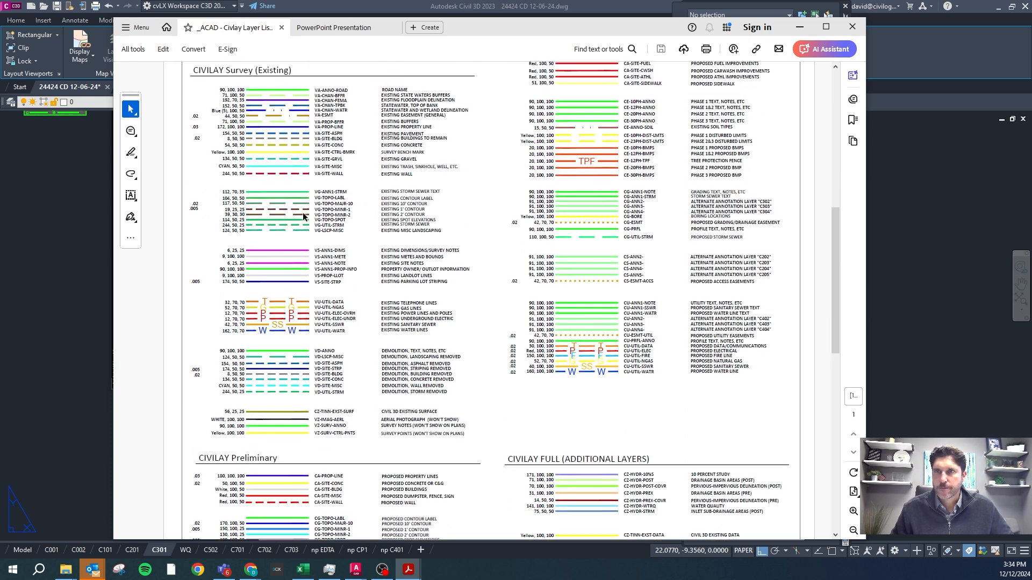
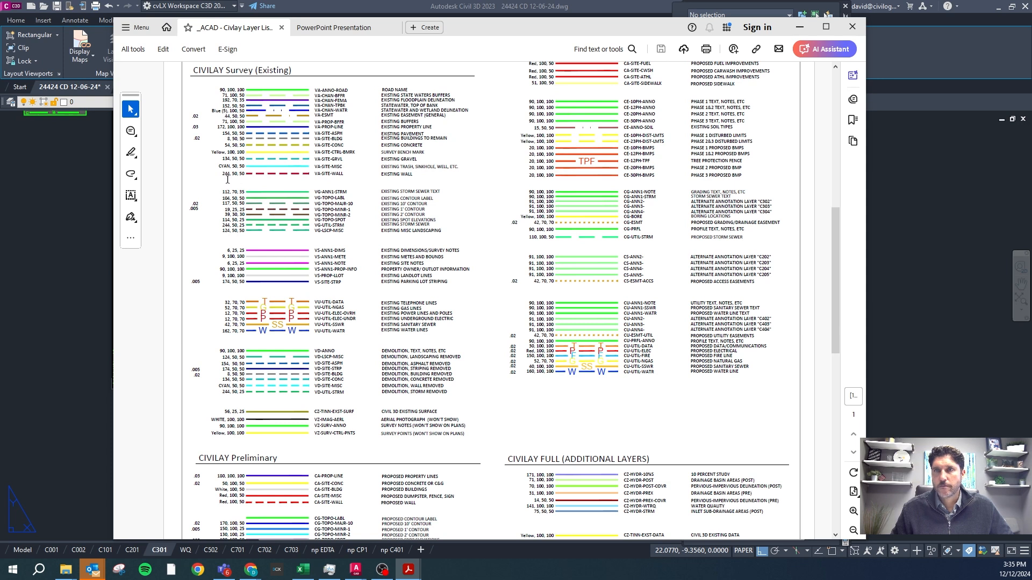
Examine the line width, colour number and screening values for the existing property line layer VA-PROP-LINE in the Civilay Survey group.
scroll(213, 92, up, 2)
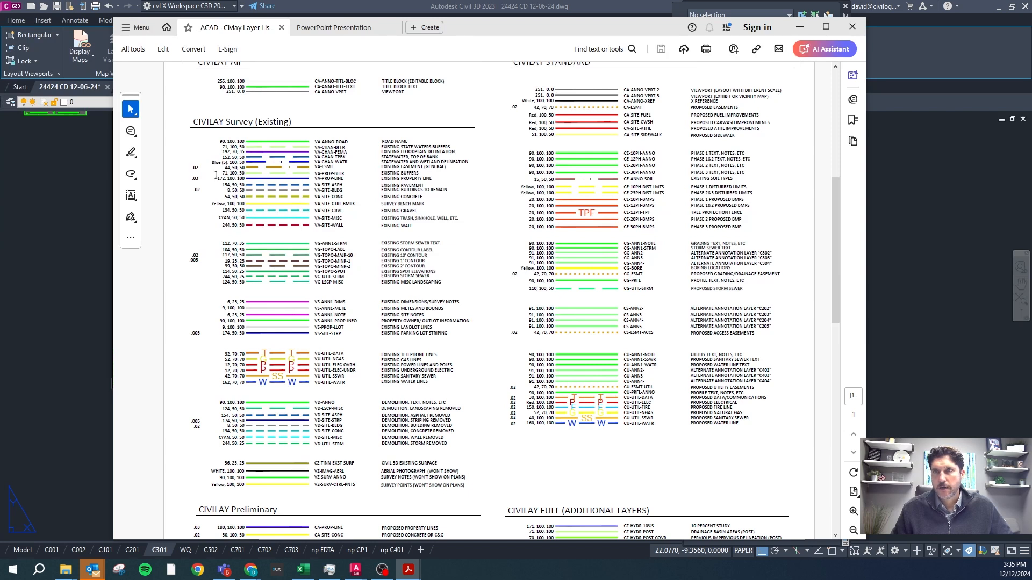
double_click(194, 178)
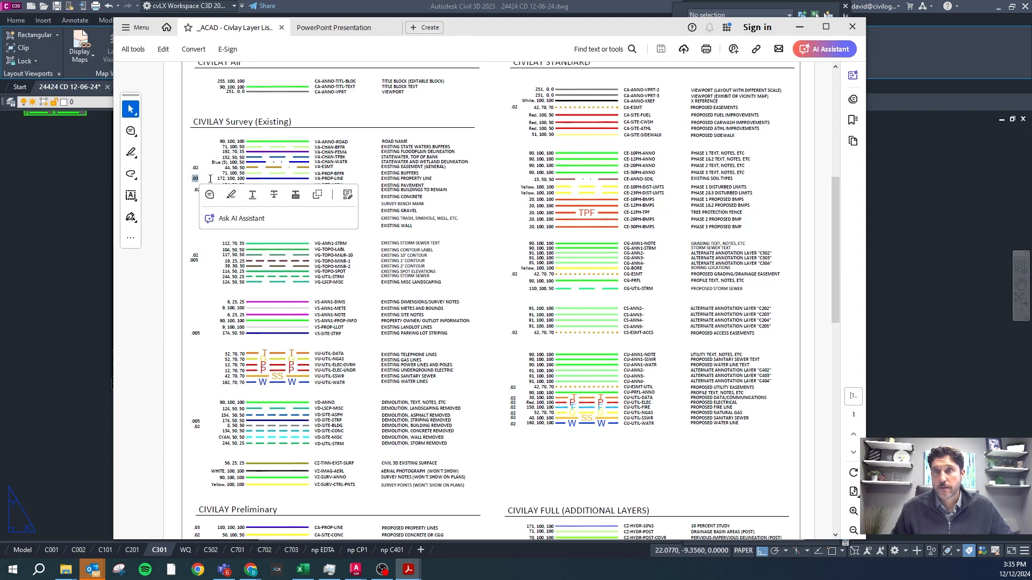
click(202, 175)
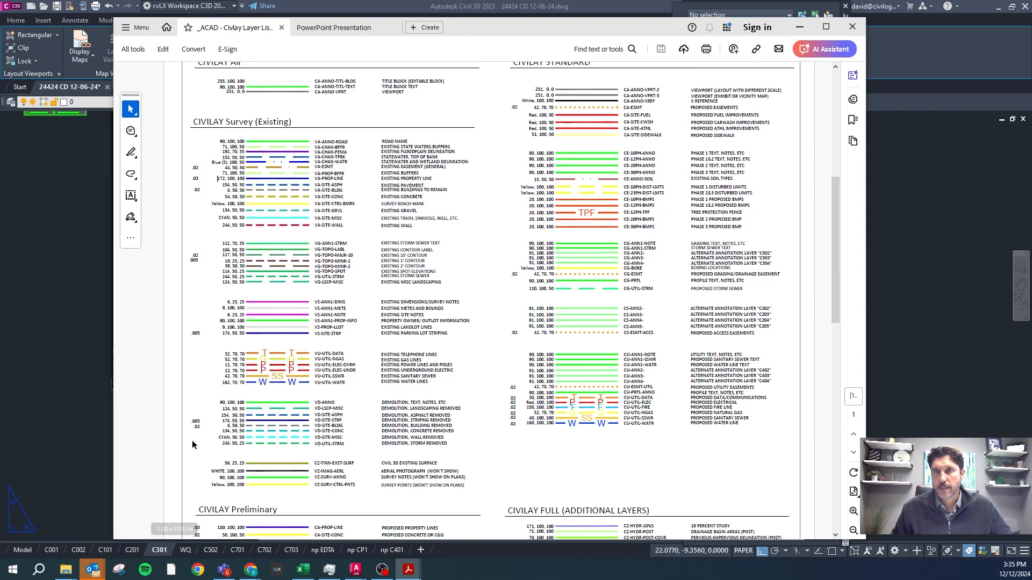
drag(192, 178, 199, 178)
click(220, 179)
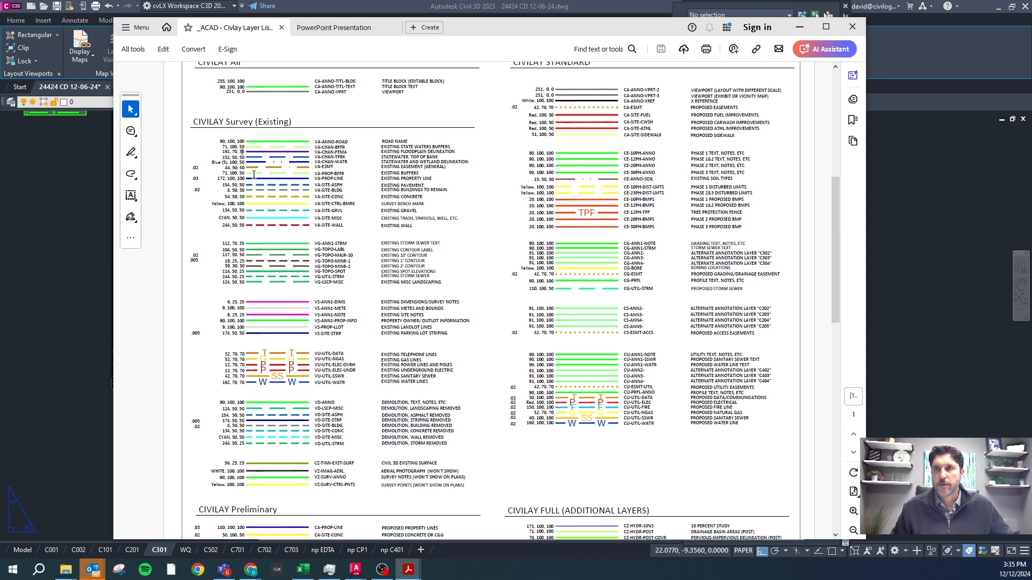
Look over the full page of Civilay layer groups in the PDF and move its window off the Civil 3D drawing.
ctrl+scroll(489, 156, down, 1)
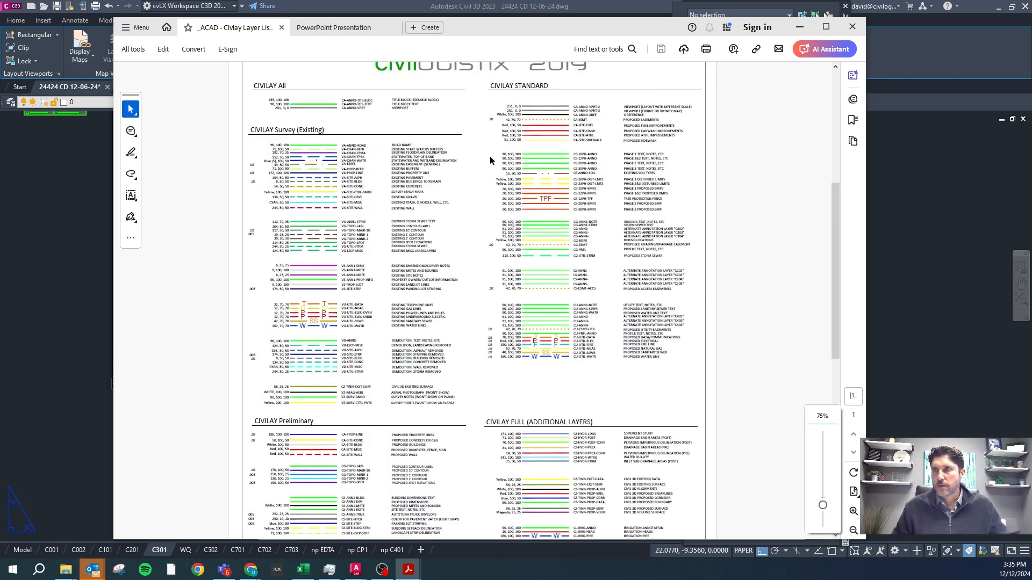
scroll(458, 227, down, 2)
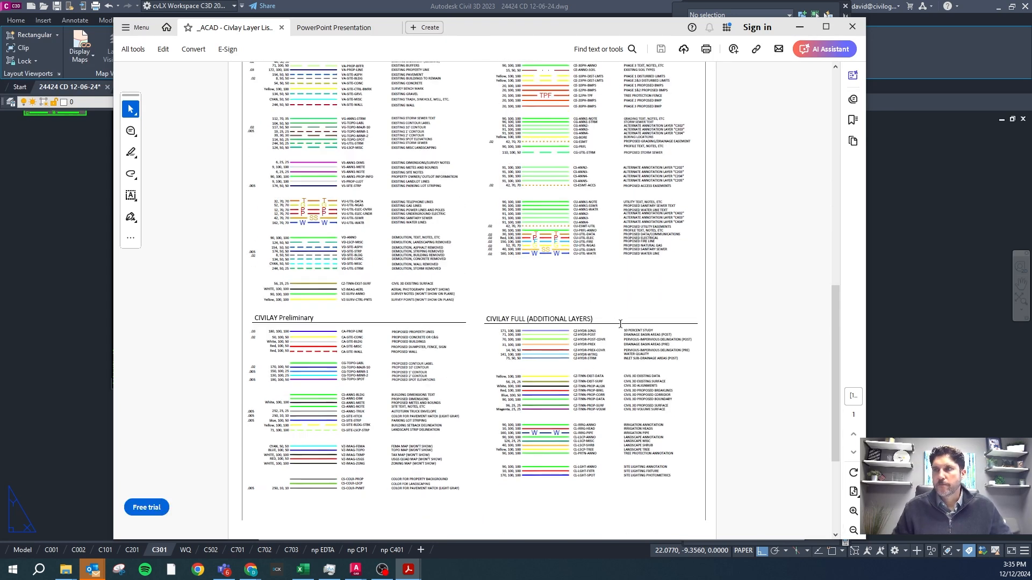
scroll(488, 216, up, 3)
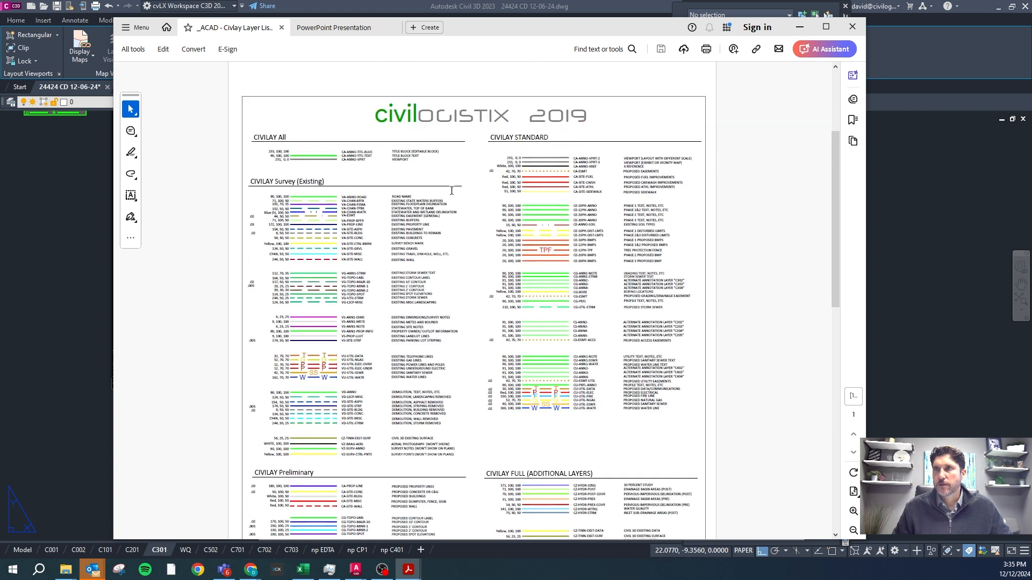
drag(491, 32, 1031, 96)
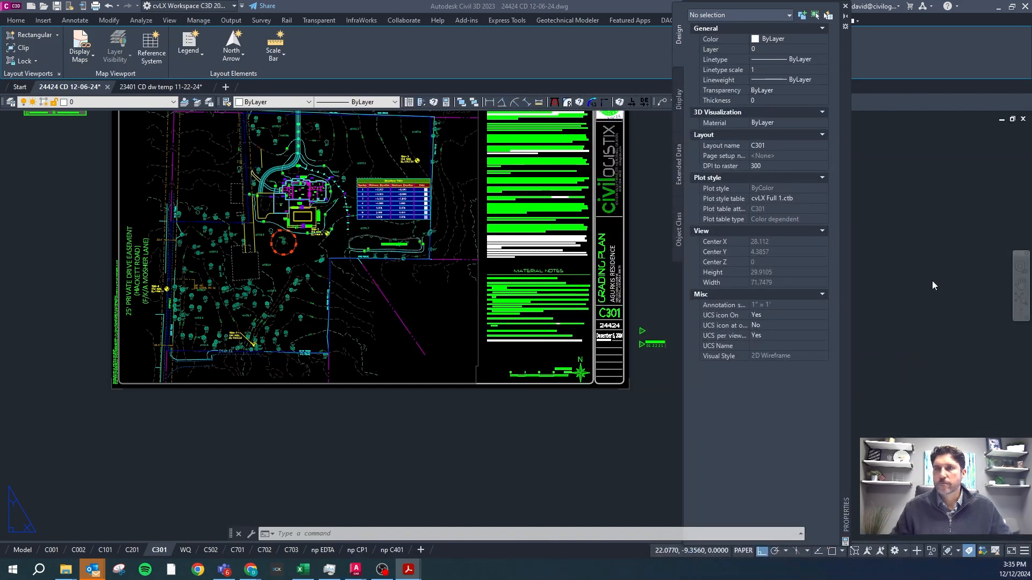